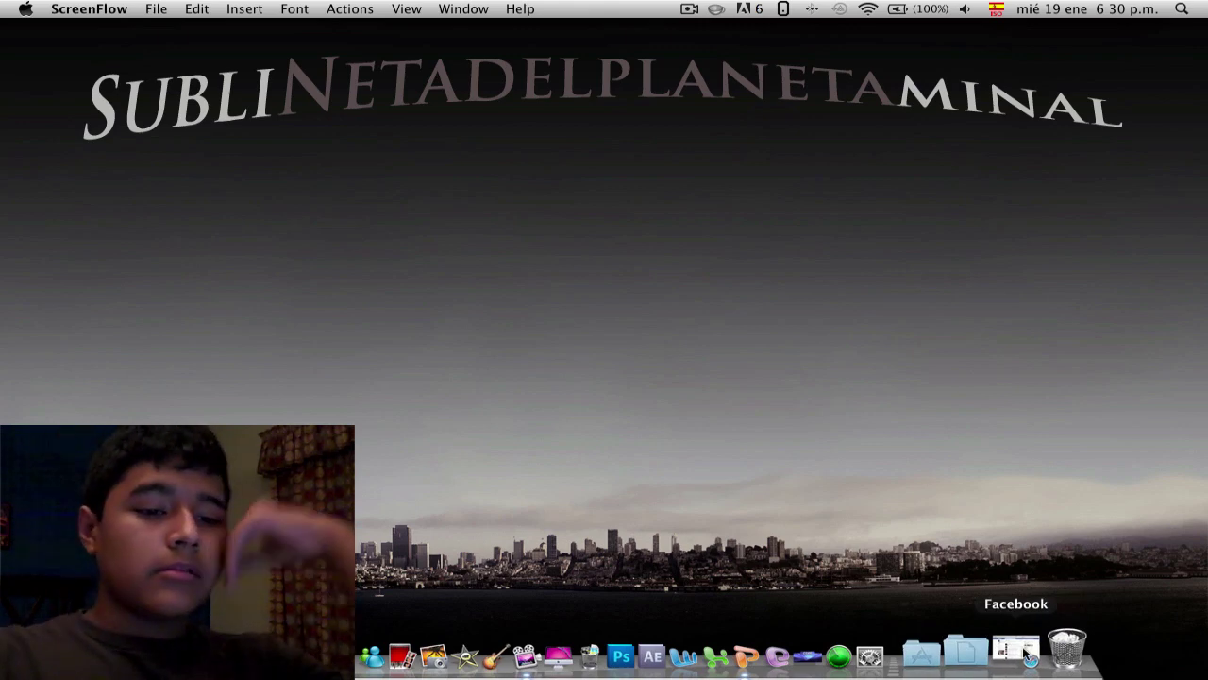
Start a new blank presentation in PowerPoint and open the slide themes gallery.
{"action": "left_click", "coordinate": [786, 649]}
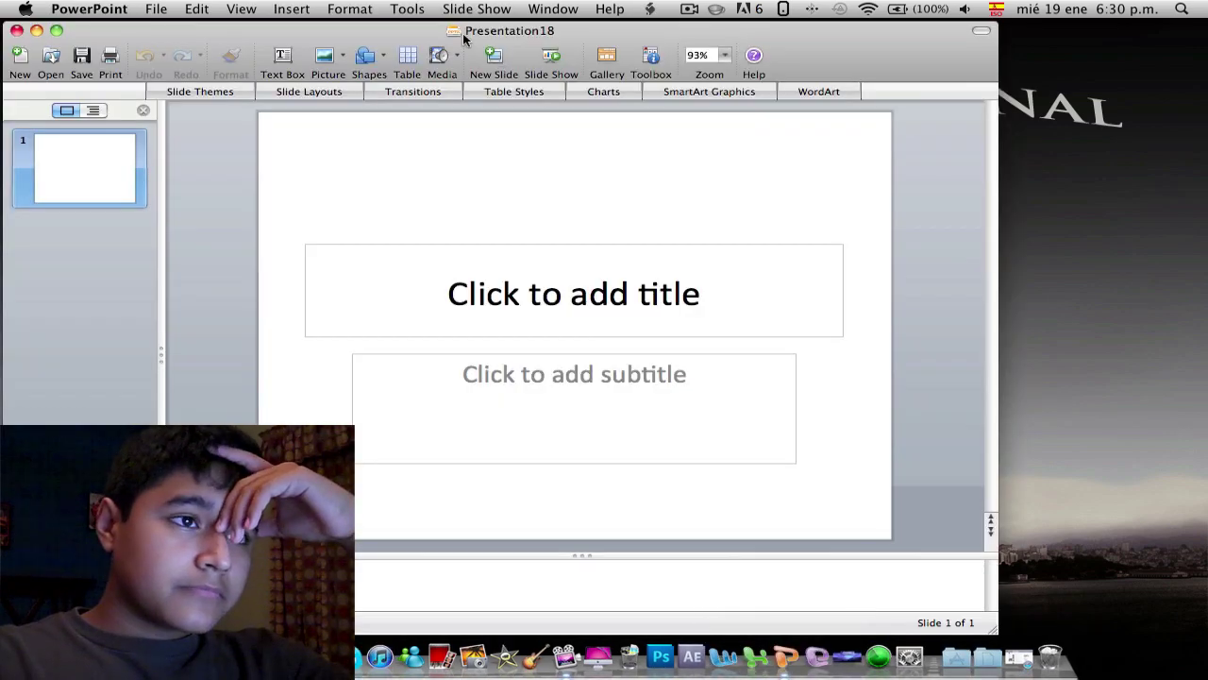
{"action": "left_click_drag", "start_coordinate": [463, 38], "coordinate": [503, 35]}
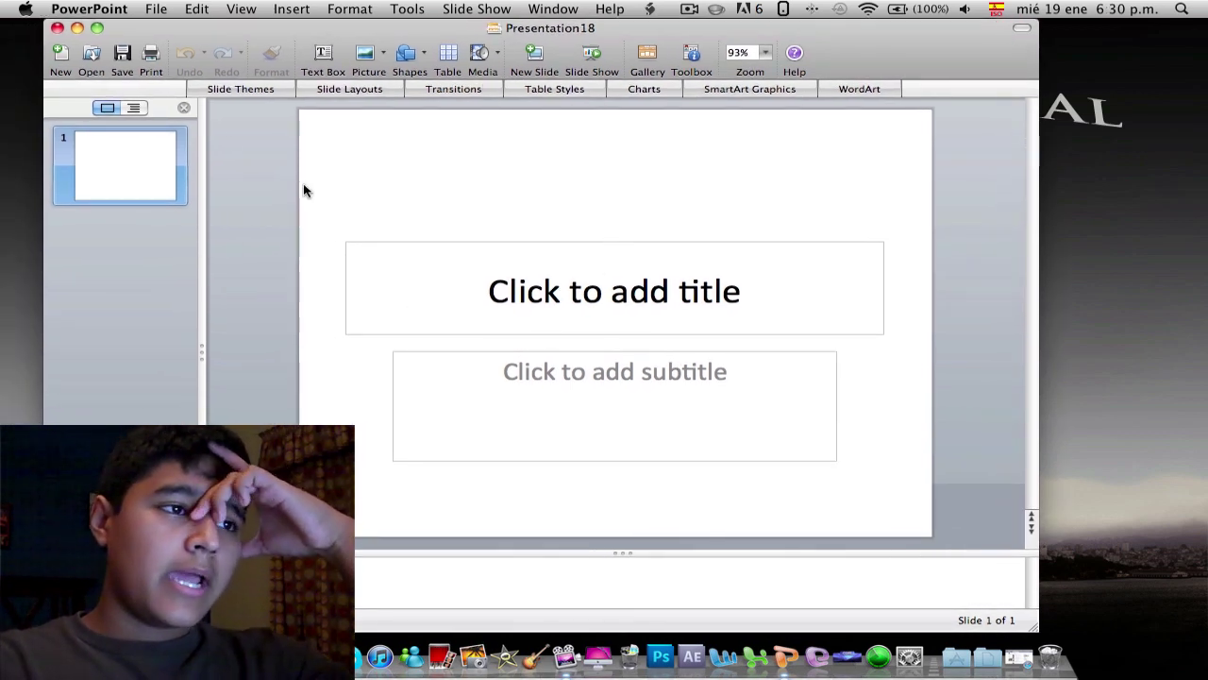
{"action": "left_click", "coordinate": [229, 90]}
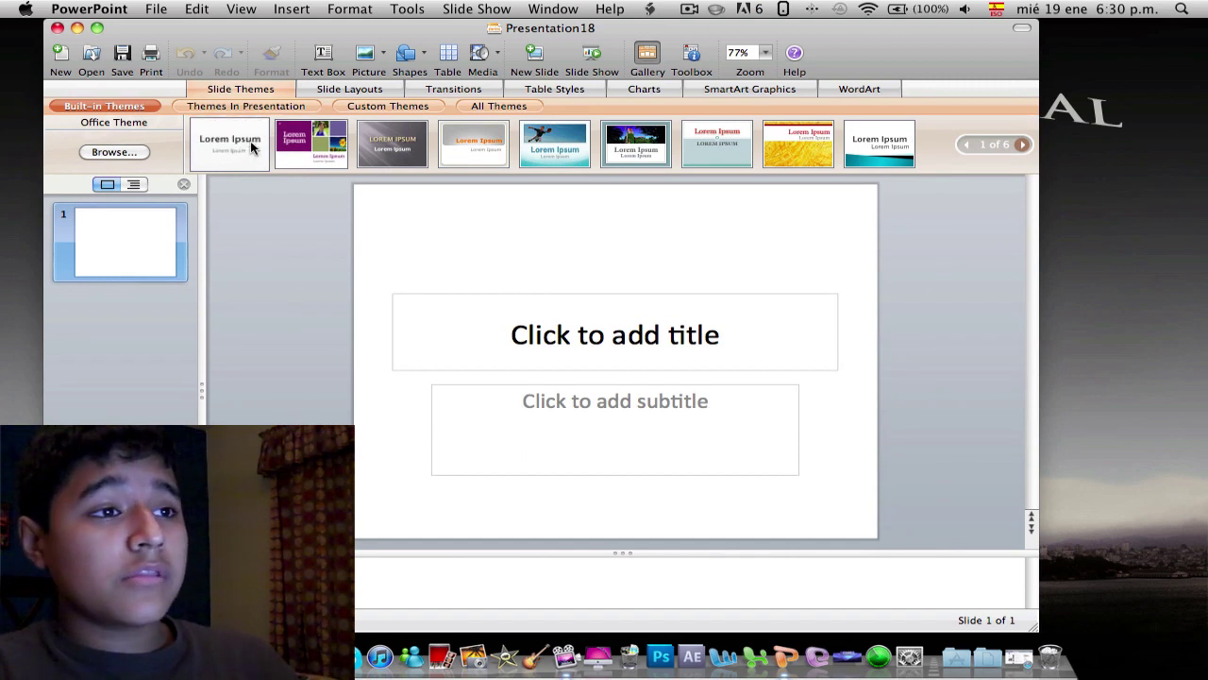
{"action": "left_click", "coordinate": [242, 91]}
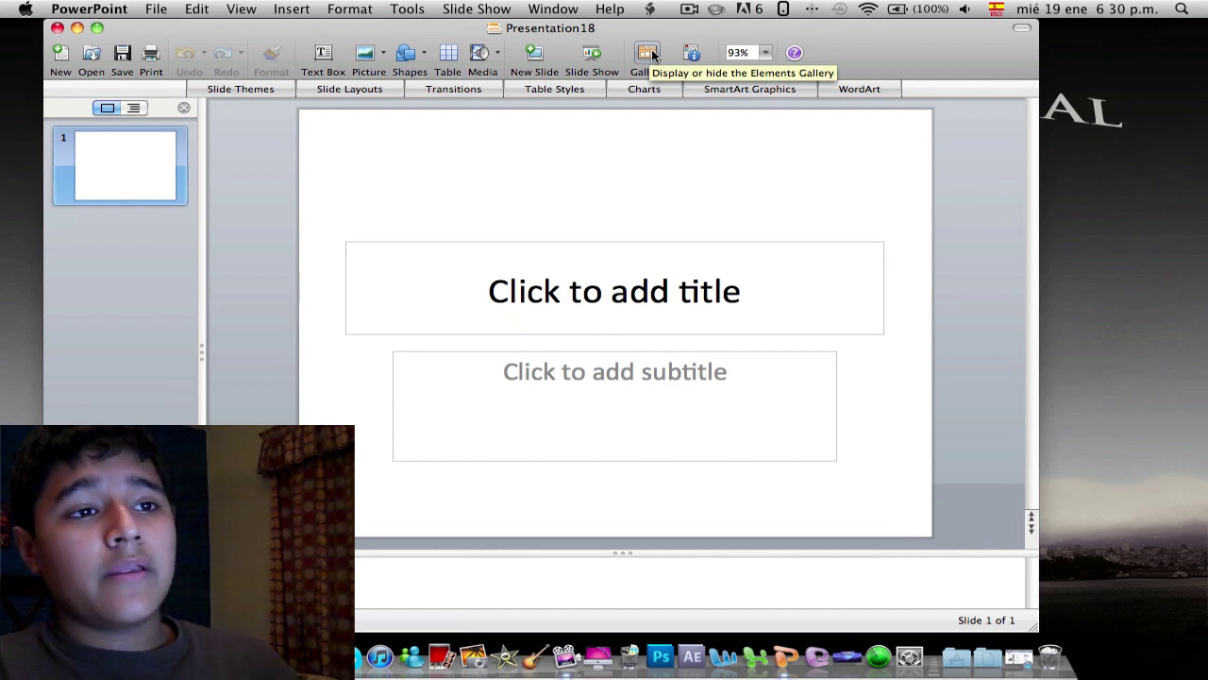
Browse the slide themes and slide layouts, then display the available slide transitions.
{"action": "left_click", "coordinate": [649, 54]}
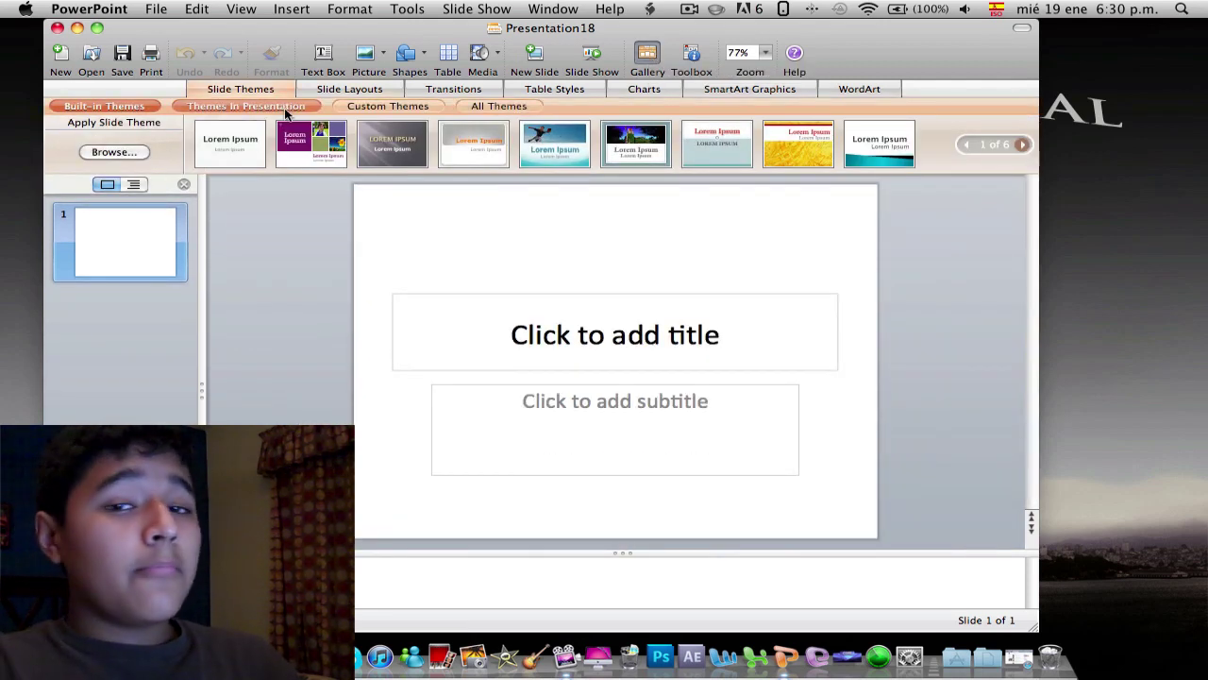
{"action": "left_click", "coordinate": [348, 90]}
{"action": "left_click", "coordinate": [240, 89]}
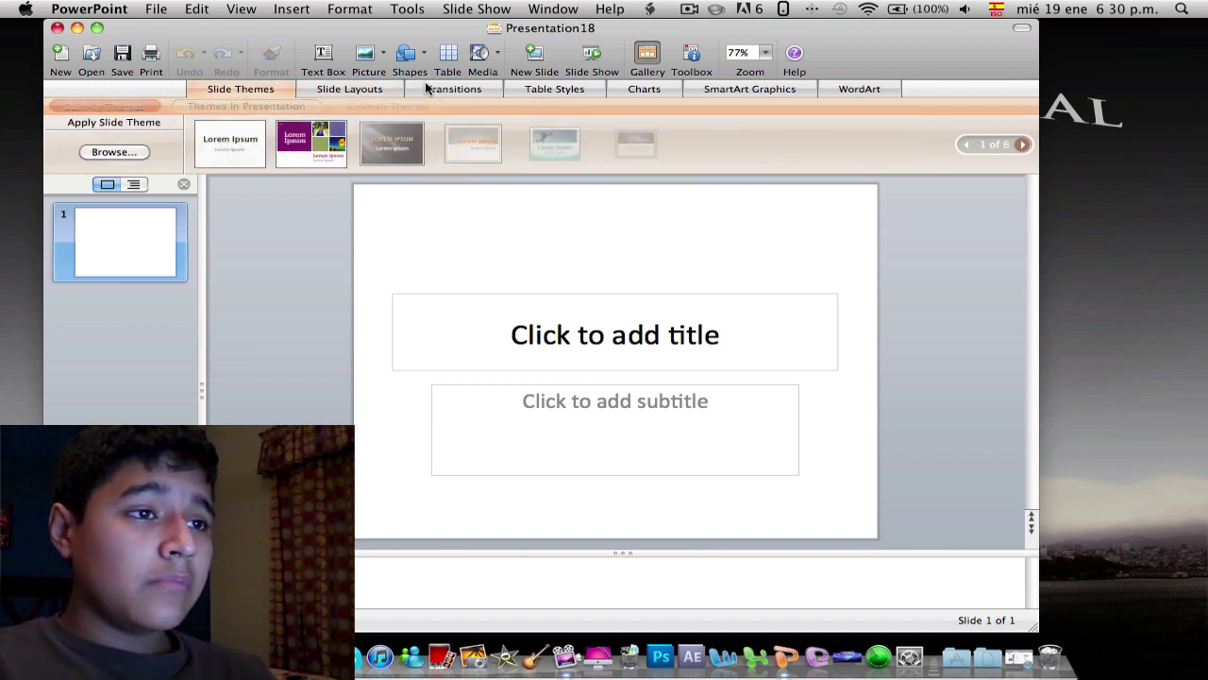
{"action": "left_click", "coordinate": [449, 87]}
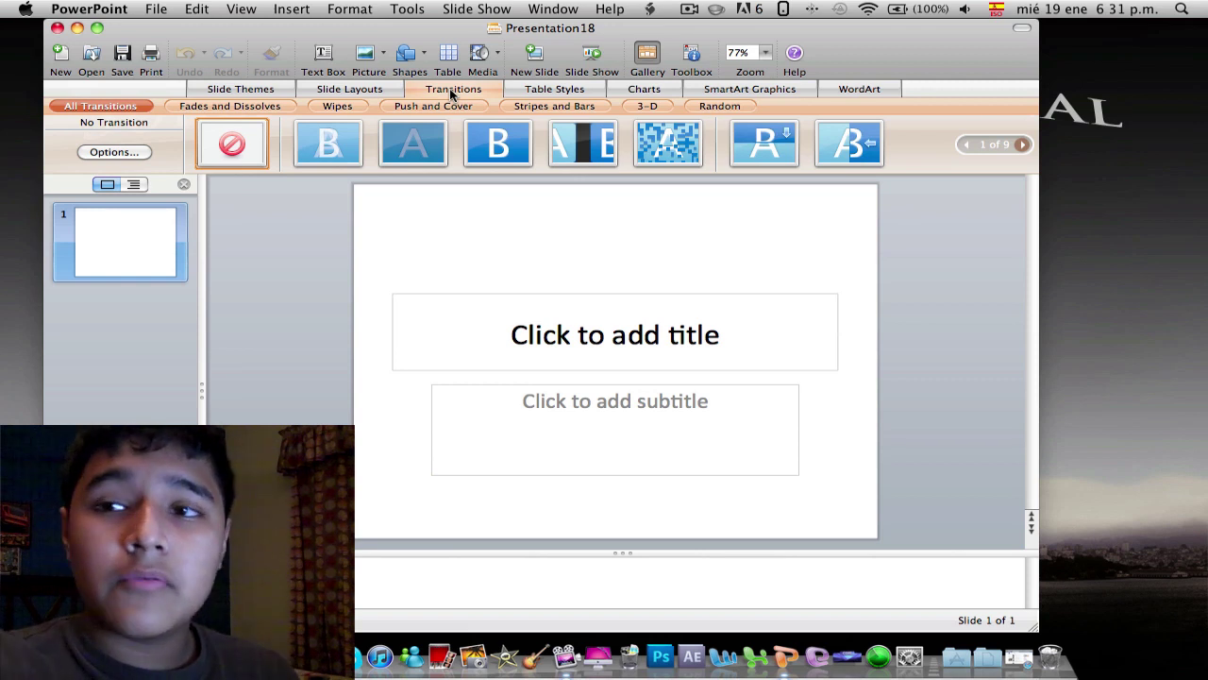
Try the Capital theme, then apply the yellow Codex theme and click into the title.
{"action": "left_click", "coordinate": [244, 89]}
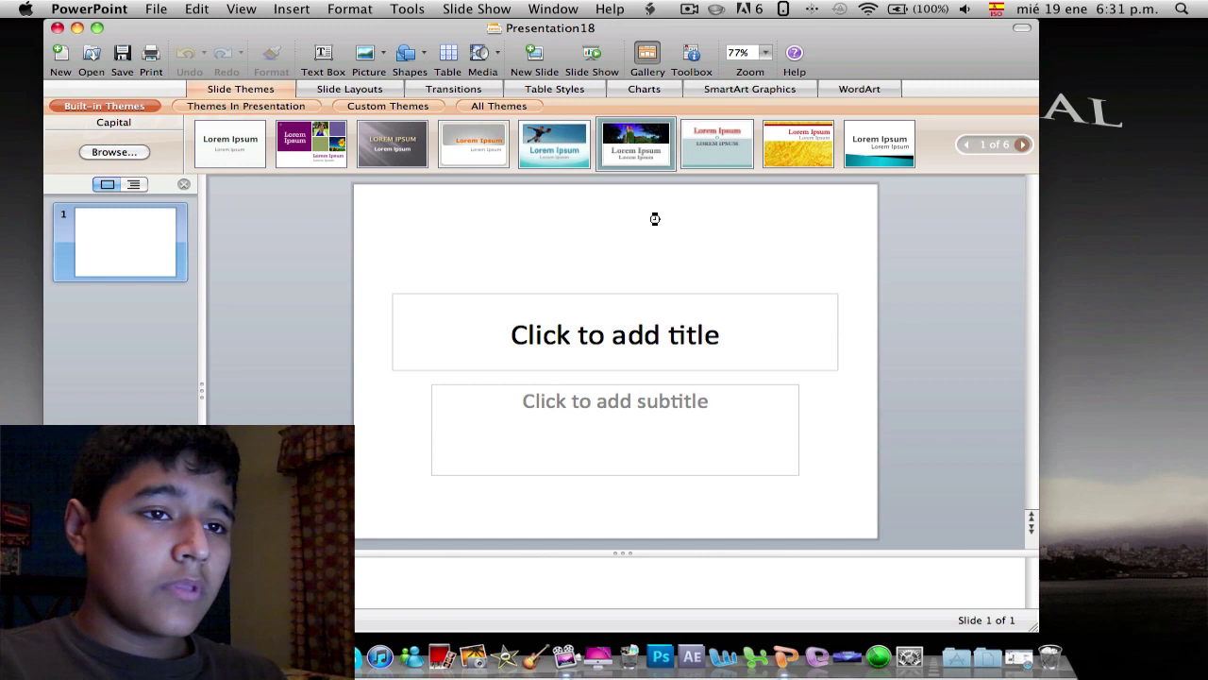
{"action": "left_click", "coordinate": [643, 147]}
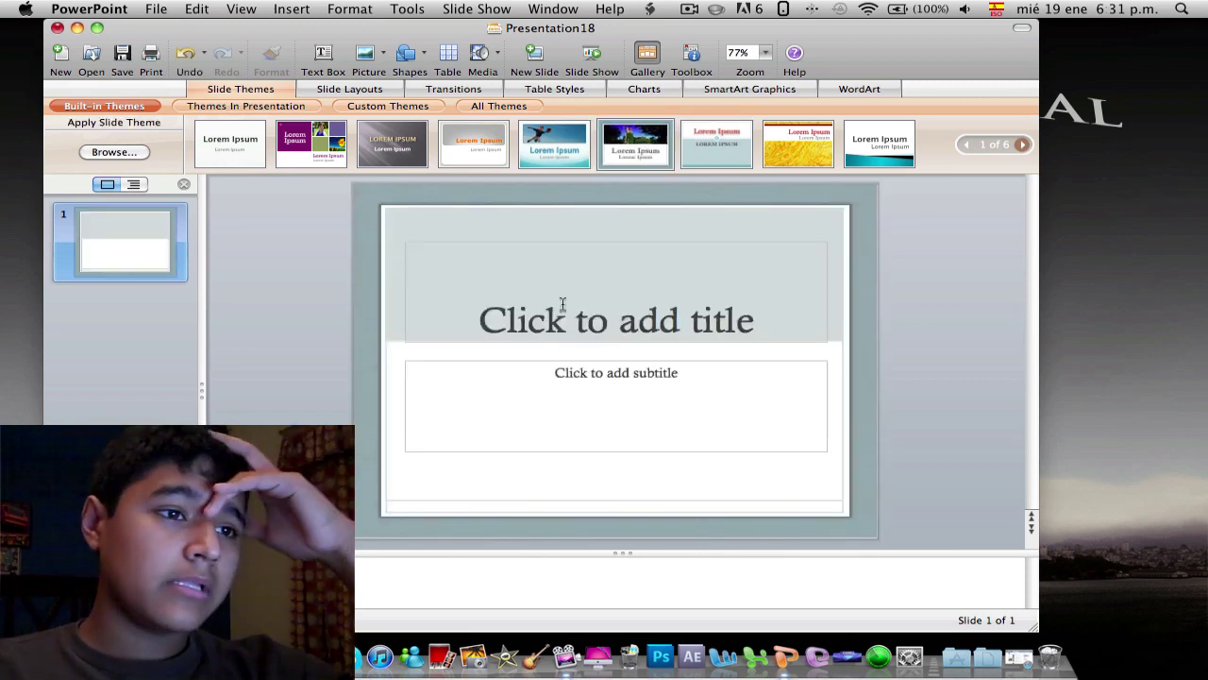
{"action": "left_click", "coordinate": [822, 139]}
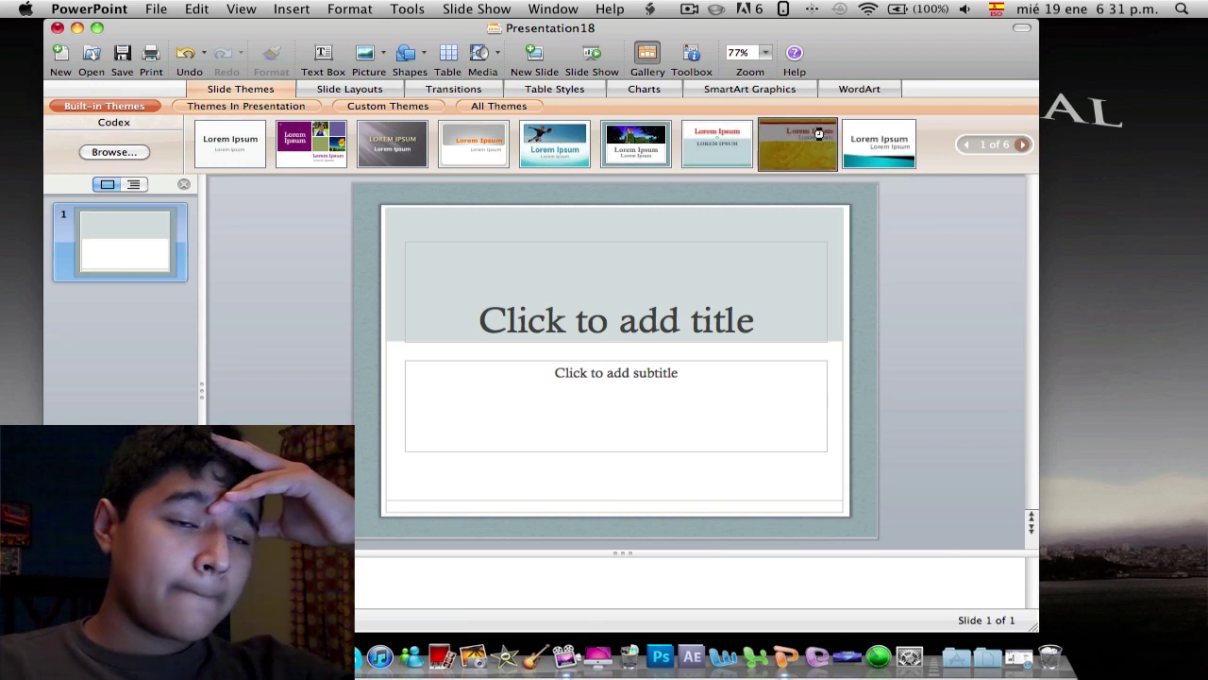
{"action": "left_click", "coordinate": [701, 281]}
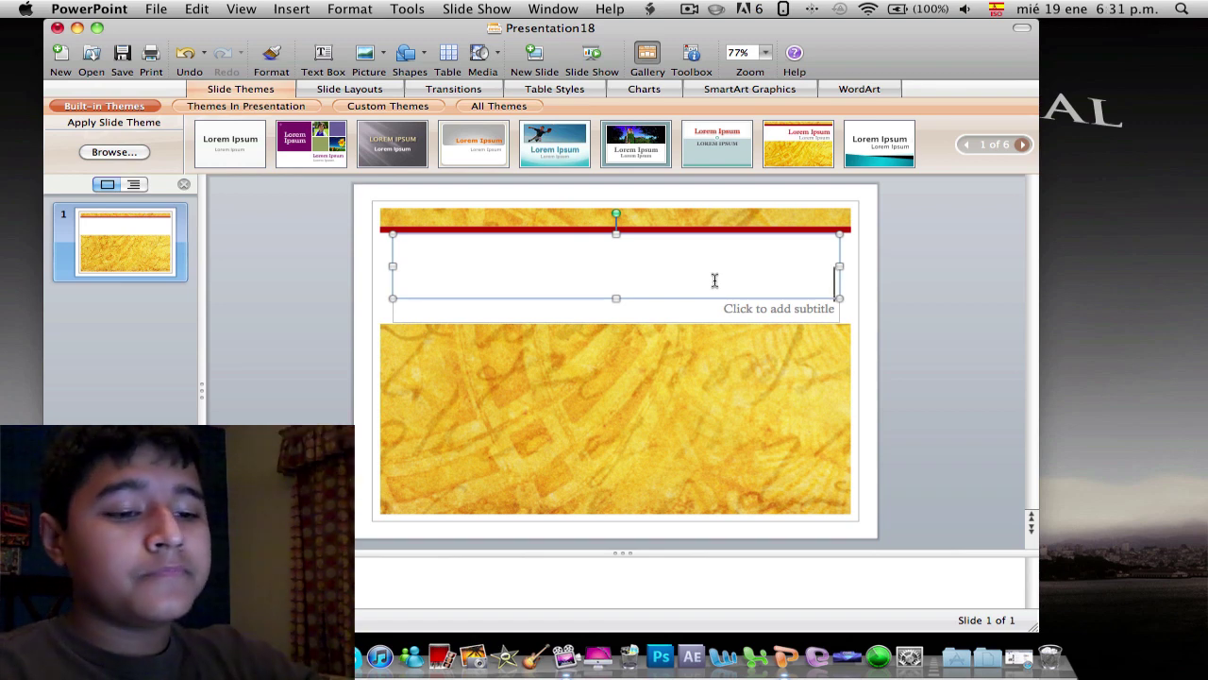
Enter the title 'You presentation', correcting its misspelling, and type 'Subtitle' in the subtitle box.
{"action": "type", "text": "You"}
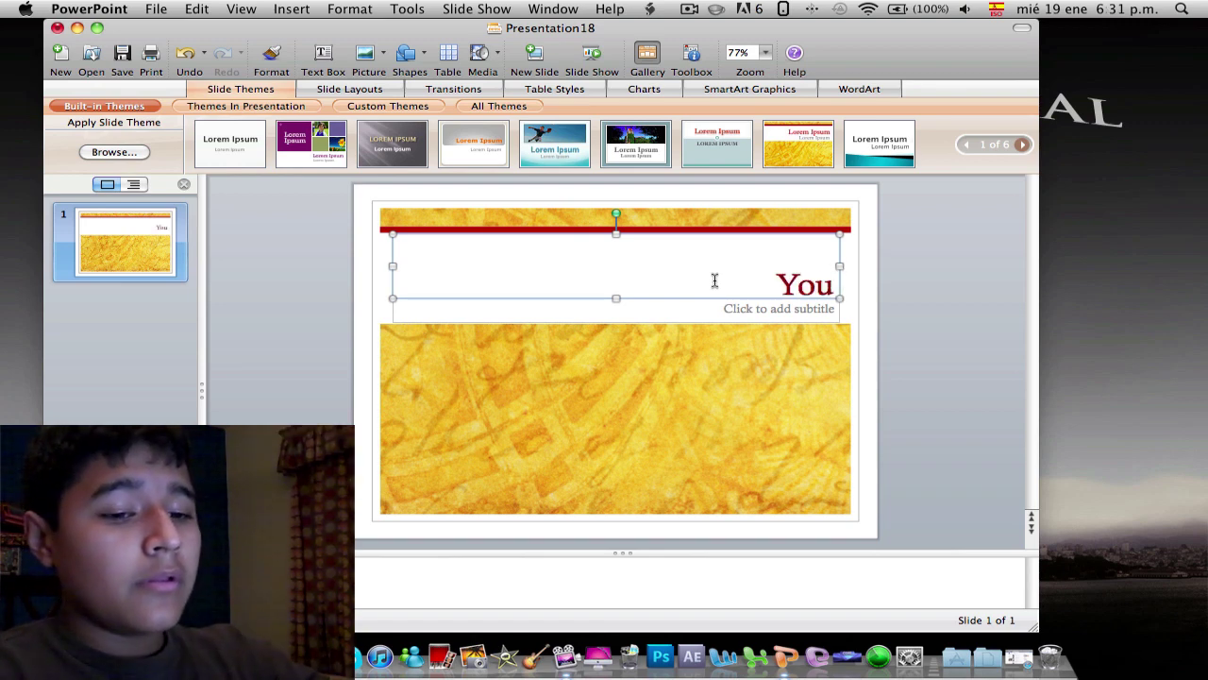
{"action": "type", "text": " prensentation"}
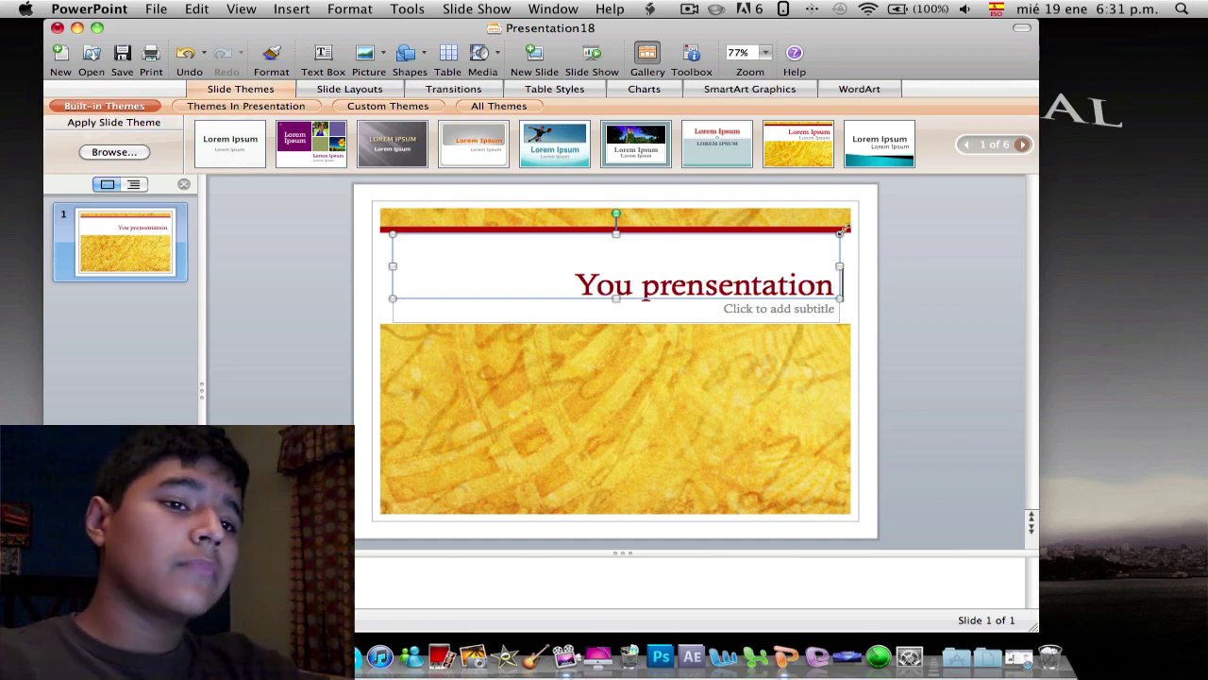
{"action": "right_click", "coordinate": [712, 292]}
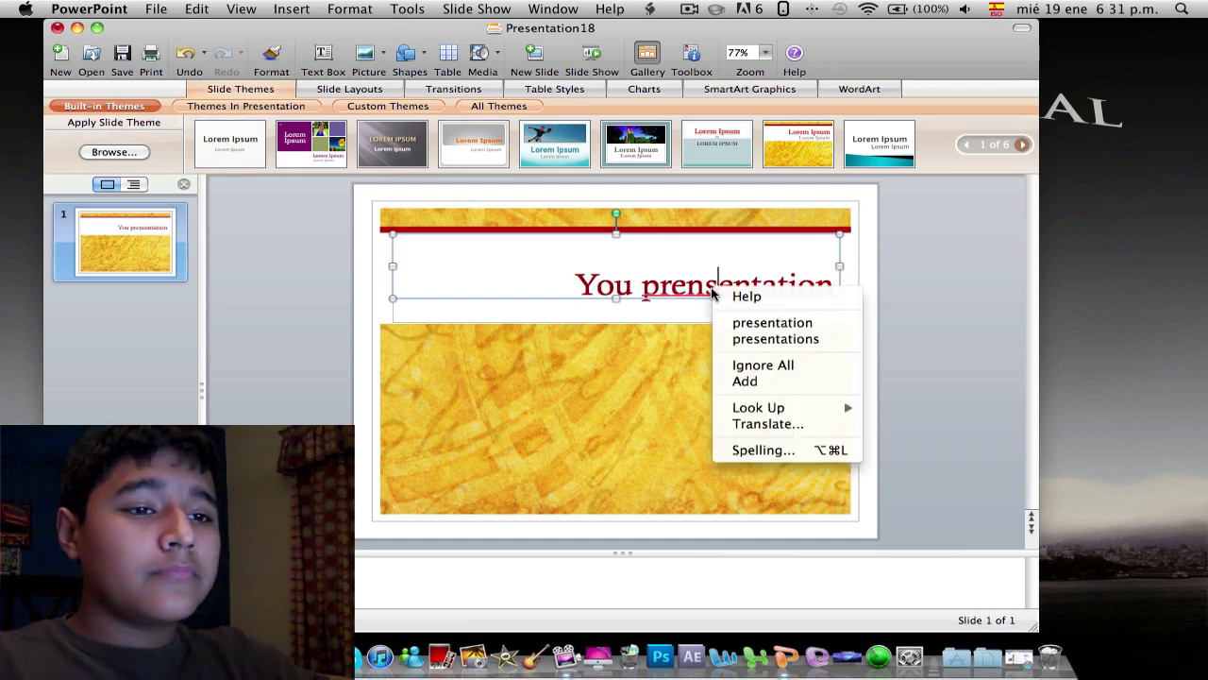
{"action": "left_click", "coordinate": [783, 325]}
{"action": "left_click", "coordinate": [819, 311]}
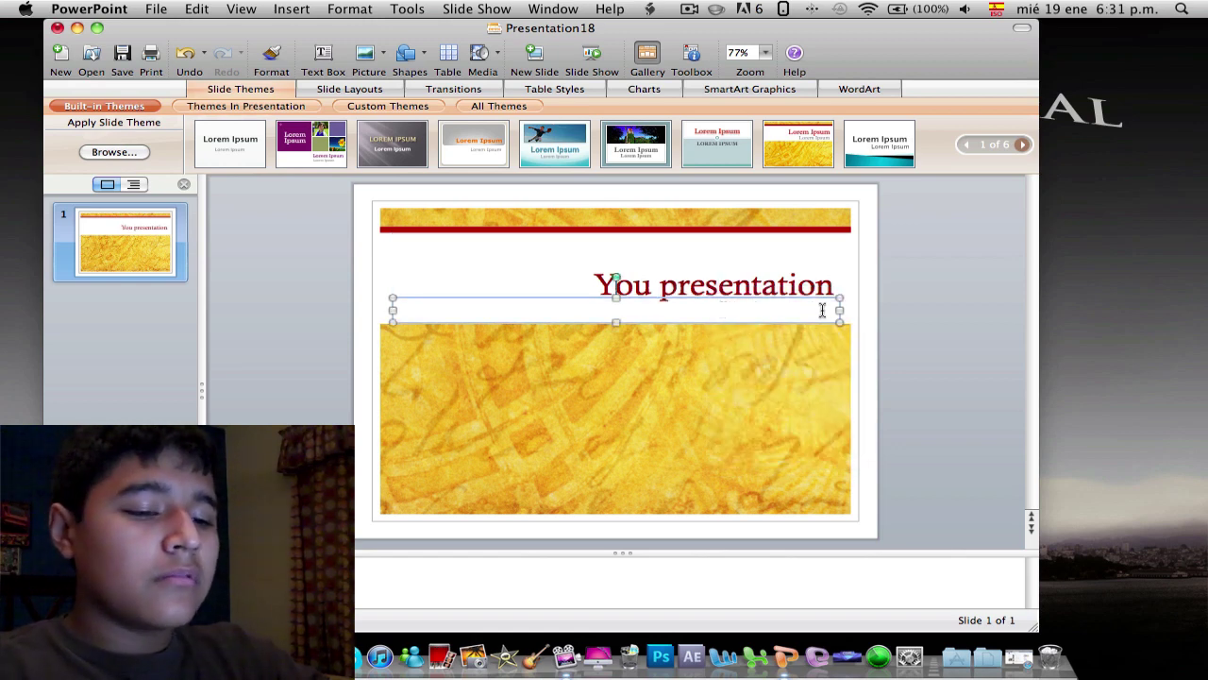
{"action": "type", "text": "Subtitle"}
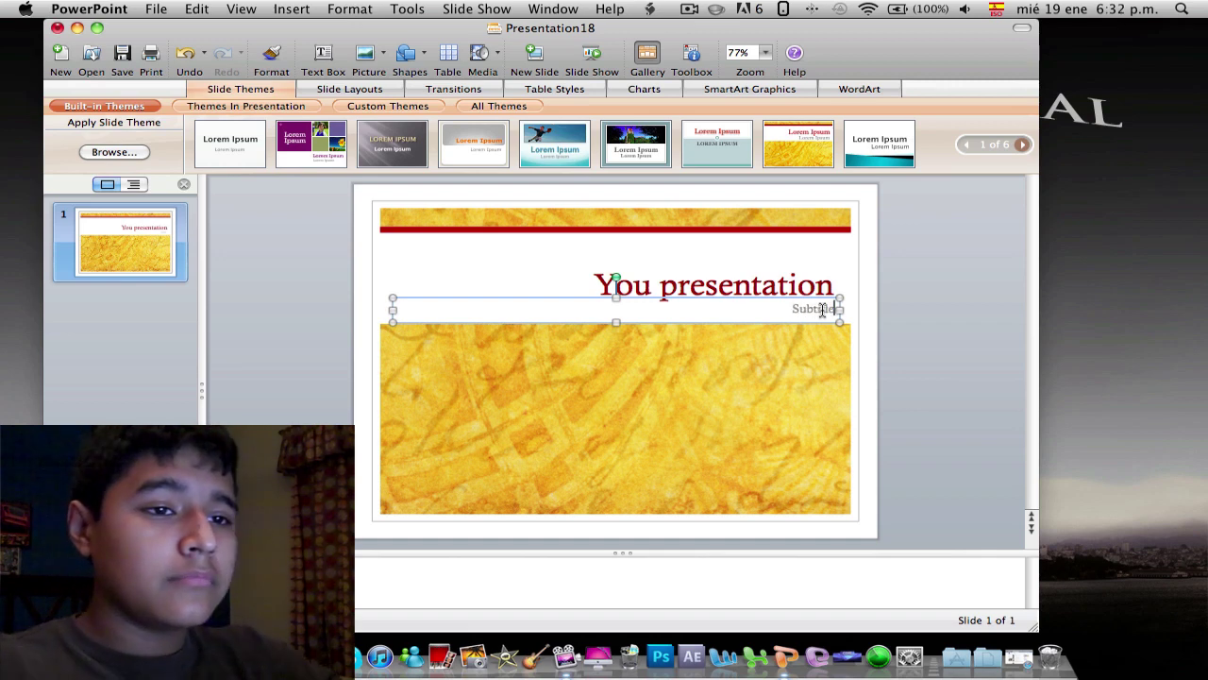
{"action": "left_click", "coordinate": [873, 300]}
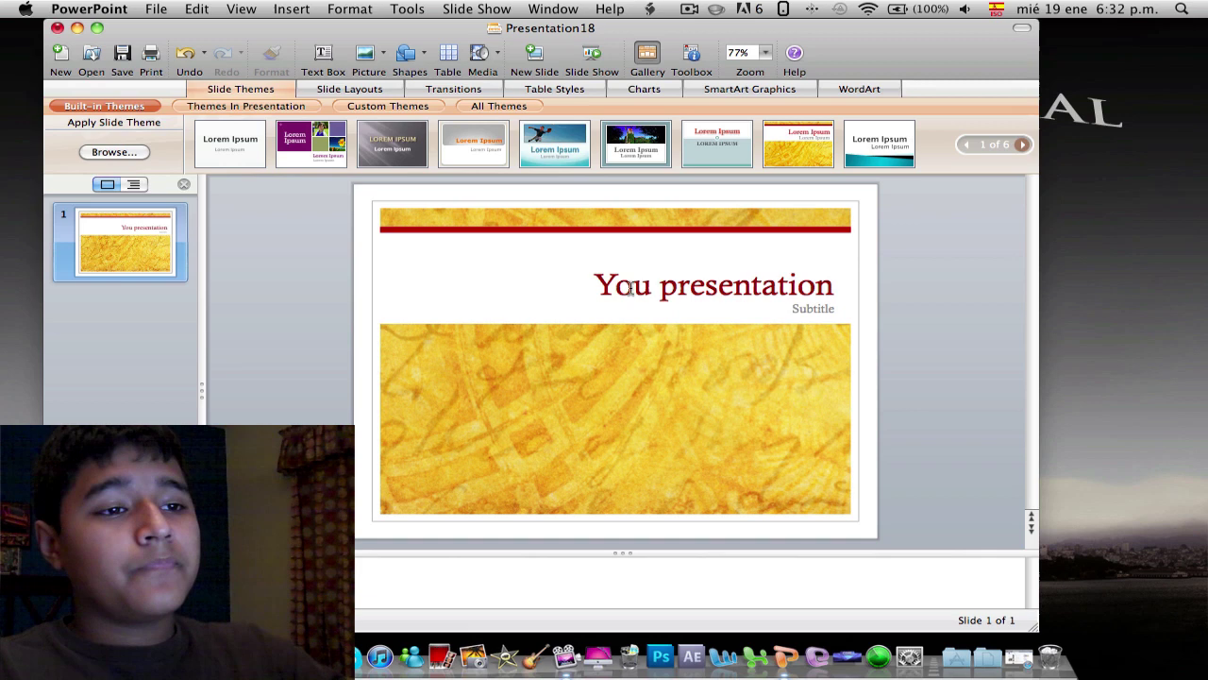
Select the title 'You presentation' and hide the themes gallery.
{"action": "left_click", "coordinate": [764, 293]}
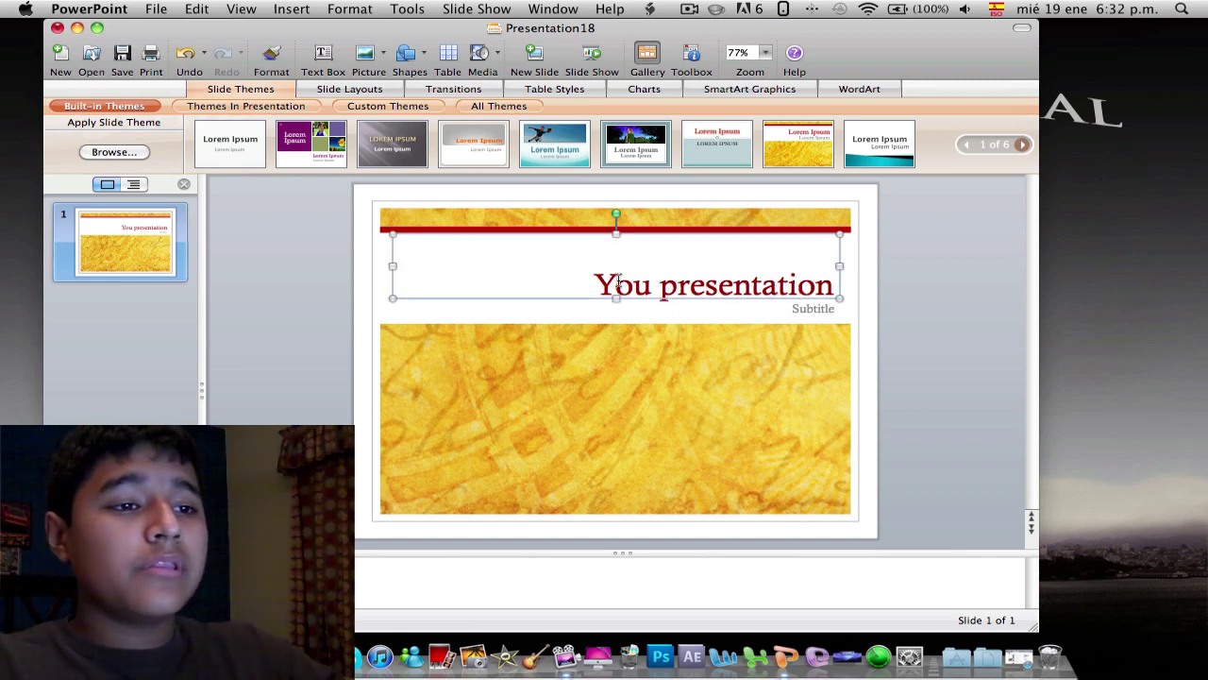
{"action": "left_click_drag", "start_coordinate": [649, 281], "coordinate": [810, 284]}
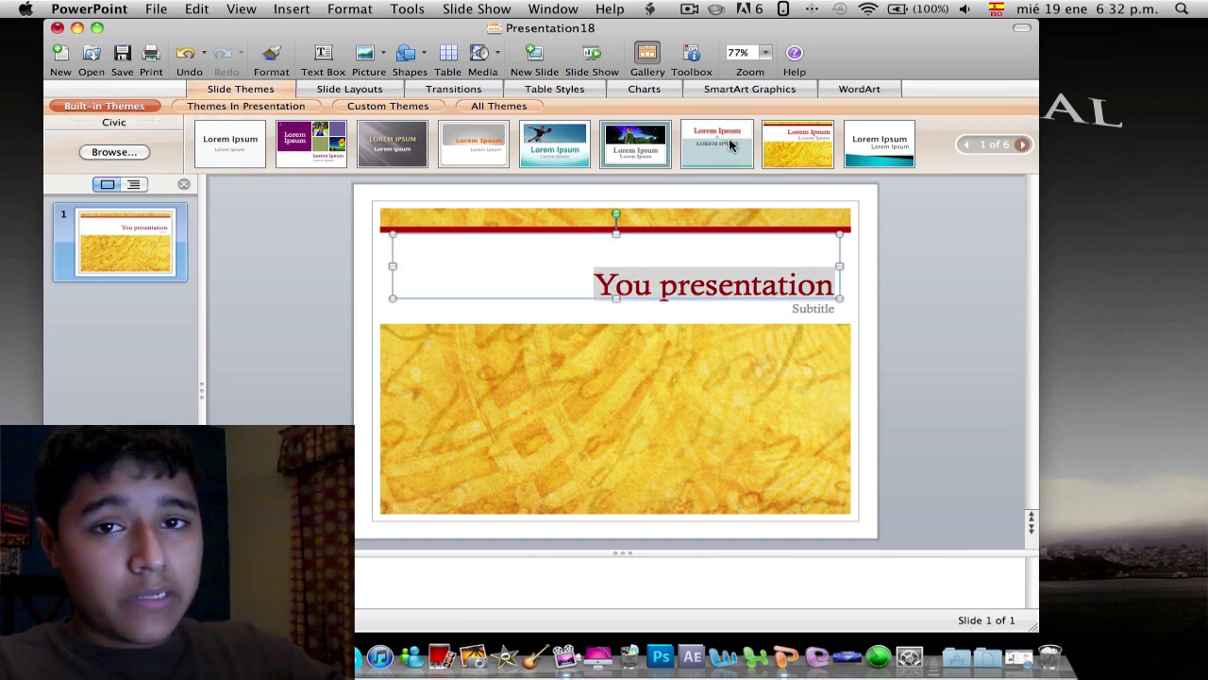
{"action": "left_click", "coordinate": [648, 56]}
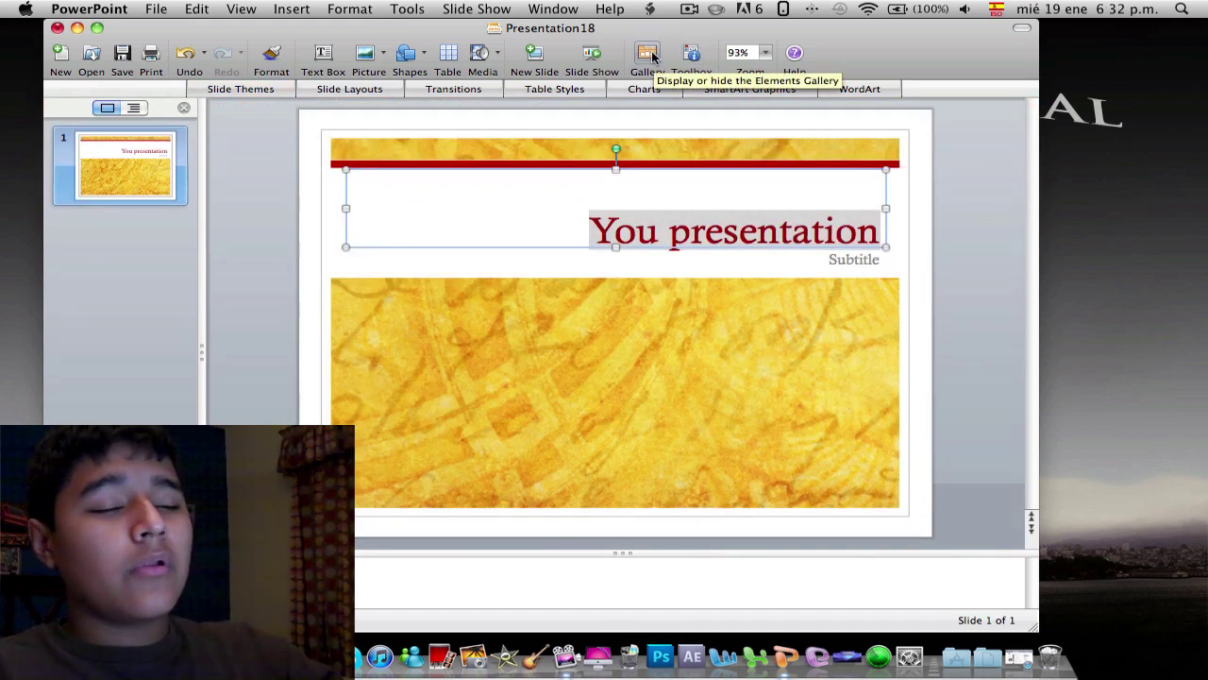
Show the Formatting Palette with its Font, Alignment and Bullets sections collapsed.
{"action": "left_click", "coordinate": [694, 57]}
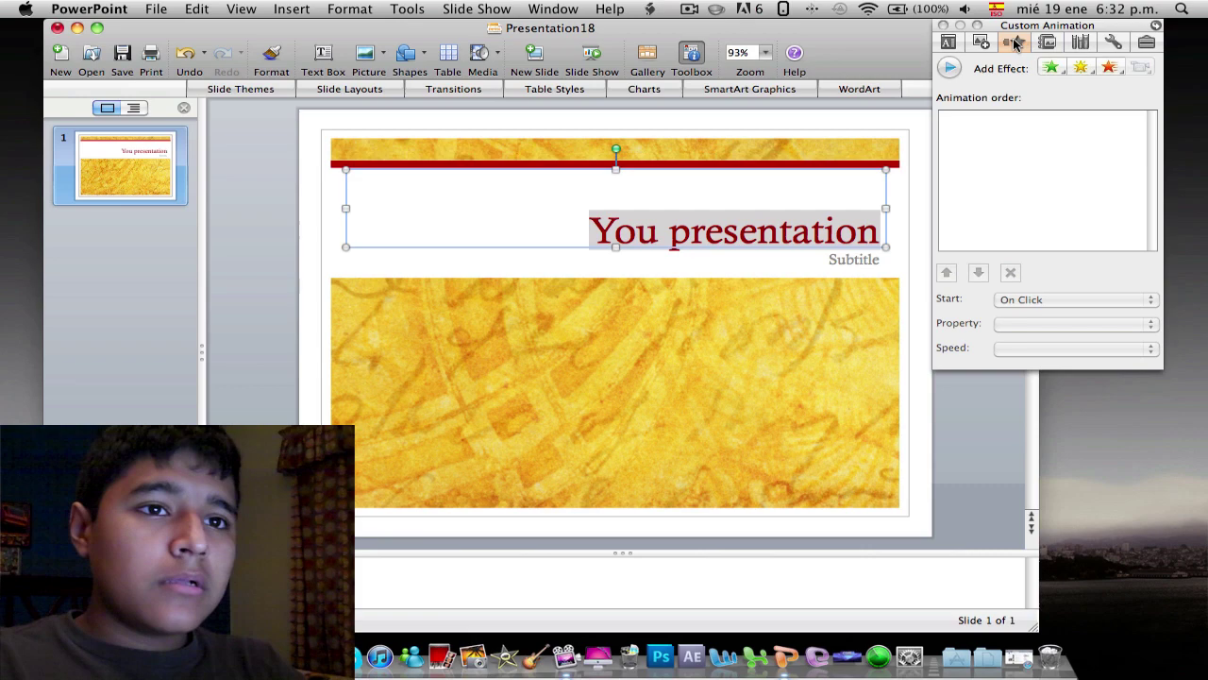
{"action": "left_click", "coordinate": [948, 43]}
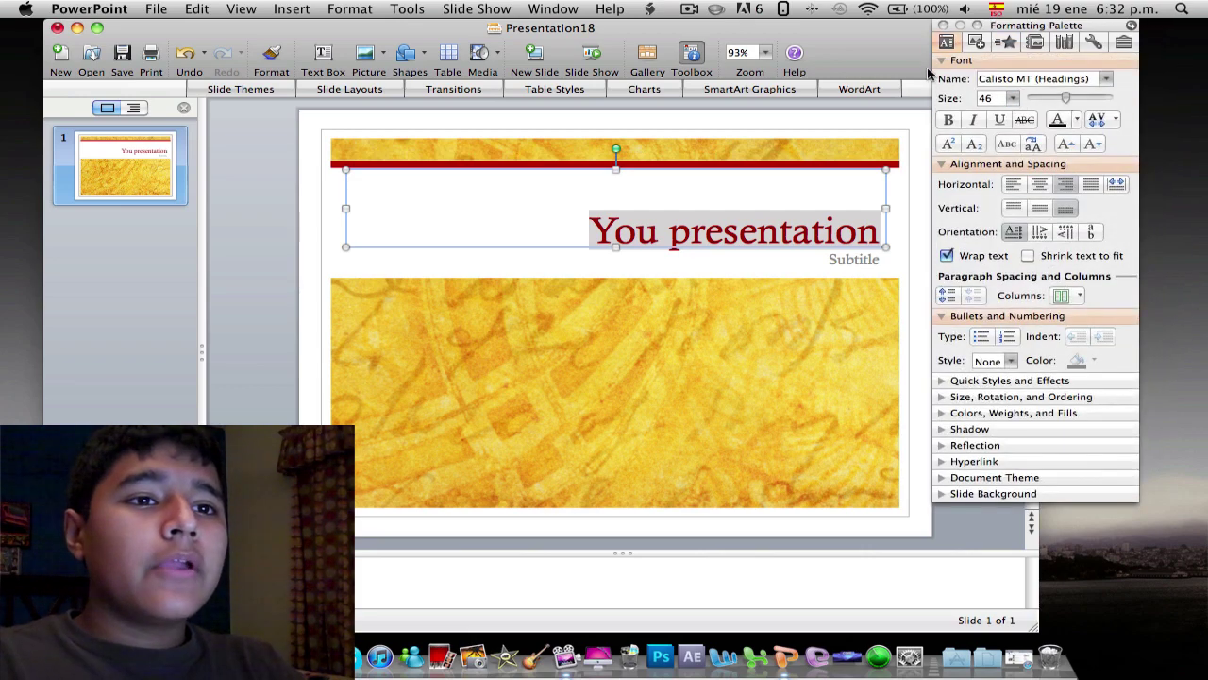
{"action": "left_click", "coordinate": [941, 61]}
{"action": "left_click", "coordinate": [941, 76]}
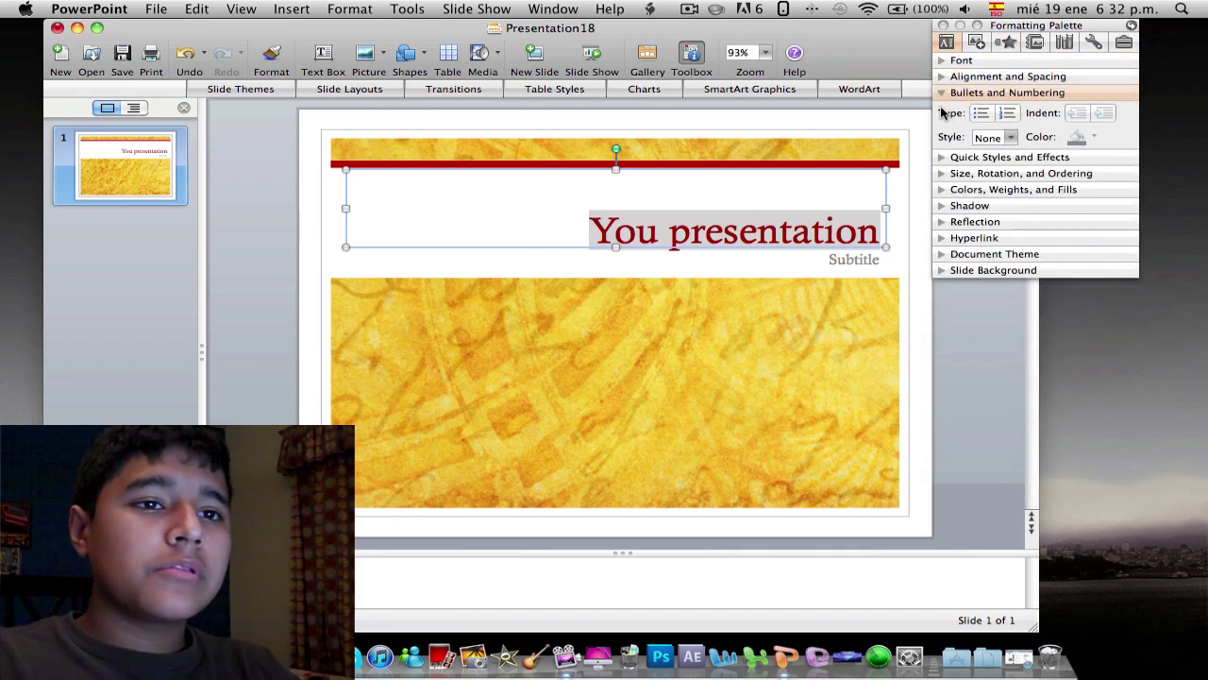
{"action": "left_click", "coordinate": [941, 93]}
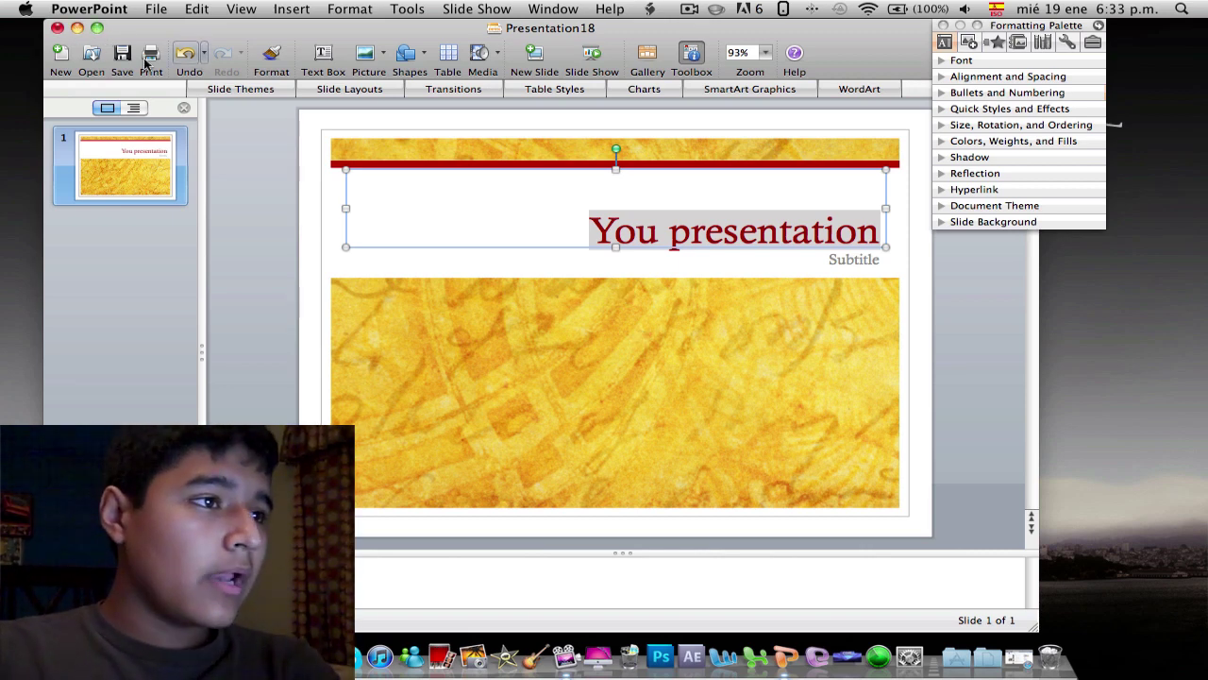
Close the formatting palette after minimizing and restoring the PowerPoint window.
{"action": "left_click", "coordinate": [78, 27]}
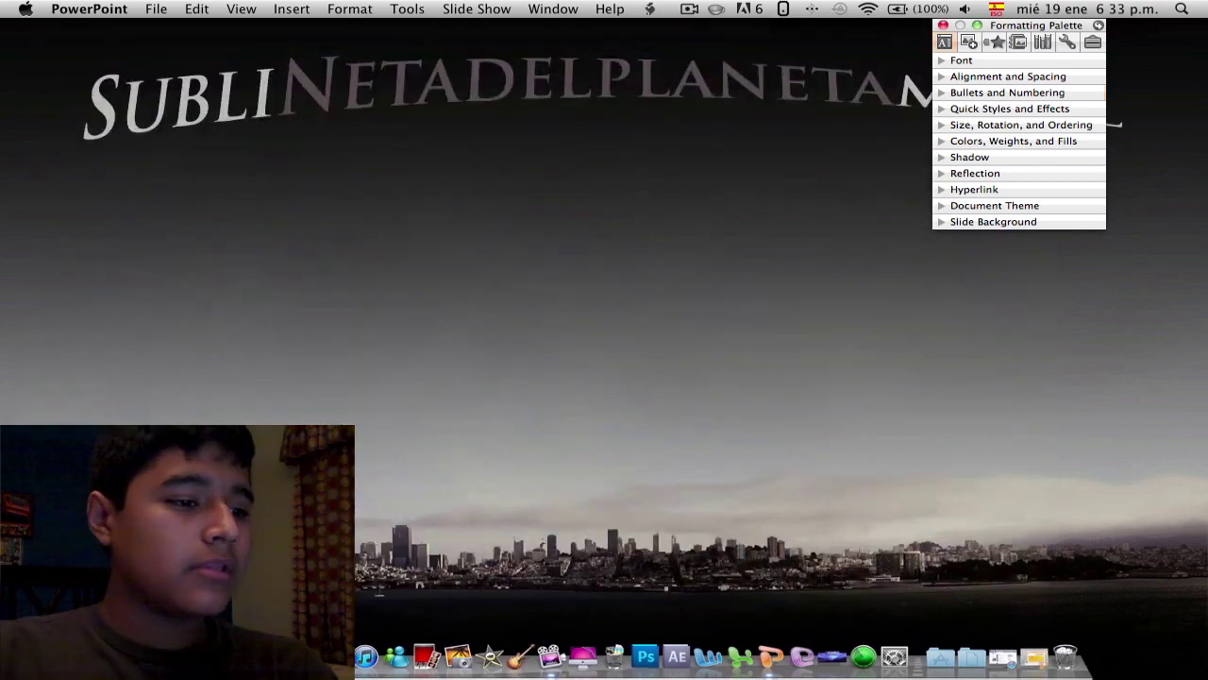
{"action": "left_click", "coordinate": [1035, 658]}
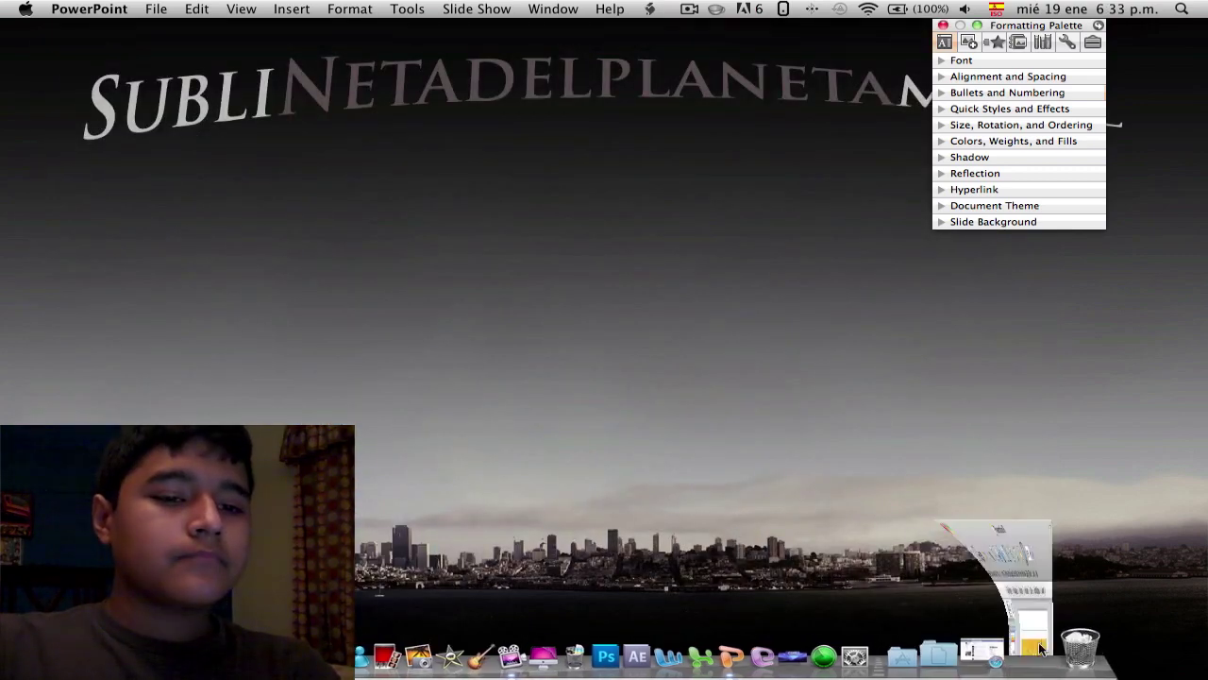
{"action": "left_click", "coordinate": [944, 26]}
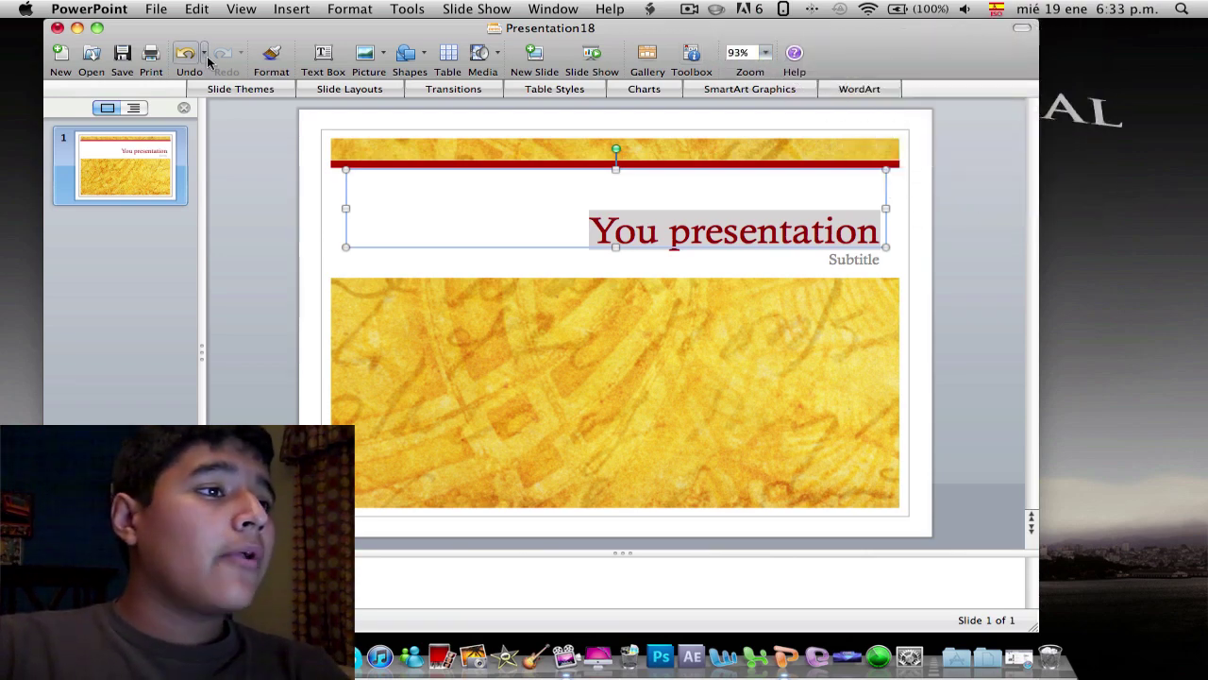
Open Insert Picture from file and browse the Desktop folder for pictures.
{"action": "left_click", "coordinate": [364, 52]}
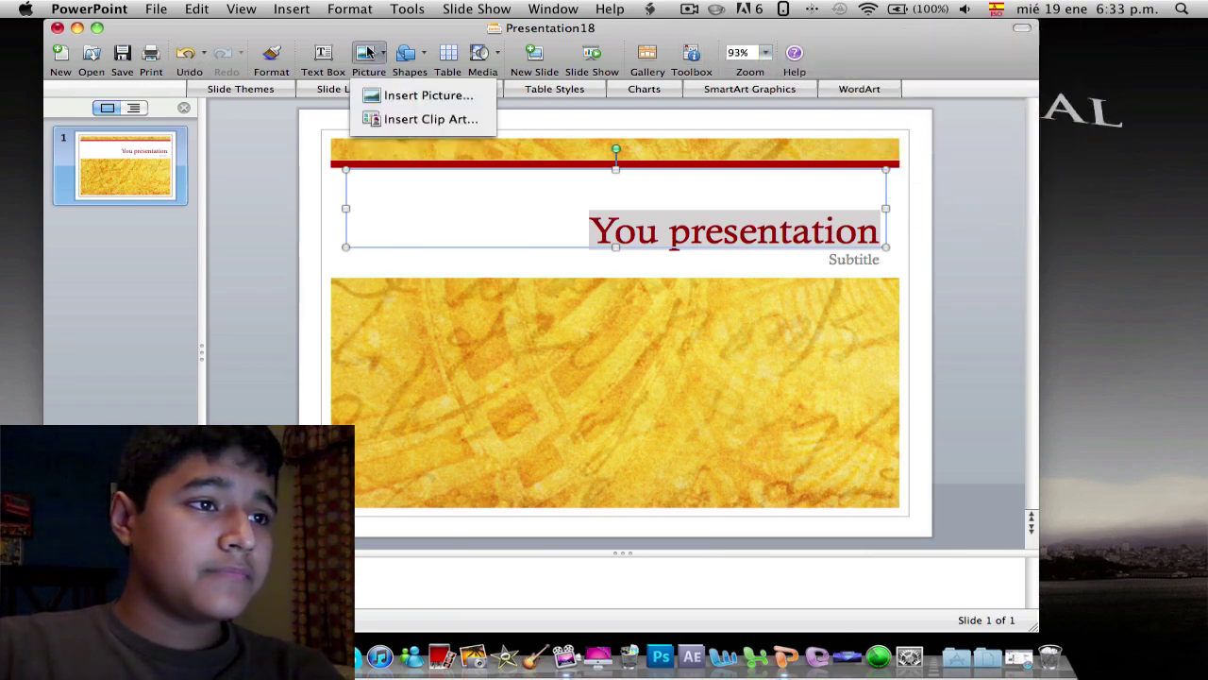
{"action": "left_click", "coordinate": [392, 99]}
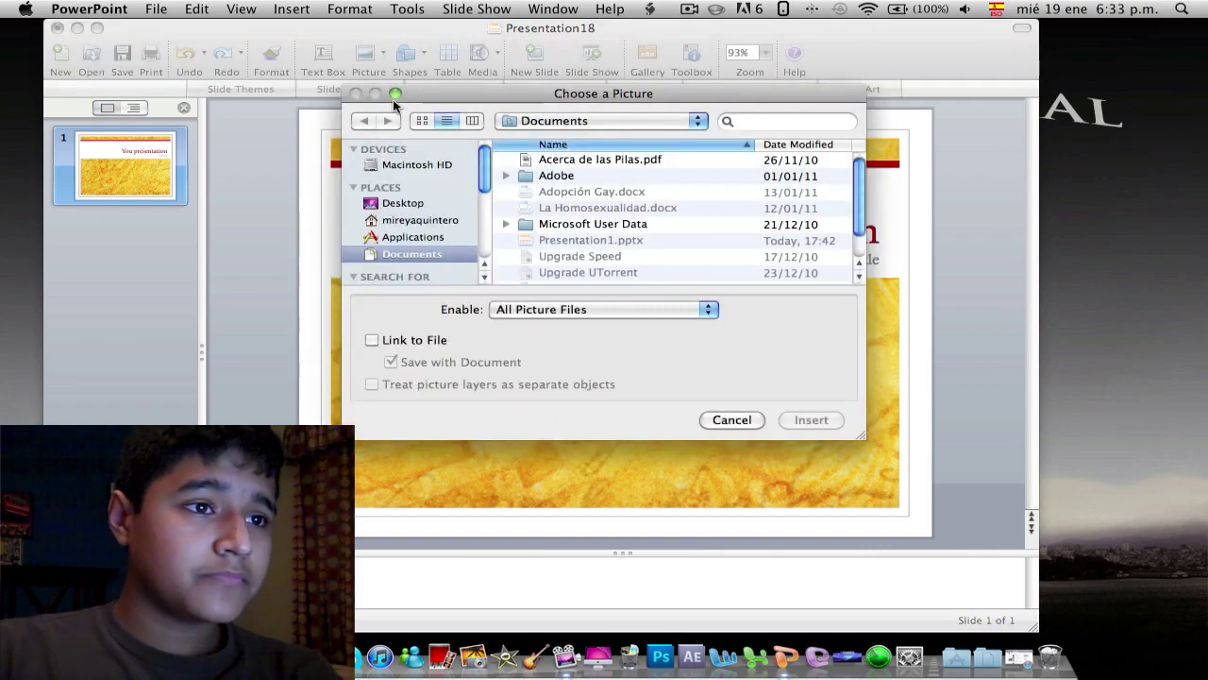
{"action": "left_click_drag", "start_coordinate": [579, 100], "coordinate": [556, 81]}
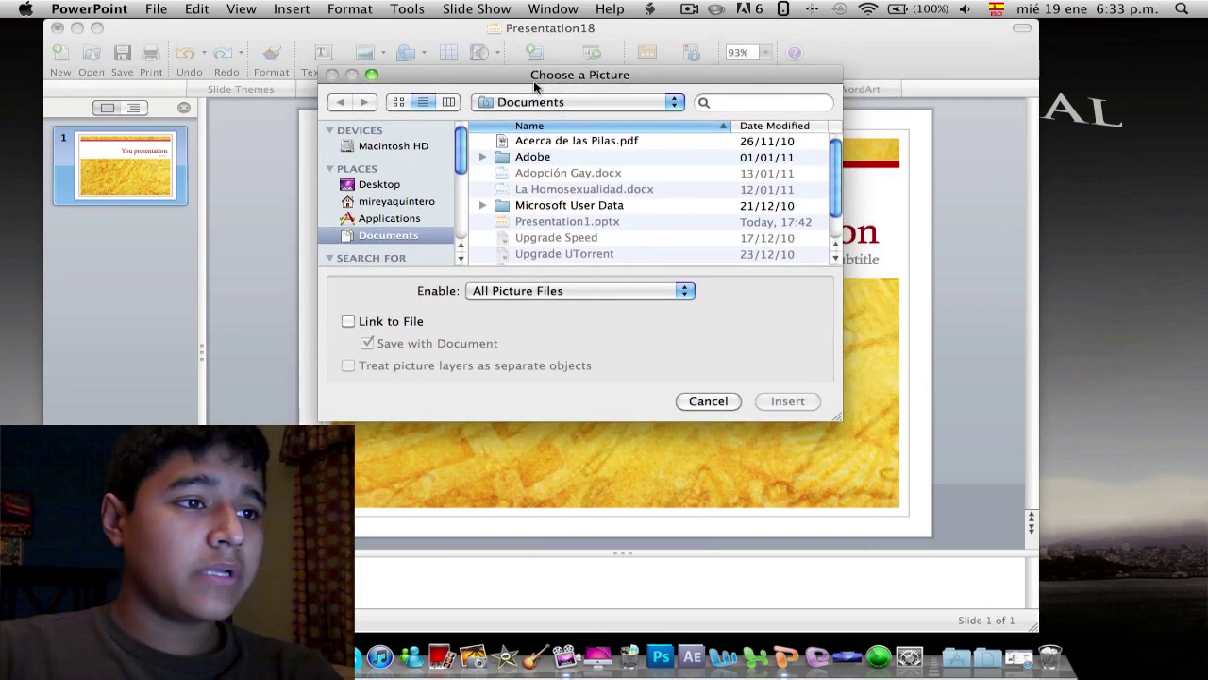
{"action": "scroll", "coordinate": [406, 153], "scroll_direction": "down", "scroll_amount": 2}
{"action": "left_click", "coordinate": [395, 161]}
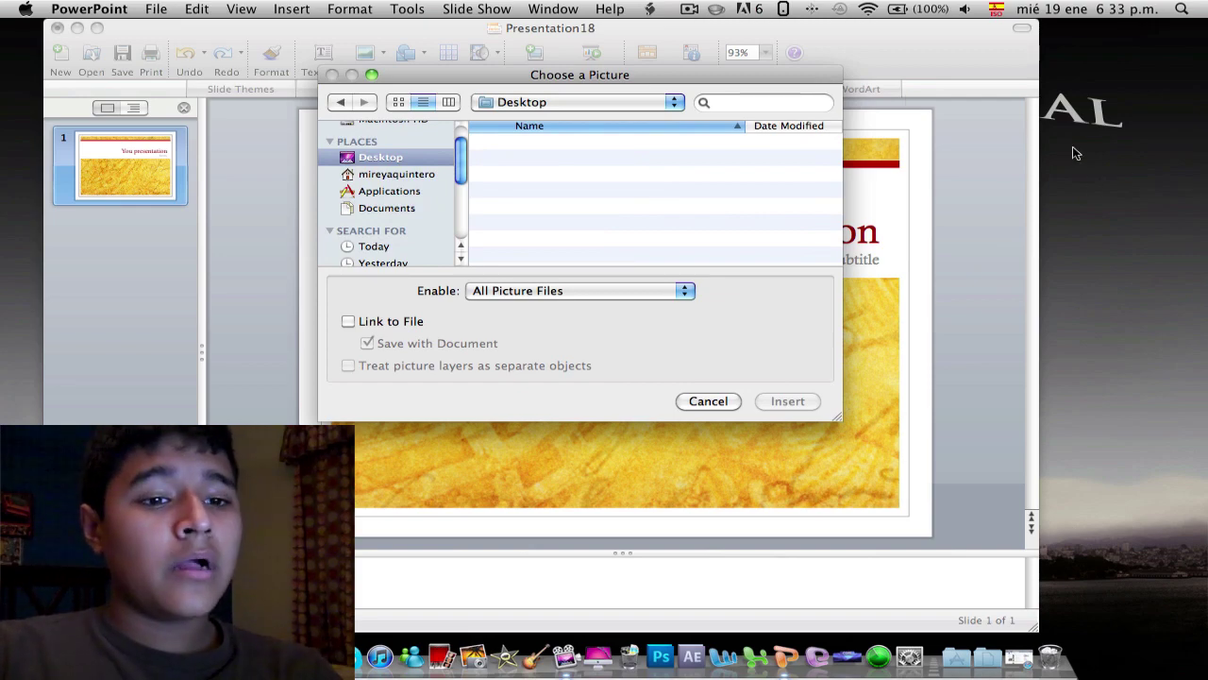
In Safari, open Google and show image results for 'Pcs'.
{"action": "left_click", "coordinate": [1018, 658]}
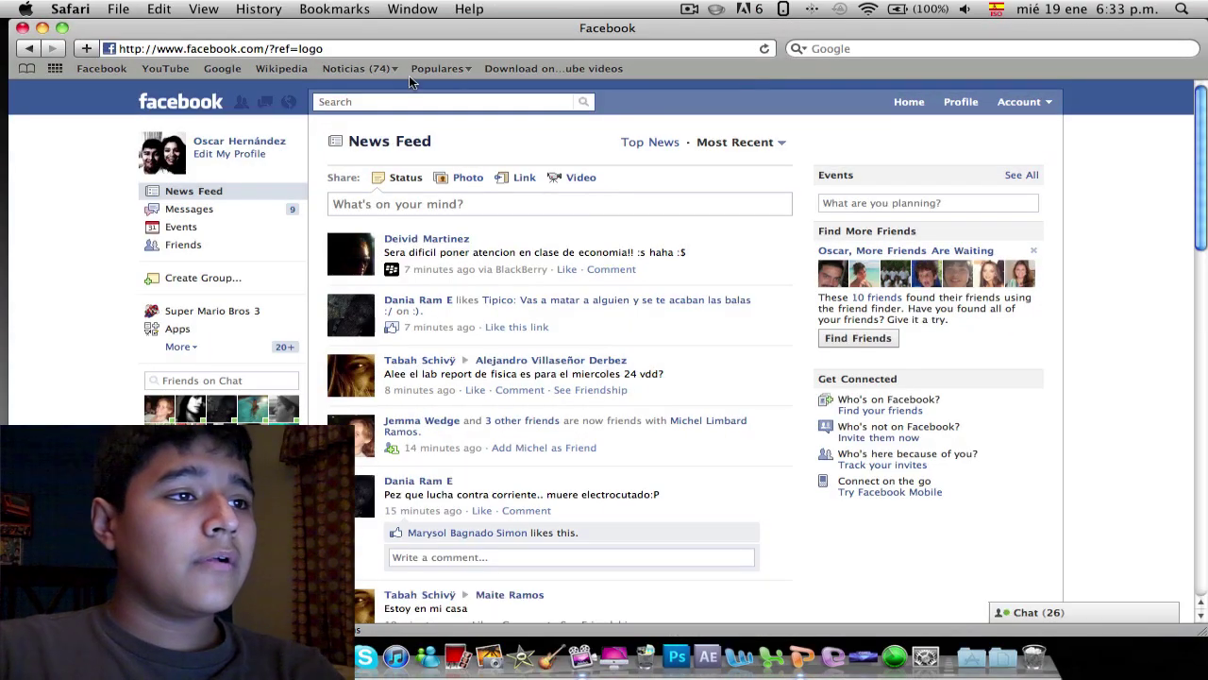
{"action": "left_click", "coordinate": [240, 66], "text": "super"}
{"action": "left_click", "coordinate": [263, 90]}
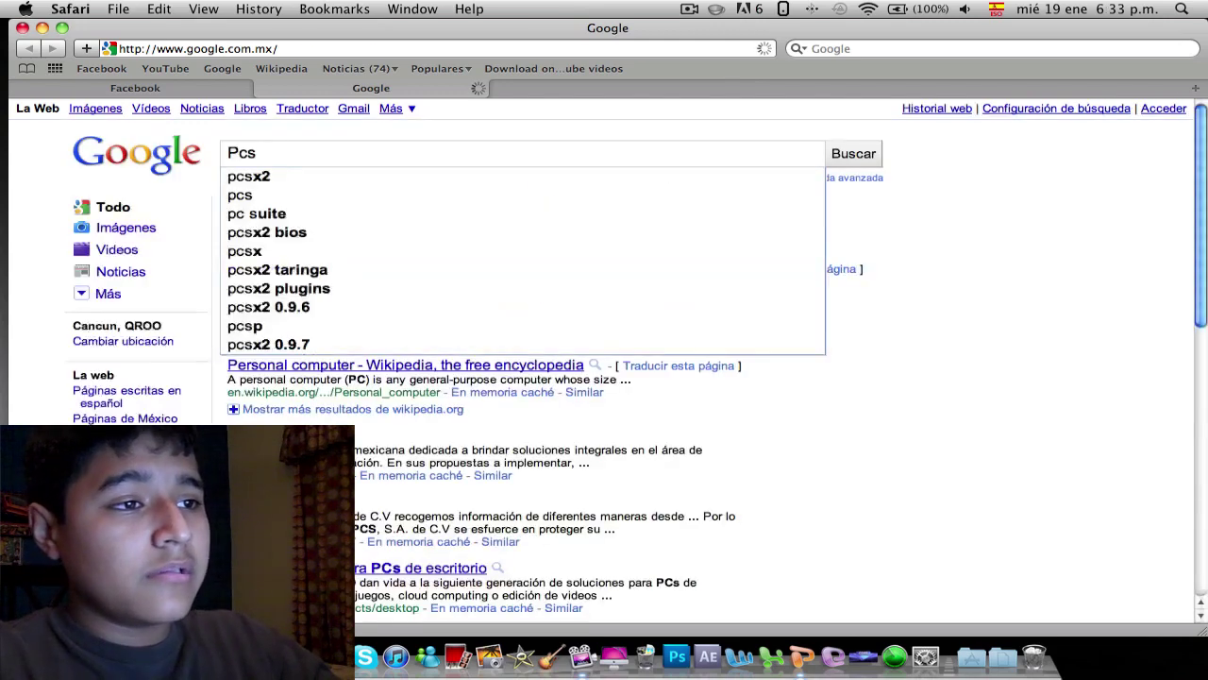
{"action": "left_click", "coordinate": [102, 109]}
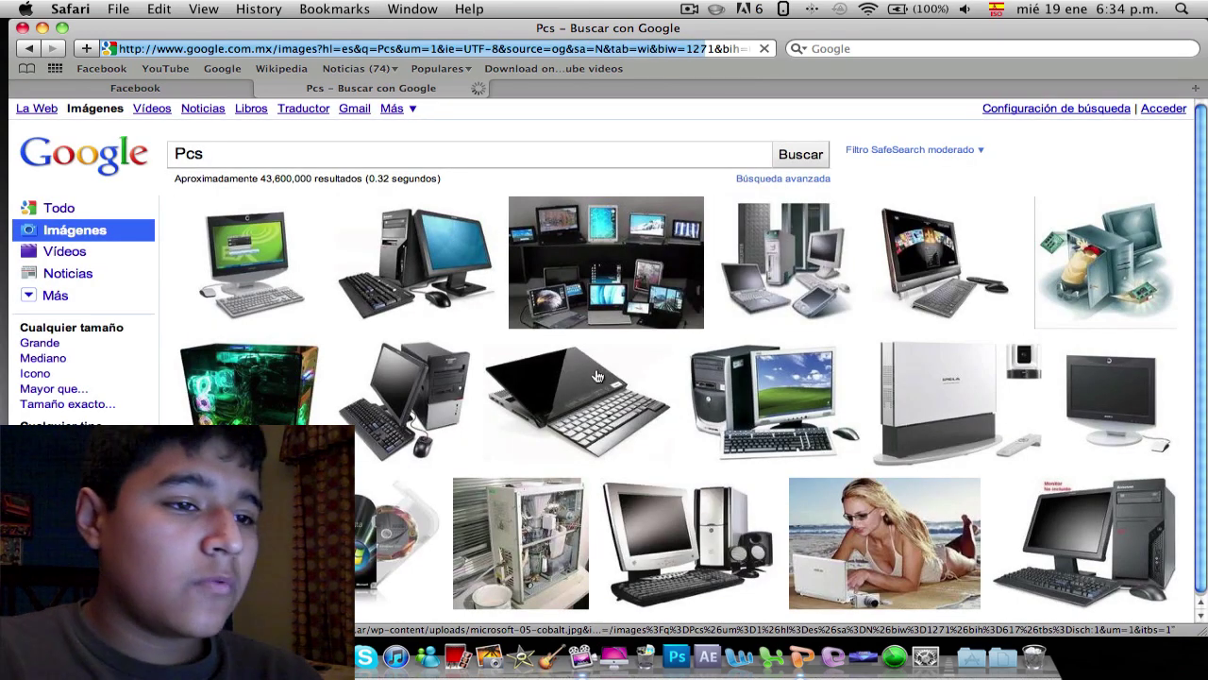
Save the black laptop image full size to the Desktop as microsoft-05-cobalt, then close its tab.
{"action": "left_click", "coordinate": [596, 374]}
{"action": "mouse_move", "coordinate": [577, 380]}
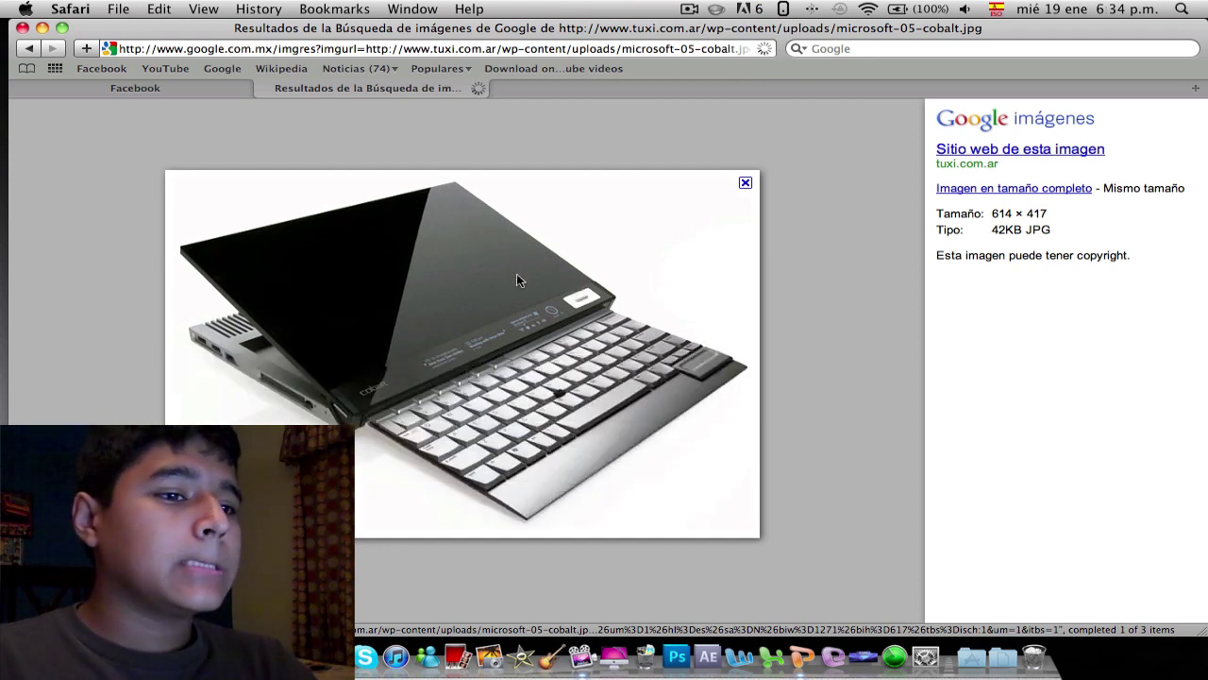
{"action": "left_click", "coordinate": [963, 190]}
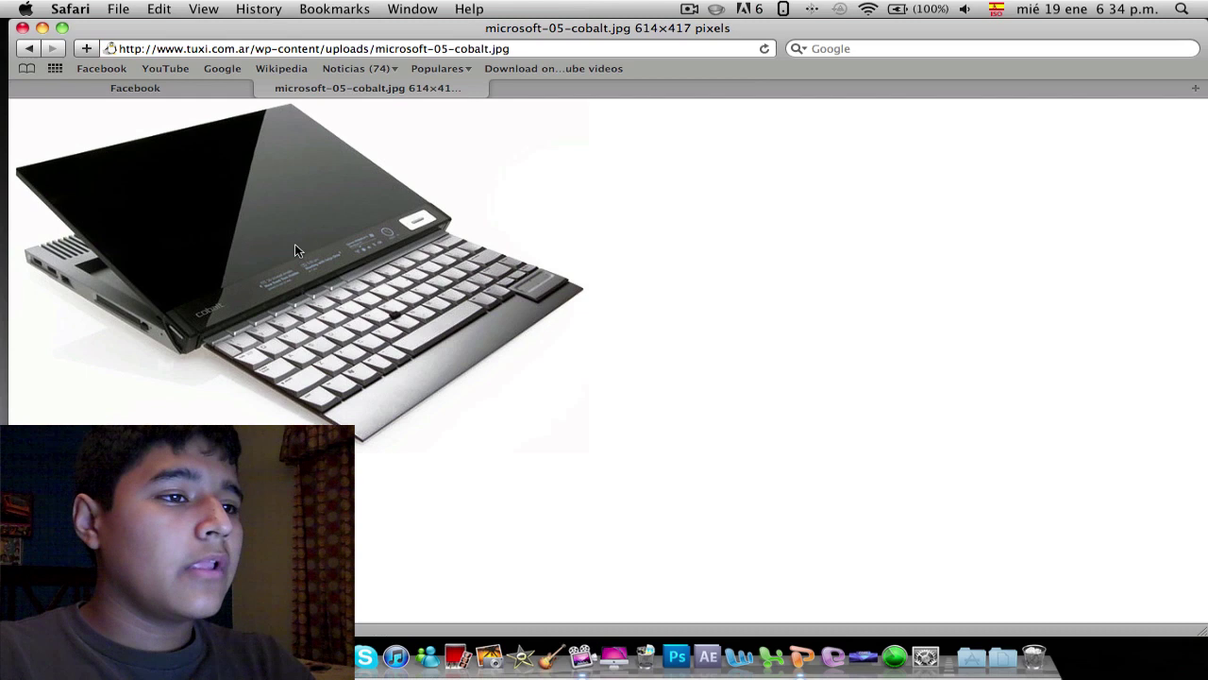
{"action": "right_click", "coordinate": [265, 192]}
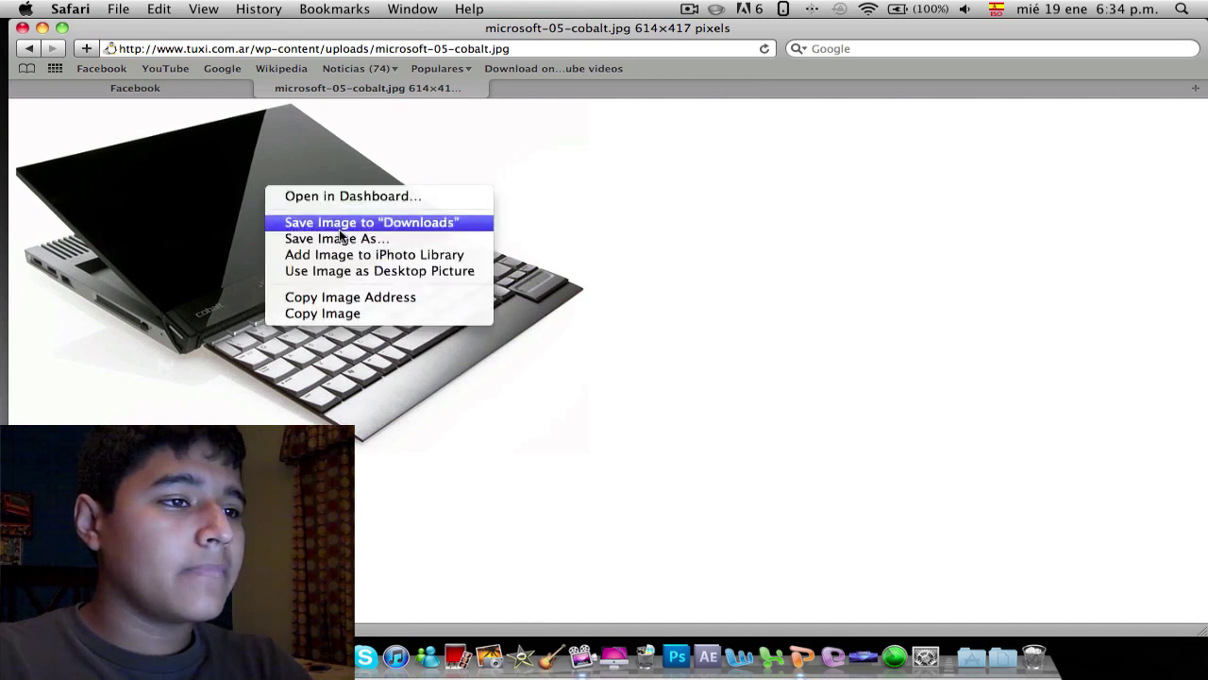
{"action": "left_click", "coordinate": [305, 238]}
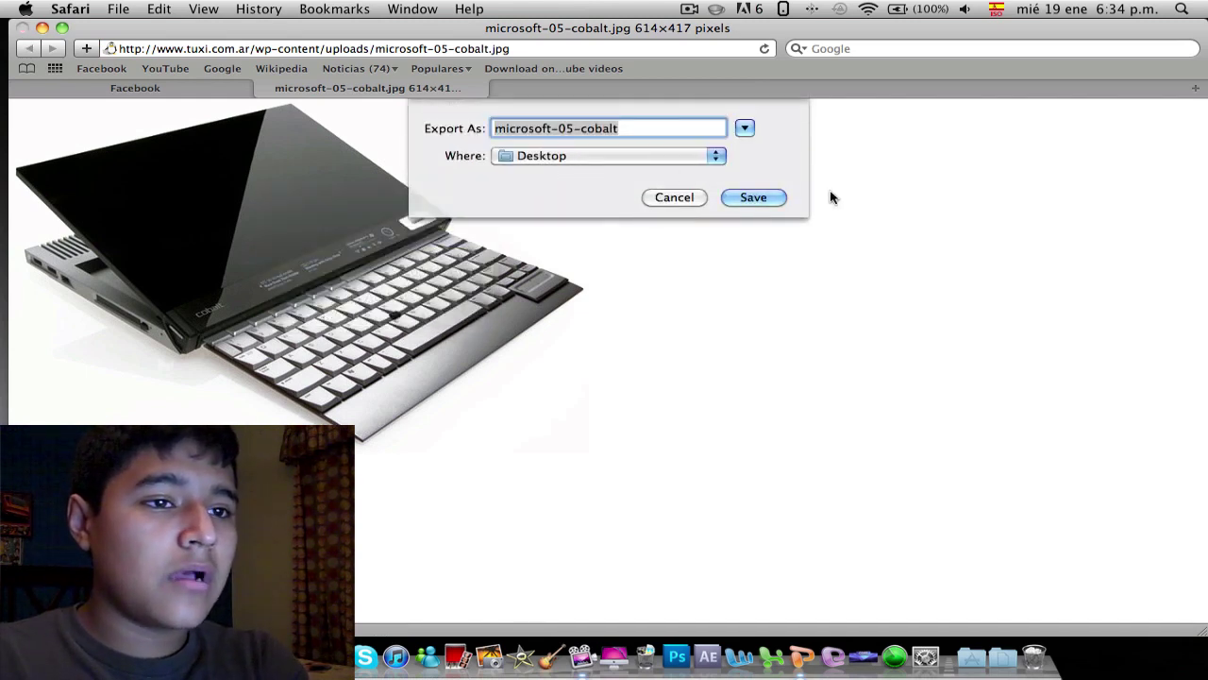
{"action": "left_click", "coordinate": [760, 197]}
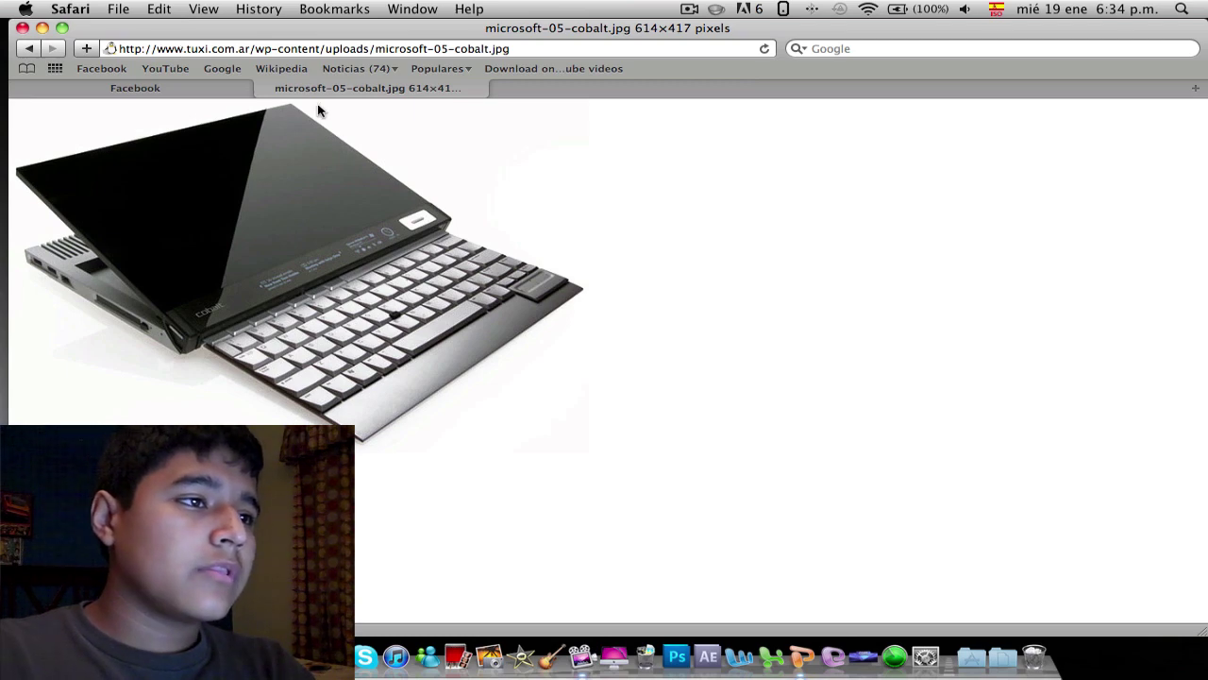
{"action": "left_click", "coordinate": [264, 88]}
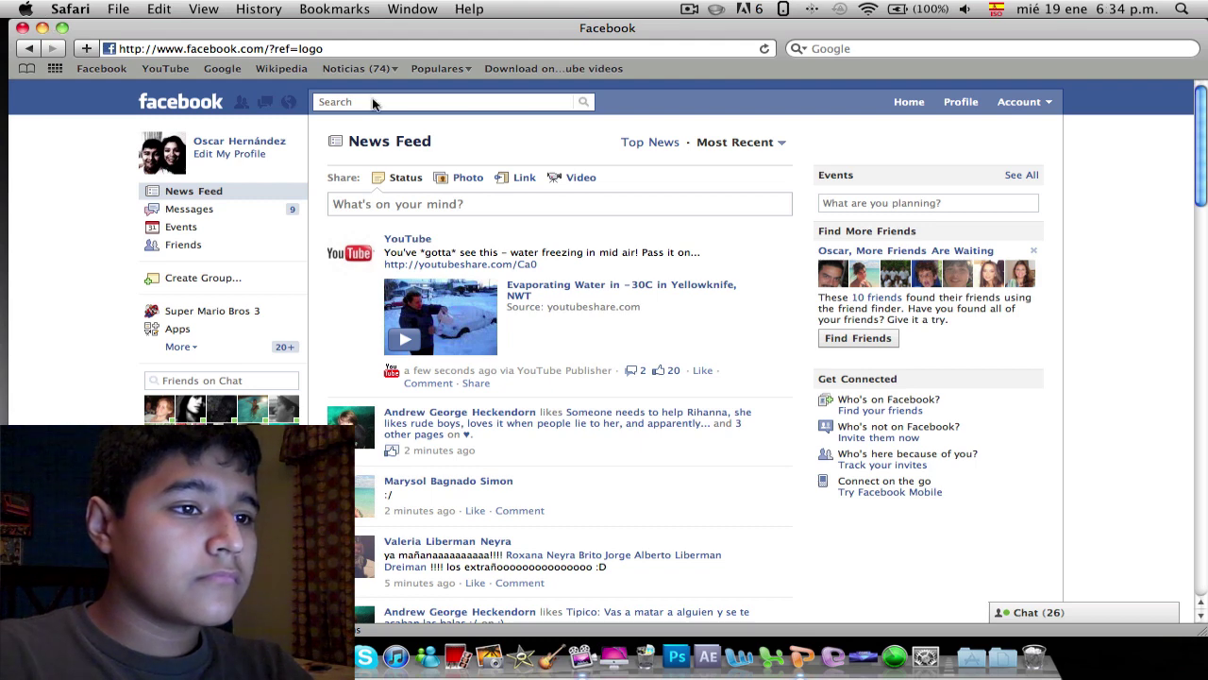
Return to the presentation and cancel the empty picture chooser.
{"action": "left_click", "coordinate": [42, 28]}
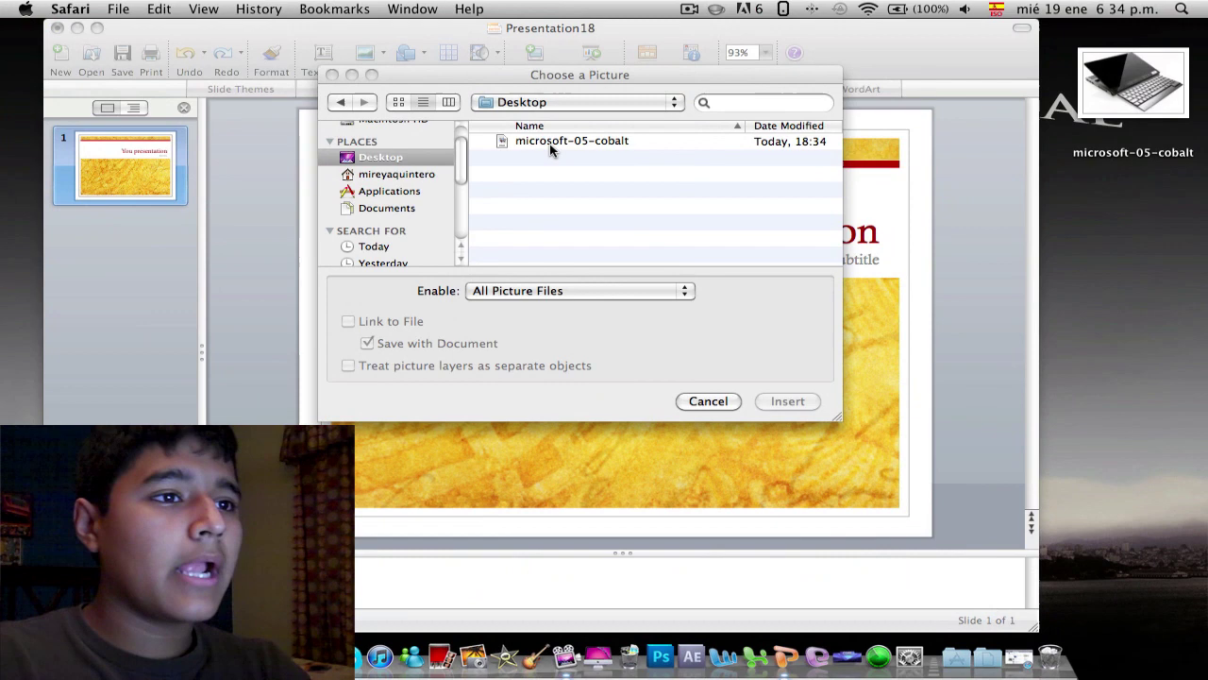
{"action": "left_click", "coordinate": [340, 74]}
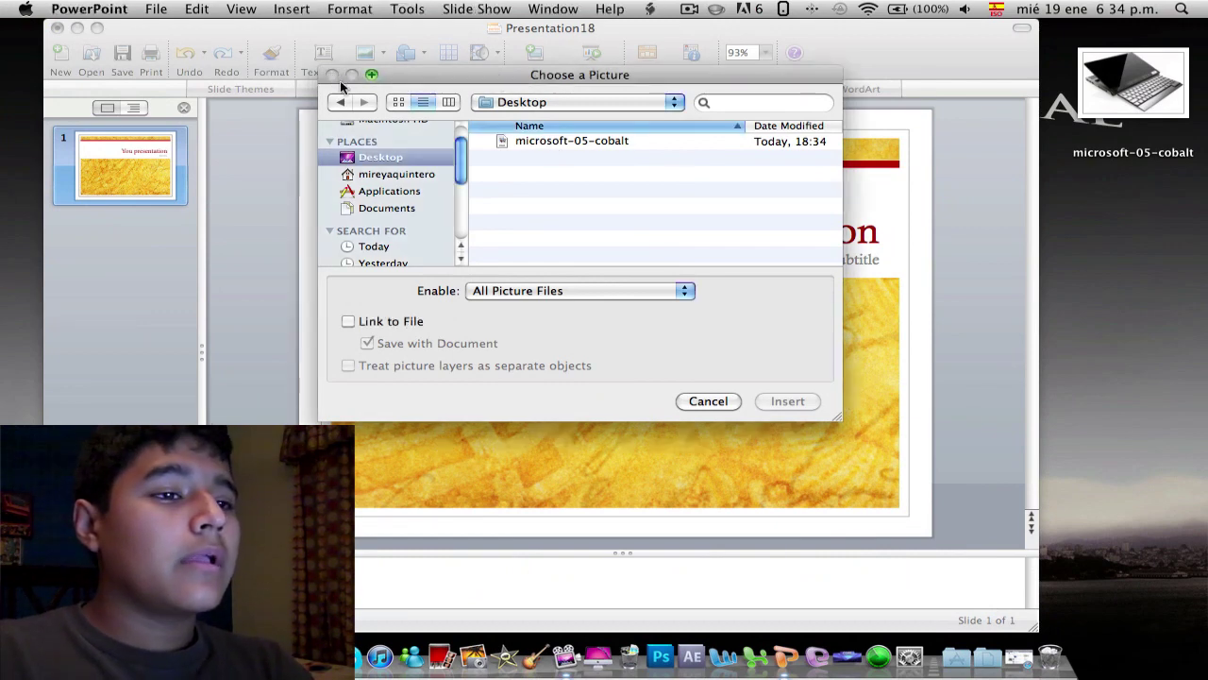
{"action": "left_click", "coordinate": [710, 402]}
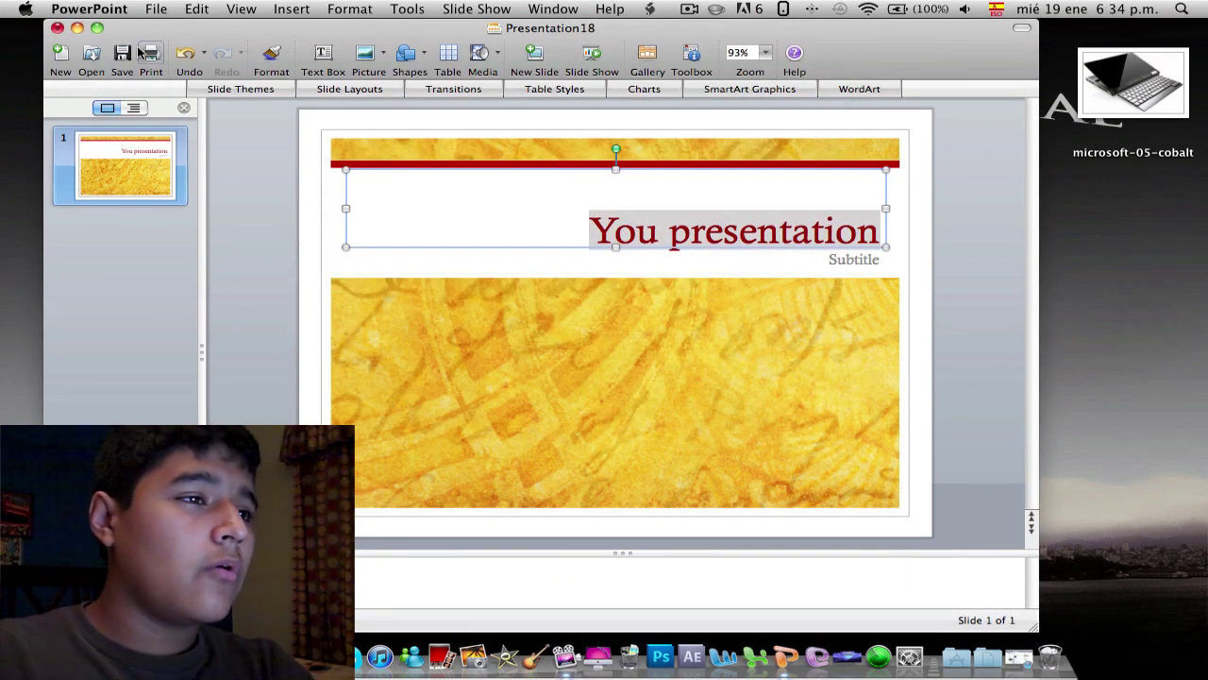
Insert microsoft-05-cobalt onto the title slide, shrink it, and centre it lower down.
{"action": "left_click", "coordinate": [358, 52]}
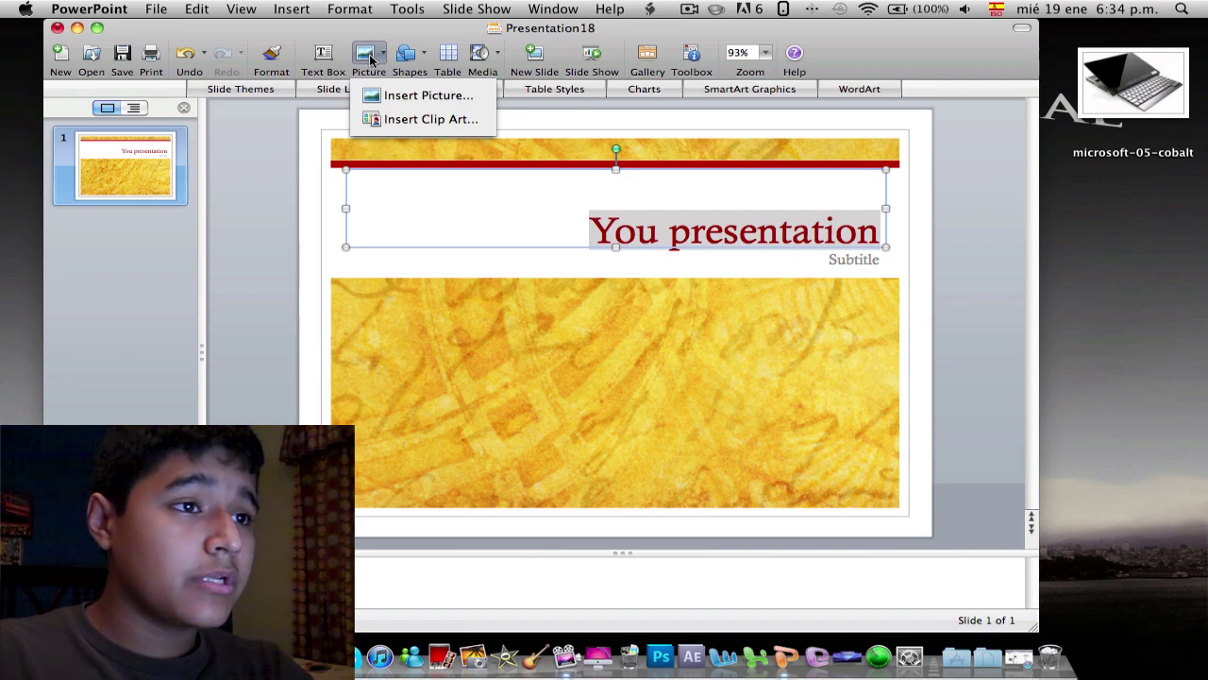
{"action": "left_click", "coordinate": [402, 98]}
{"action": "left_click", "coordinate": [604, 162]}
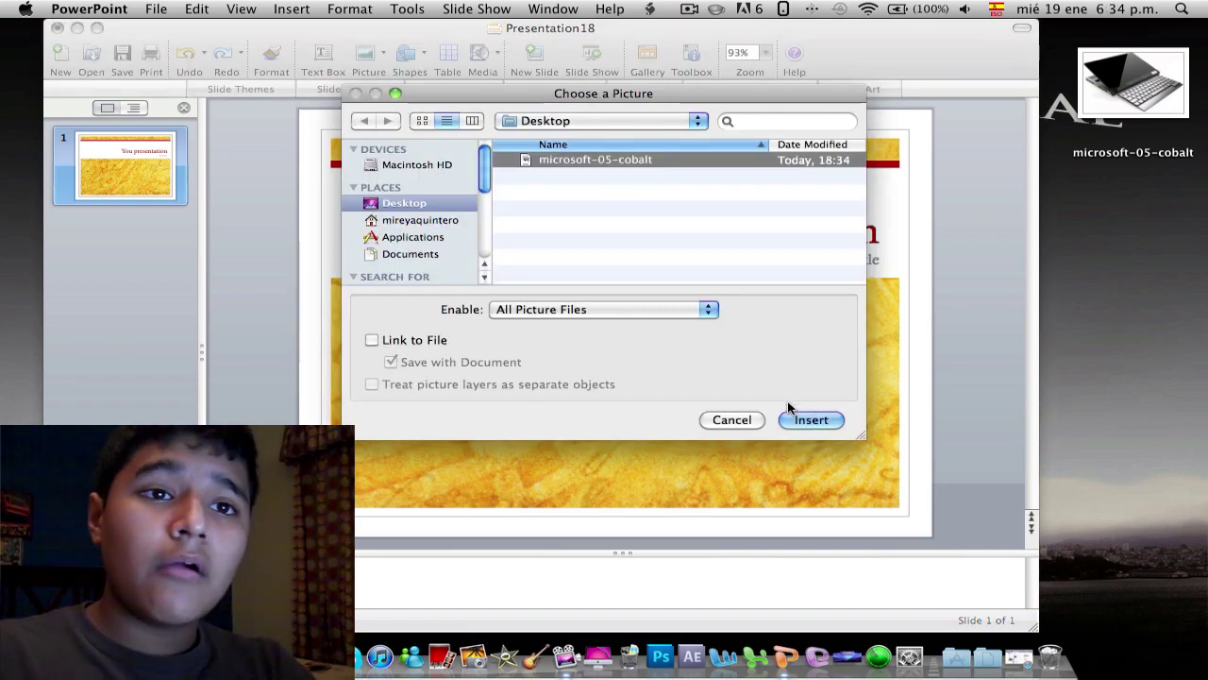
{"action": "left_click", "coordinate": [814, 420]}
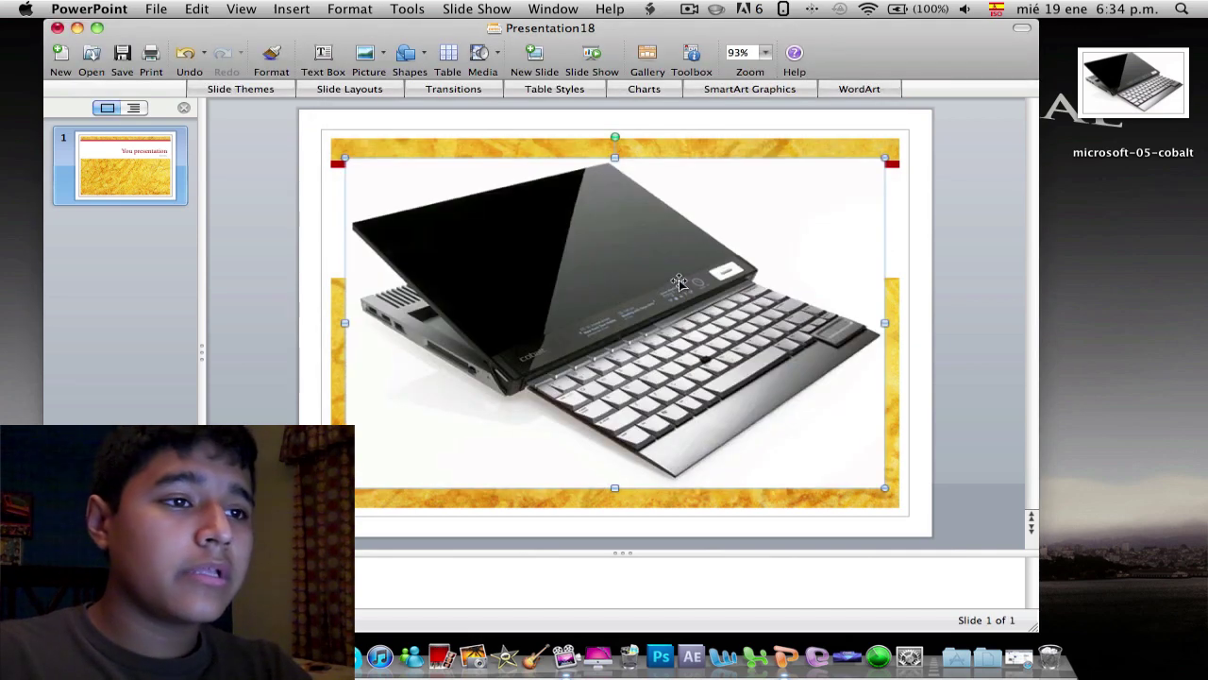
{"action": "left_click_drag", "start_coordinate": [660, 323], "coordinate": [669, 325]}
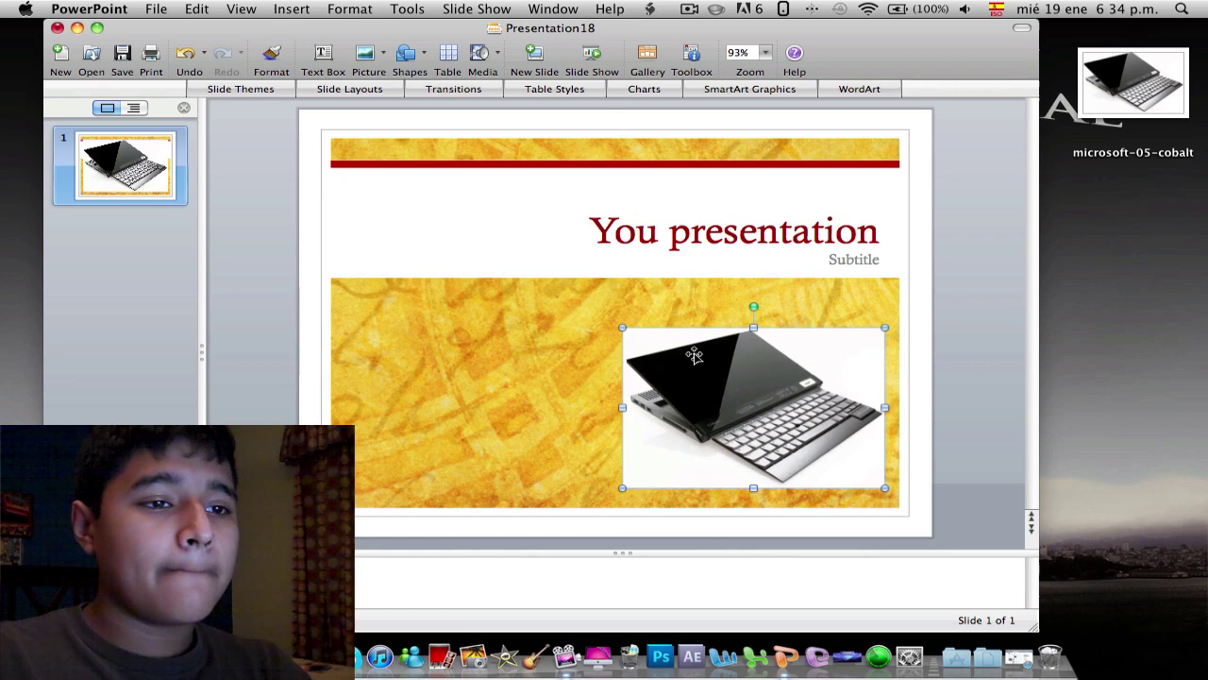
{"action": "left_click_drag", "start_coordinate": [827, 384], "coordinate": [683, 374]}
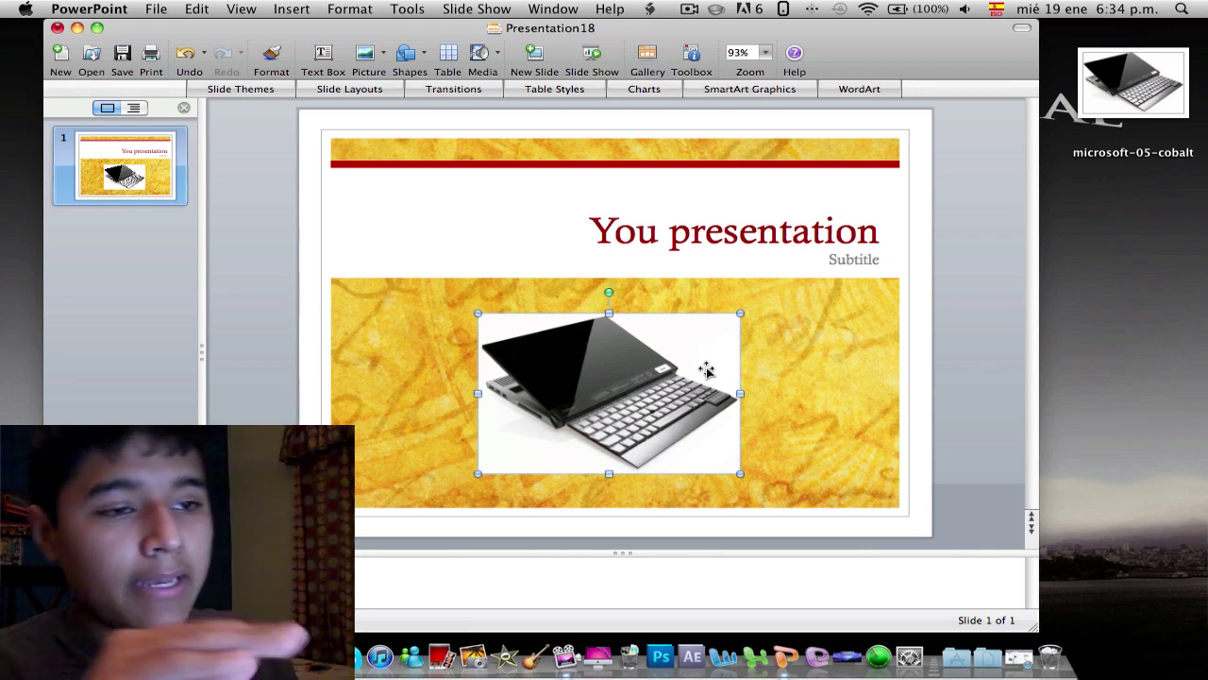
Open the Formatting Palette's Picture section and its image Effects browser.
{"action": "left_click", "coordinate": [692, 59]}
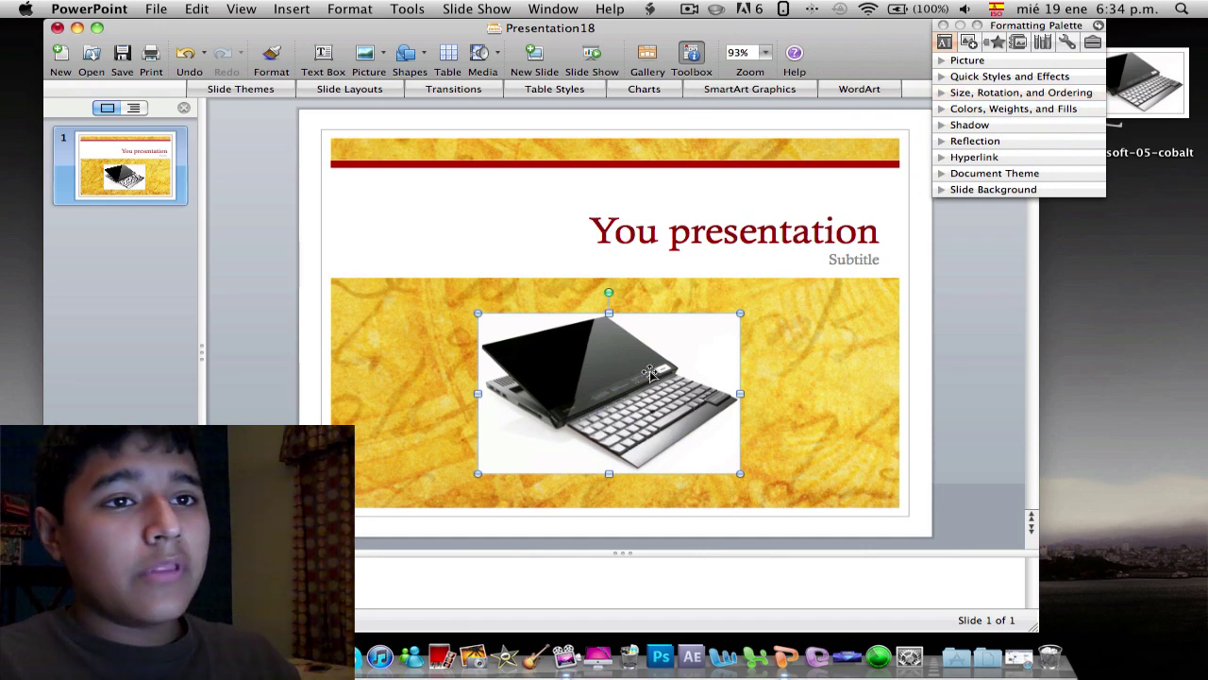
{"action": "left_click", "coordinate": [967, 60]}
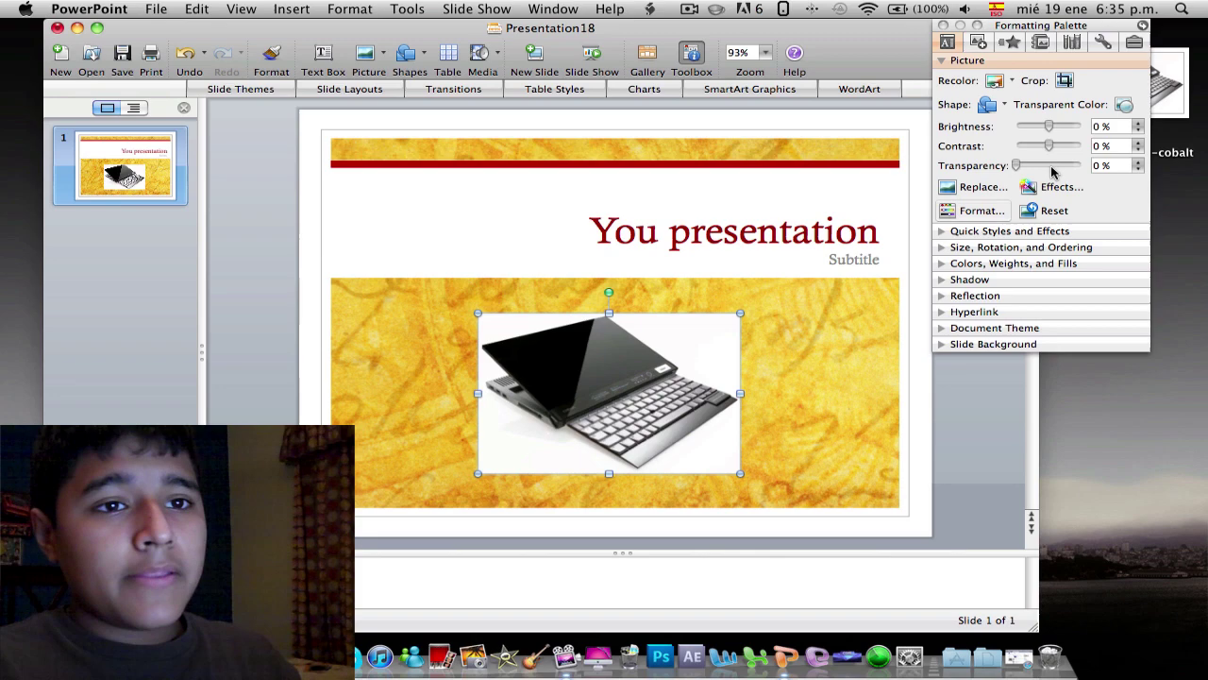
{"action": "left_click", "coordinate": [1030, 186]}
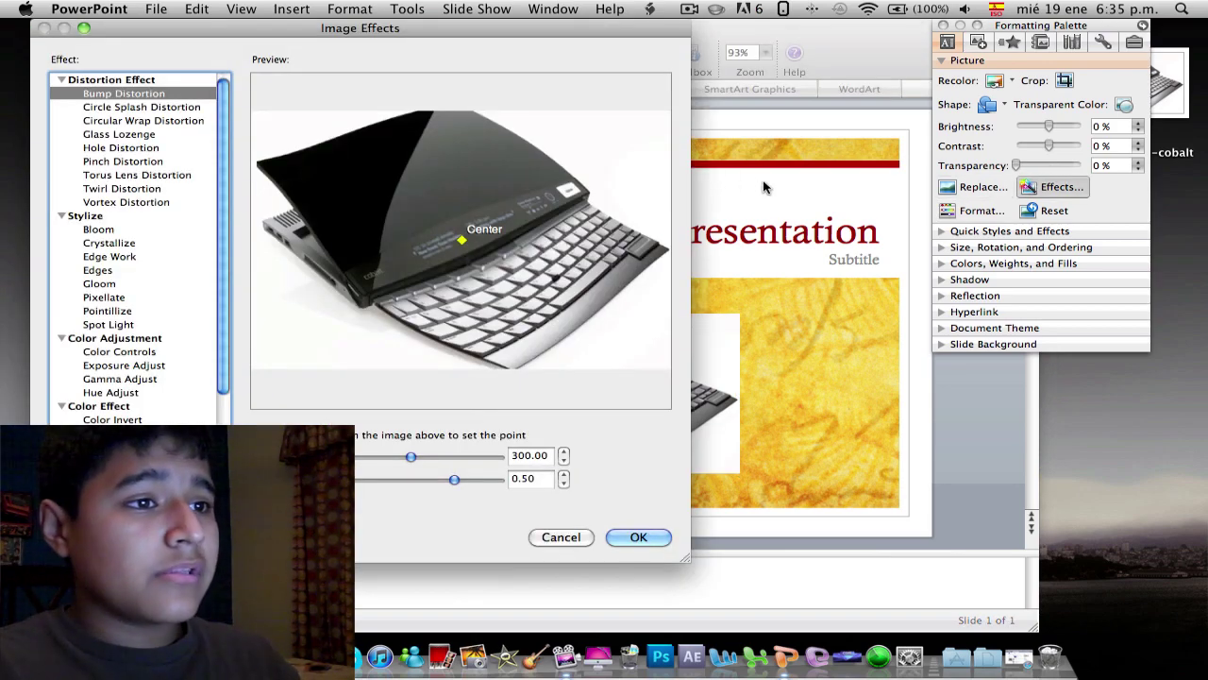
Preview the Distortion effects from Circle Splash to Vortex, then cancel without applying any.
{"action": "left_click", "coordinate": [130, 109]}
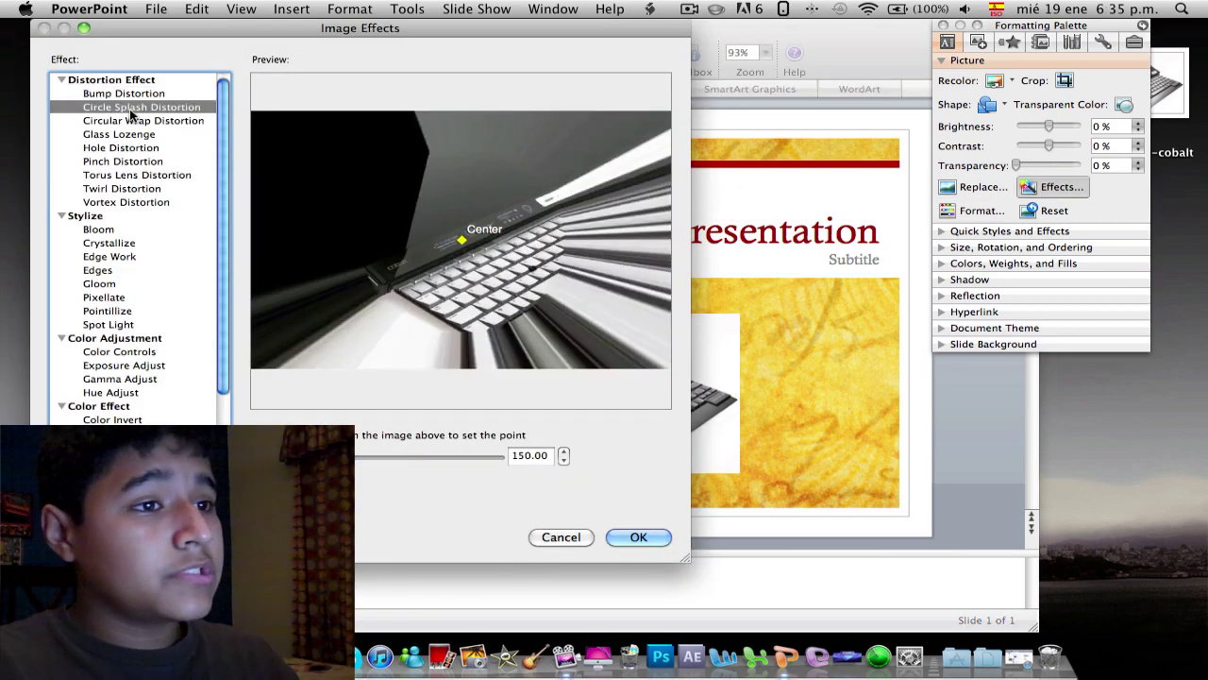
{"action": "left_click", "coordinate": [130, 120]}
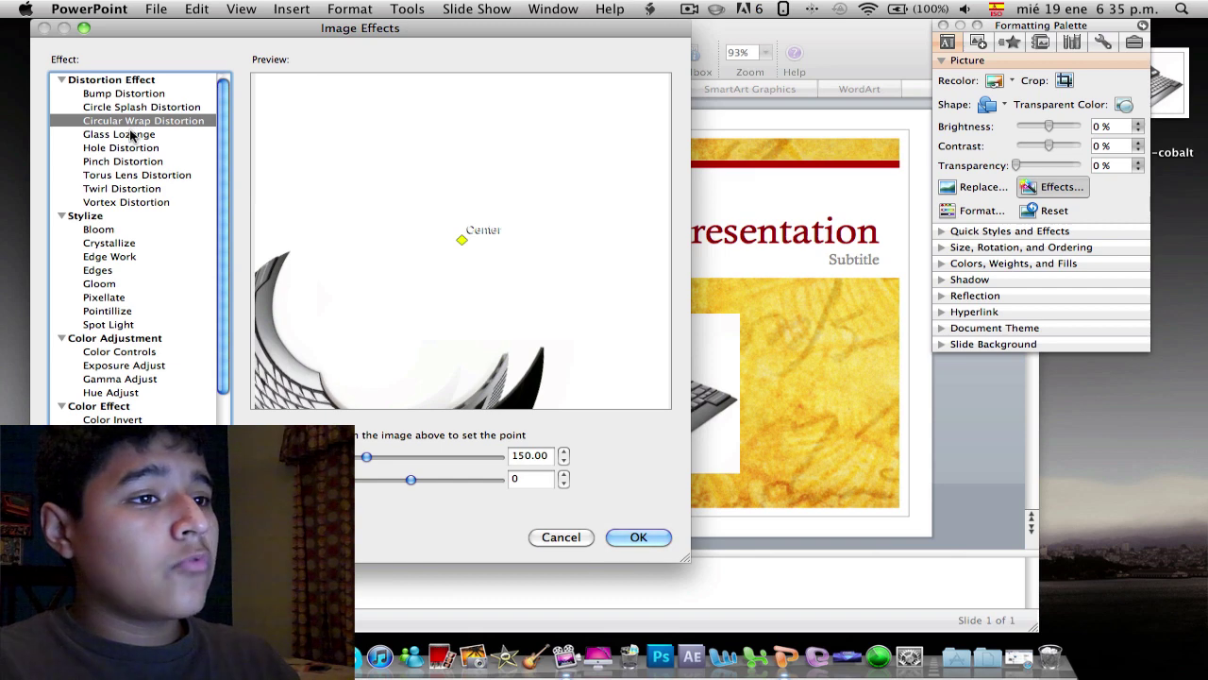
{"action": "left_click", "coordinate": [131, 135]}
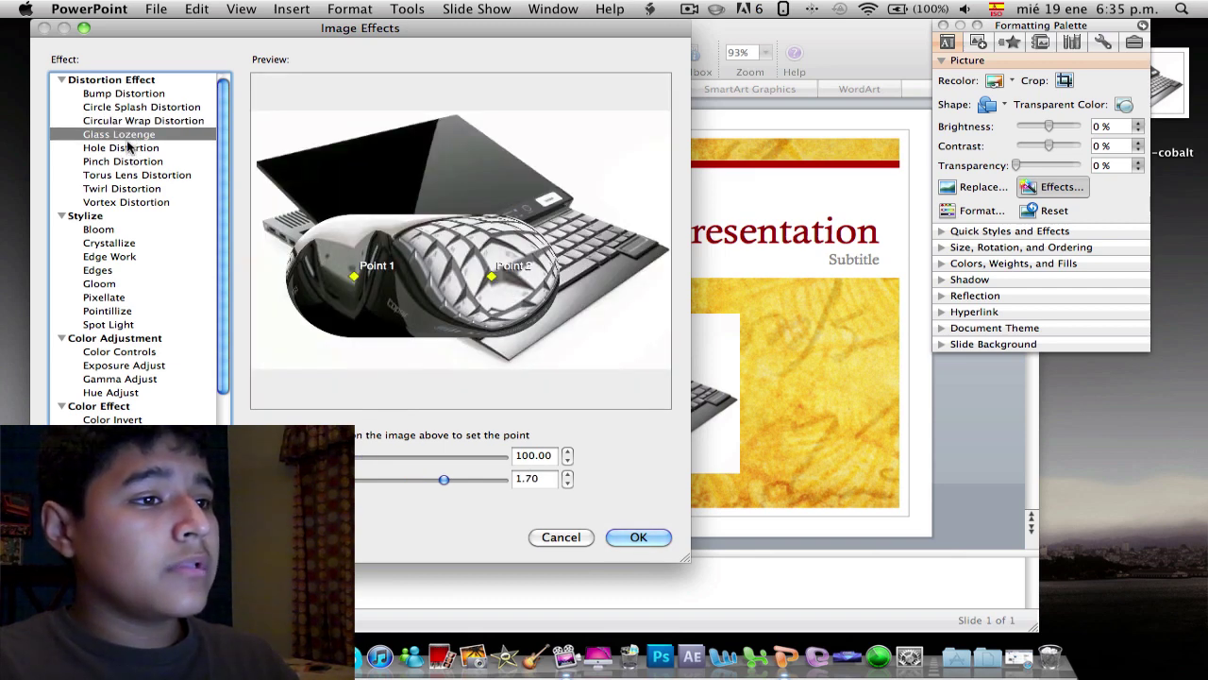
{"action": "left_click", "coordinate": [131, 151]}
{"action": "left_click", "coordinate": [123, 161]}
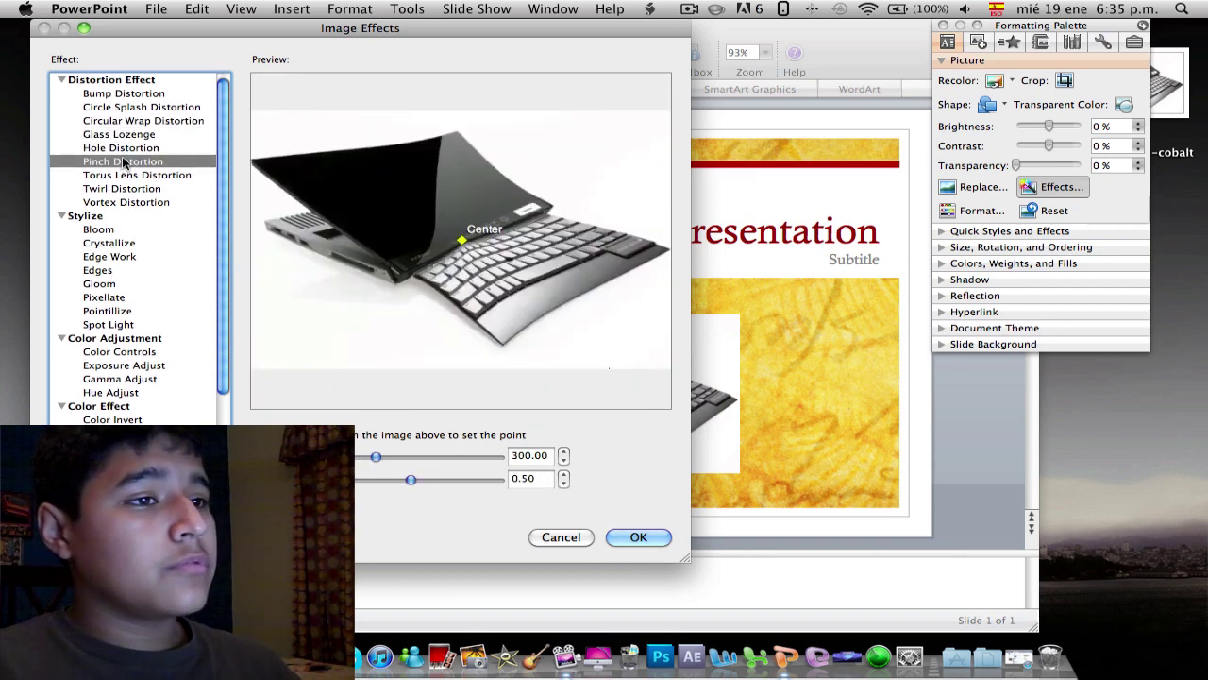
{"action": "left_click", "coordinate": [131, 176]}
{"action": "left_click", "coordinate": [129, 190]}
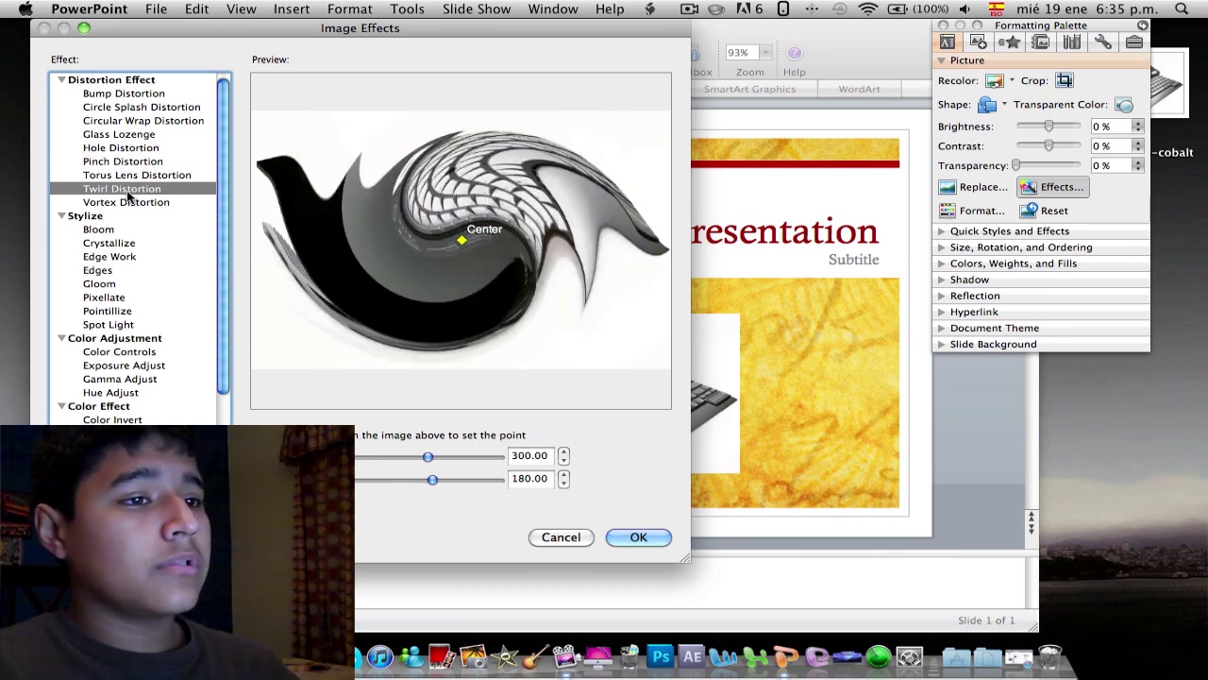
{"action": "left_click", "coordinate": [129, 202]}
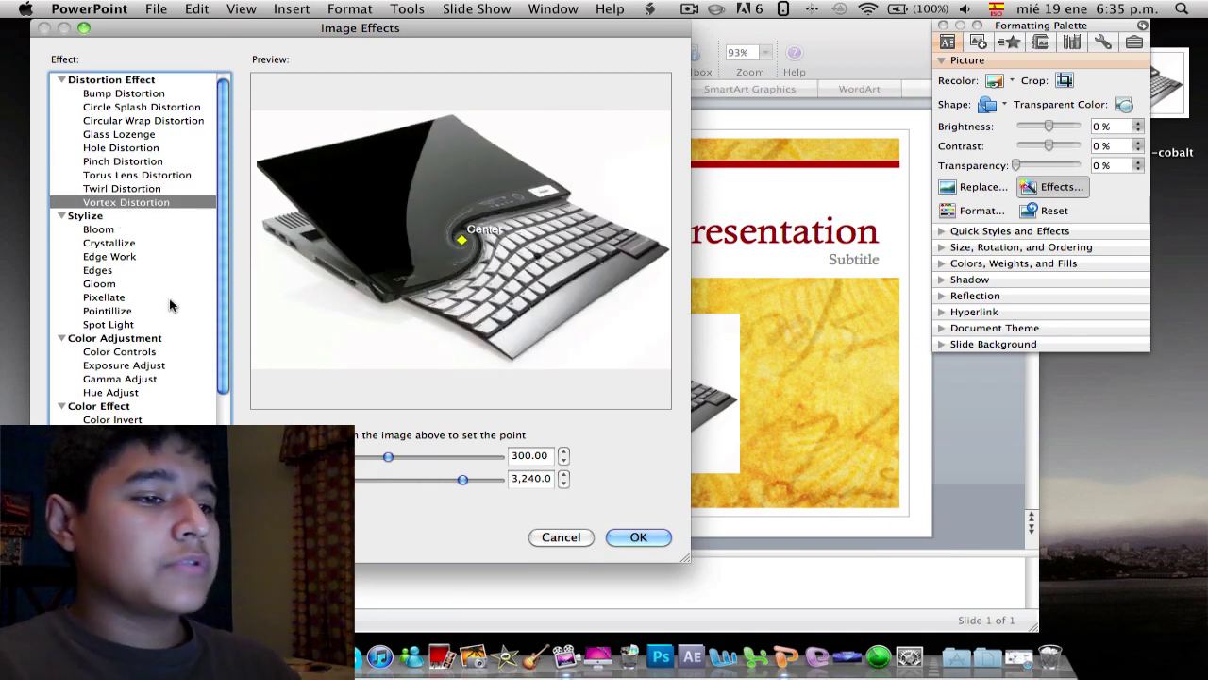
{"action": "left_click", "coordinate": [566, 536]}
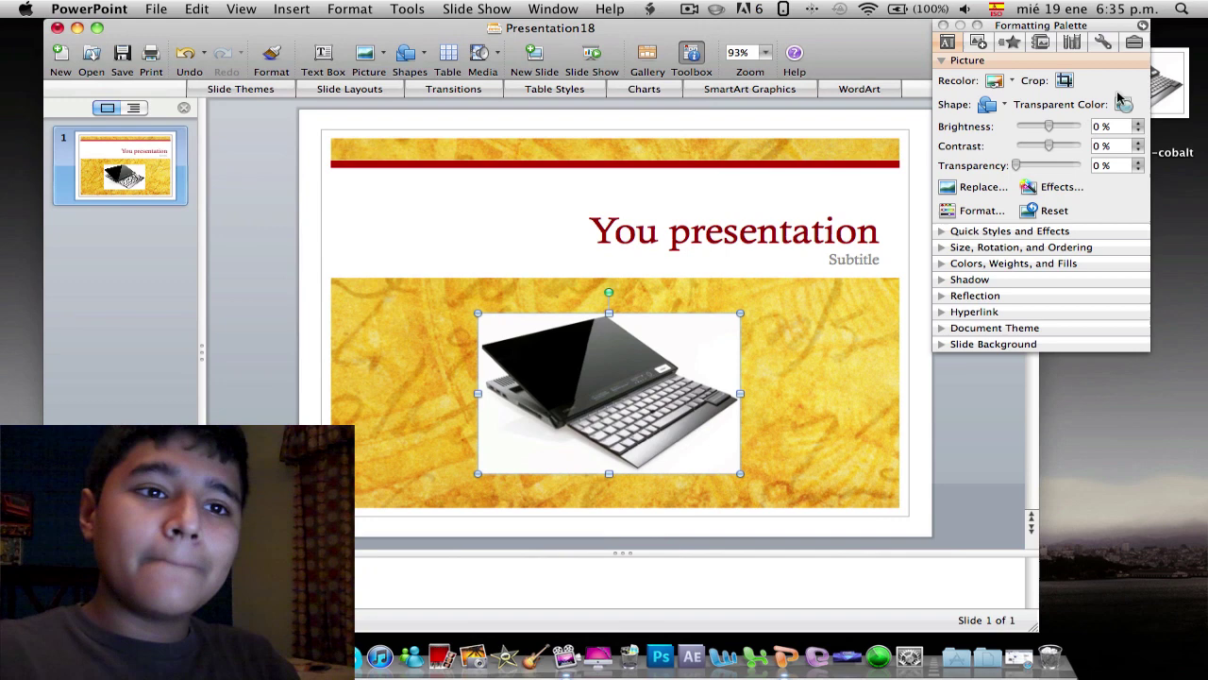
Collapse the palette's picture, size and fill sections so only headings show.
{"action": "left_click", "coordinate": [943, 60]}
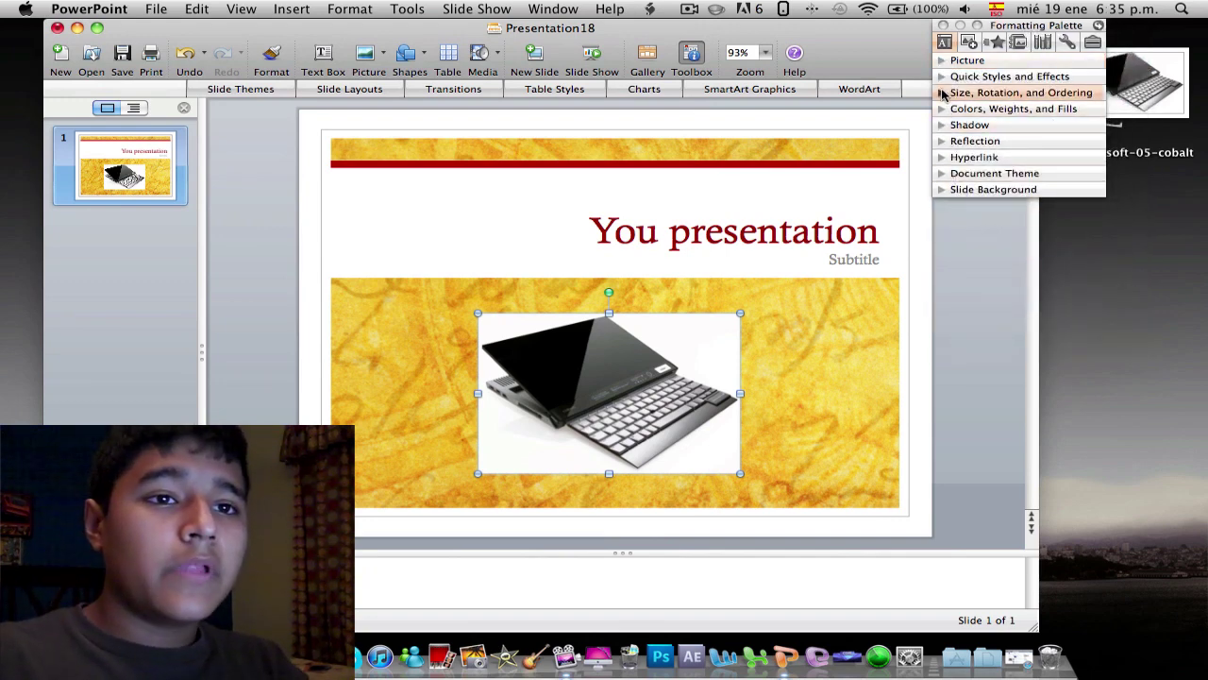
{"action": "left_click", "coordinate": [942, 93]}
{"action": "left_click", "coordinate": [942, 92]}
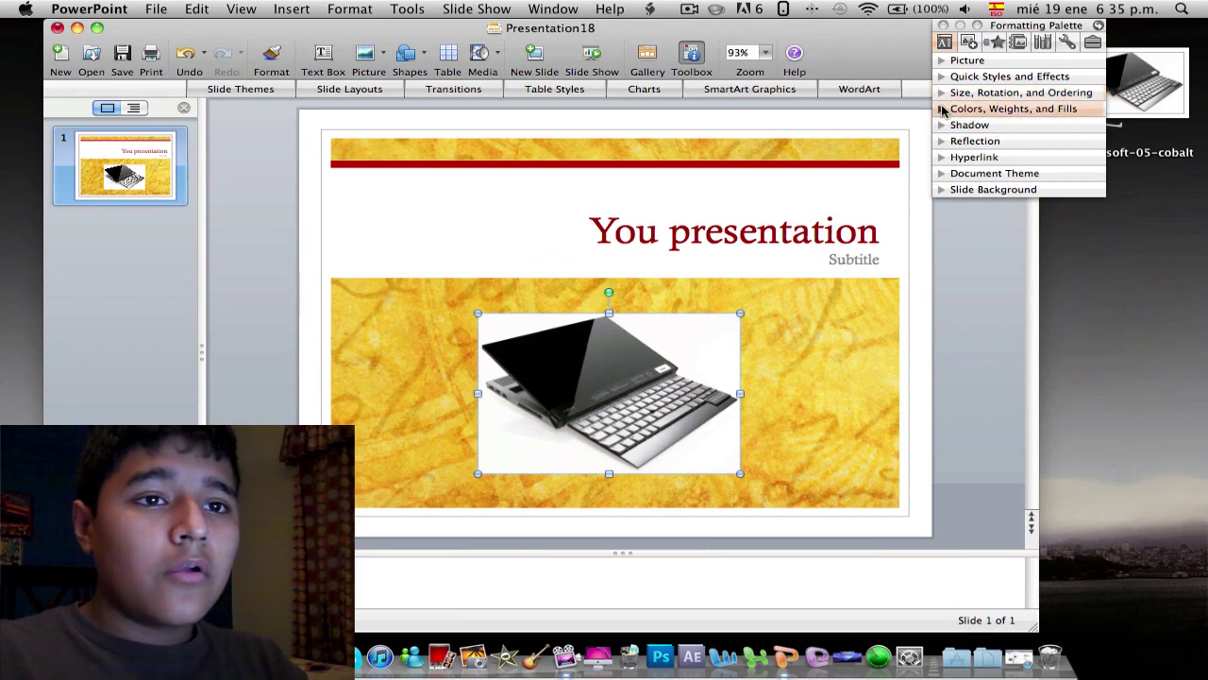
{"action": "left_click", "coordinate": [941, 109]}
{"action": "left_click", "coordinate": [942, 109]}
Add a Rise Up entrance animation to the laptop picture via Custom Animation, then close the palette.
{"action": "left_click", "coordinate": [968, 42]}
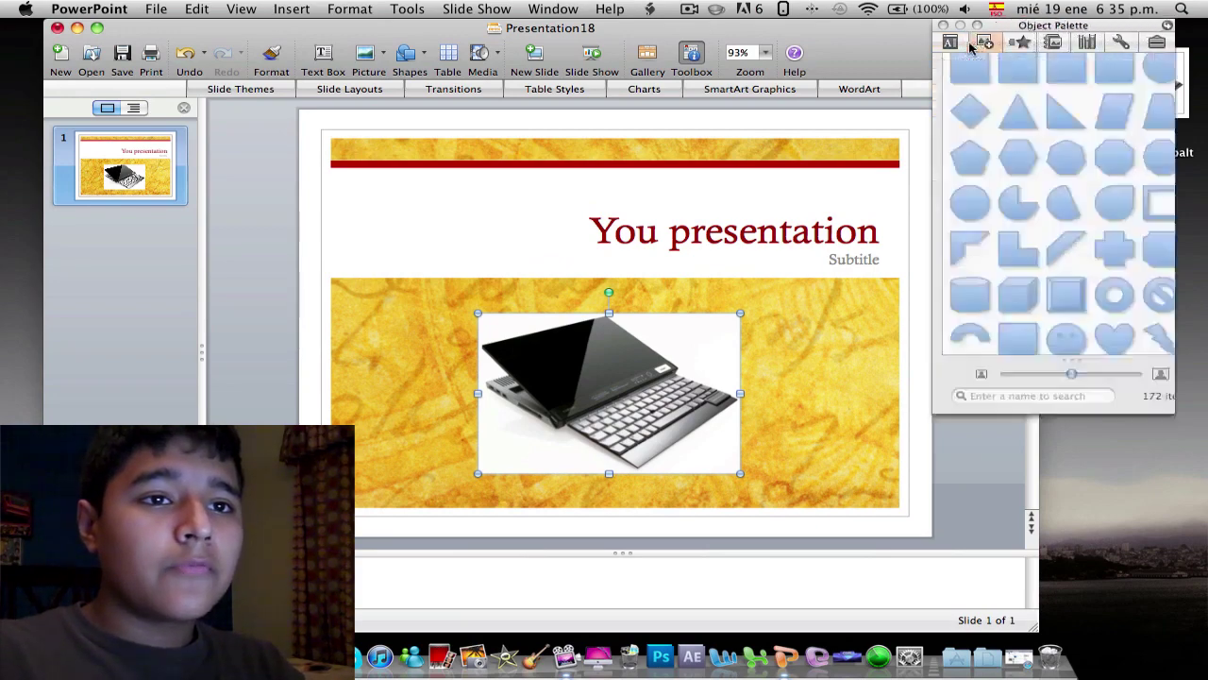
{"action": "left_click", "coordinate": [1030, 43]}
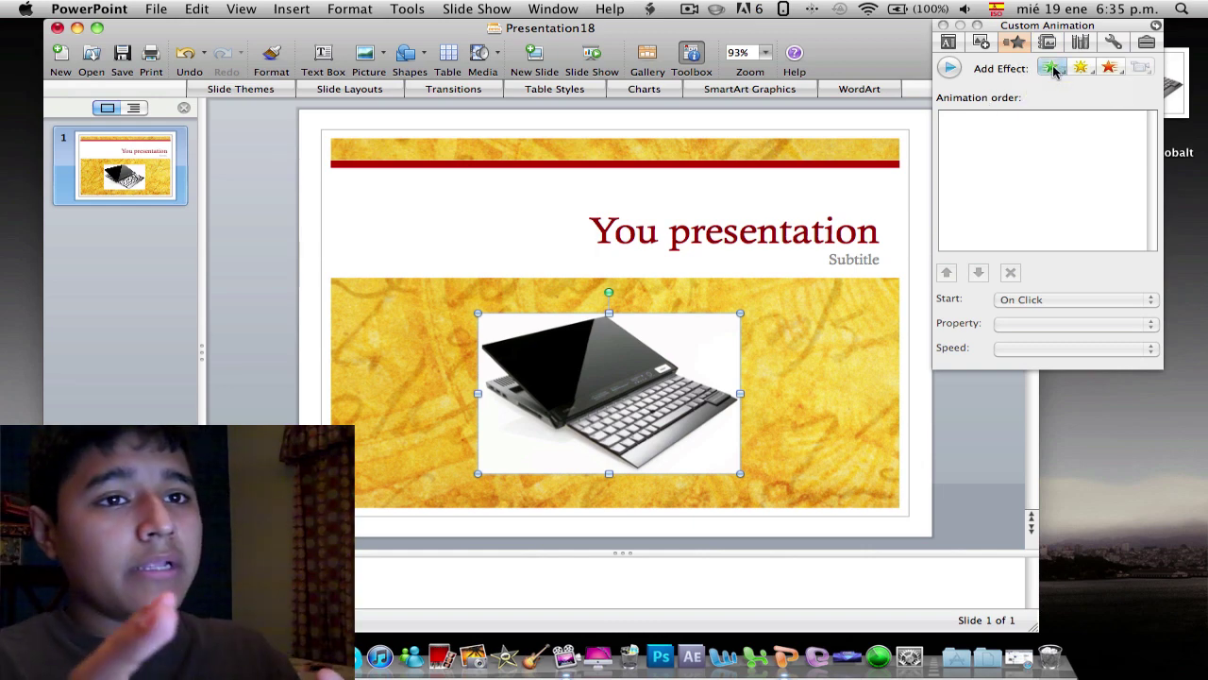
{"action": "left_click", "coordinate": [1053, 69]}
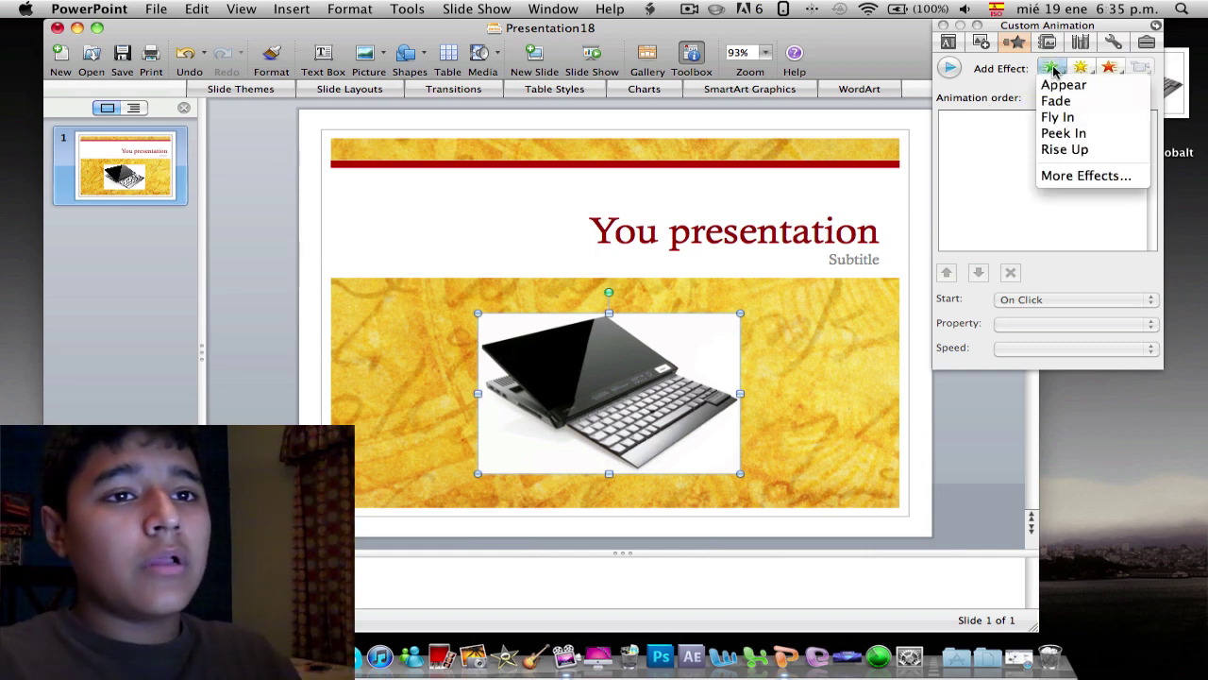
{"action": "left_click", "coordinate": [1067, 151]}
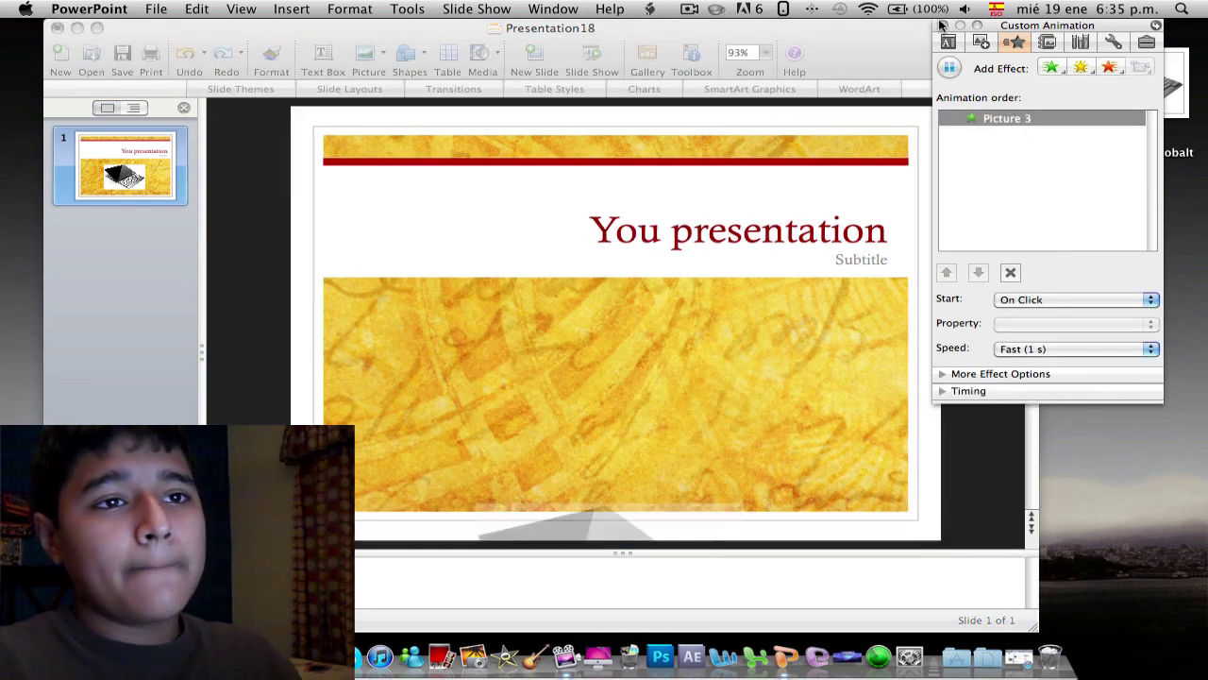
{"action": "left_click", "coordinate": [944, 27]}
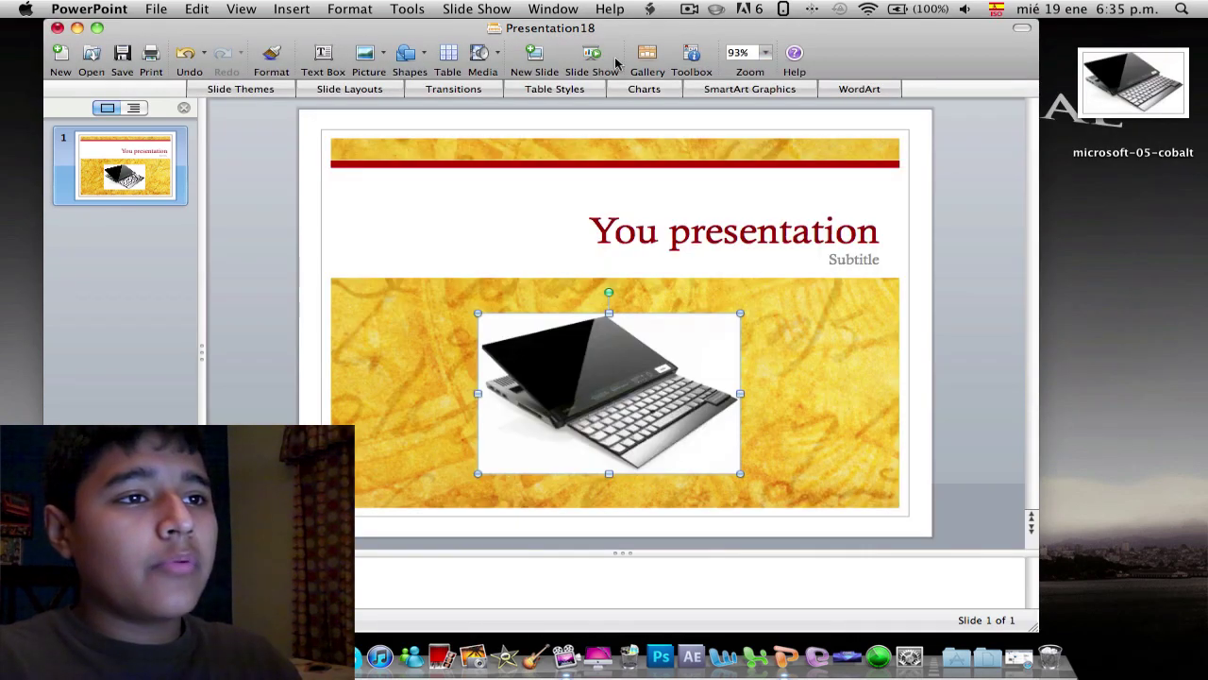
{"action": "left_click", "coordinate": [591, 59]}
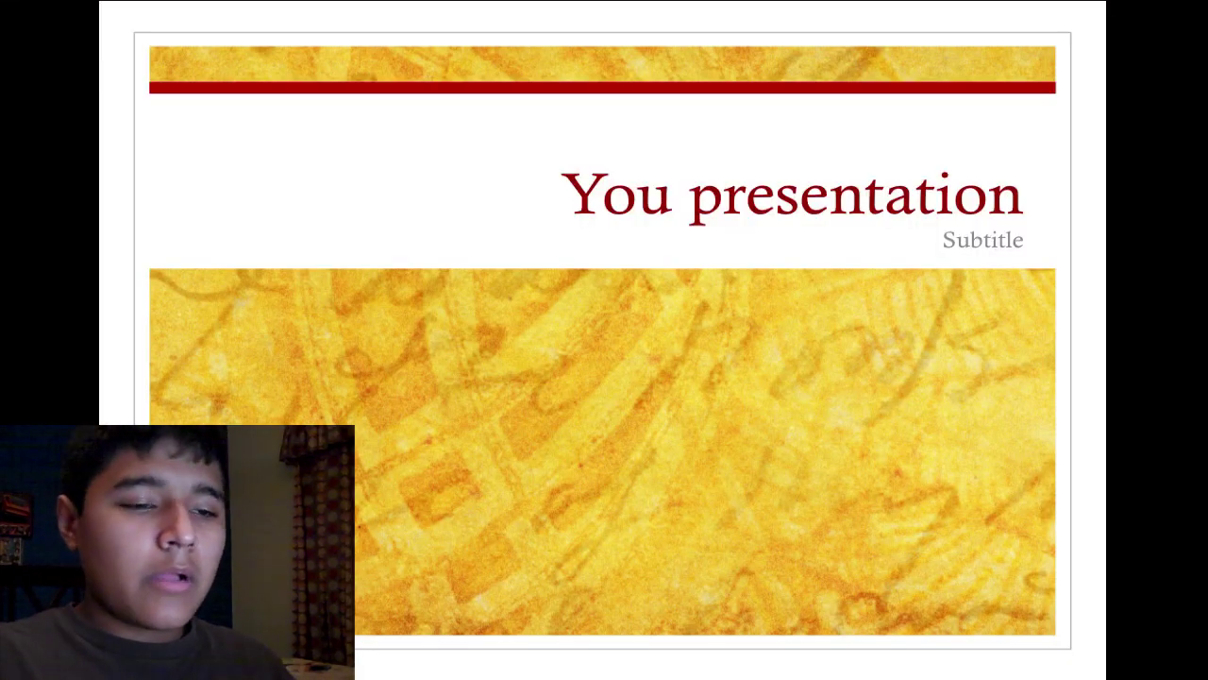
{"action": "key", "text": "space"}
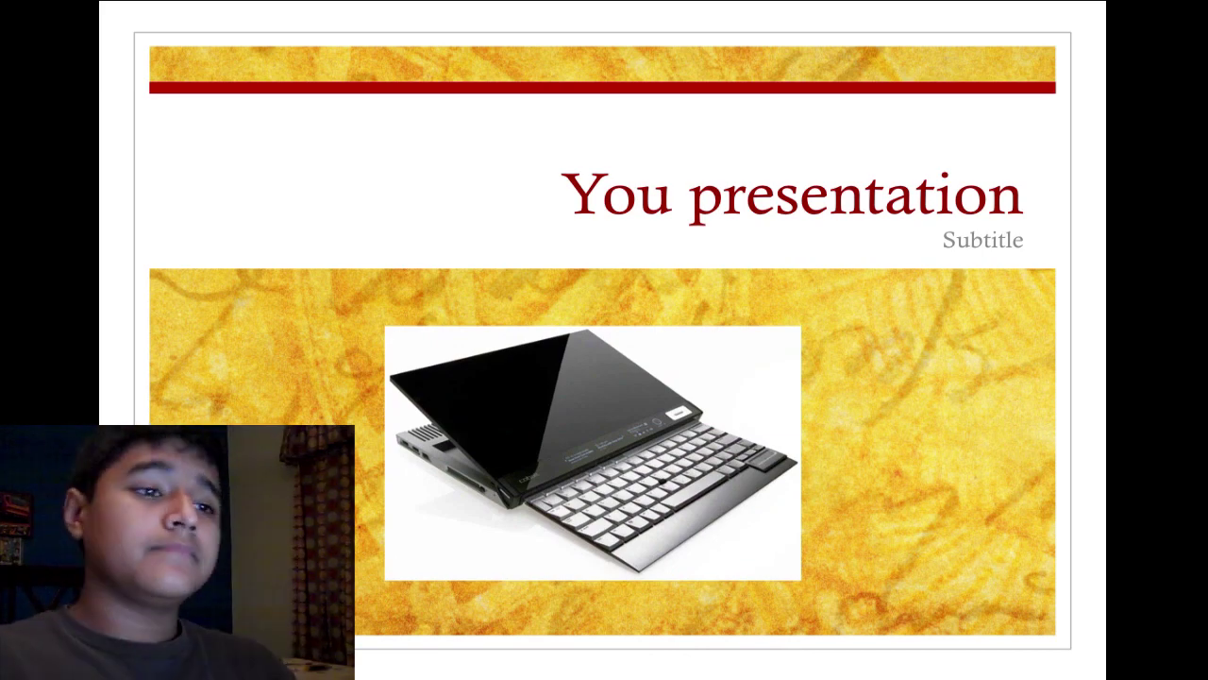
{"action": "key", "text": "Escape"}
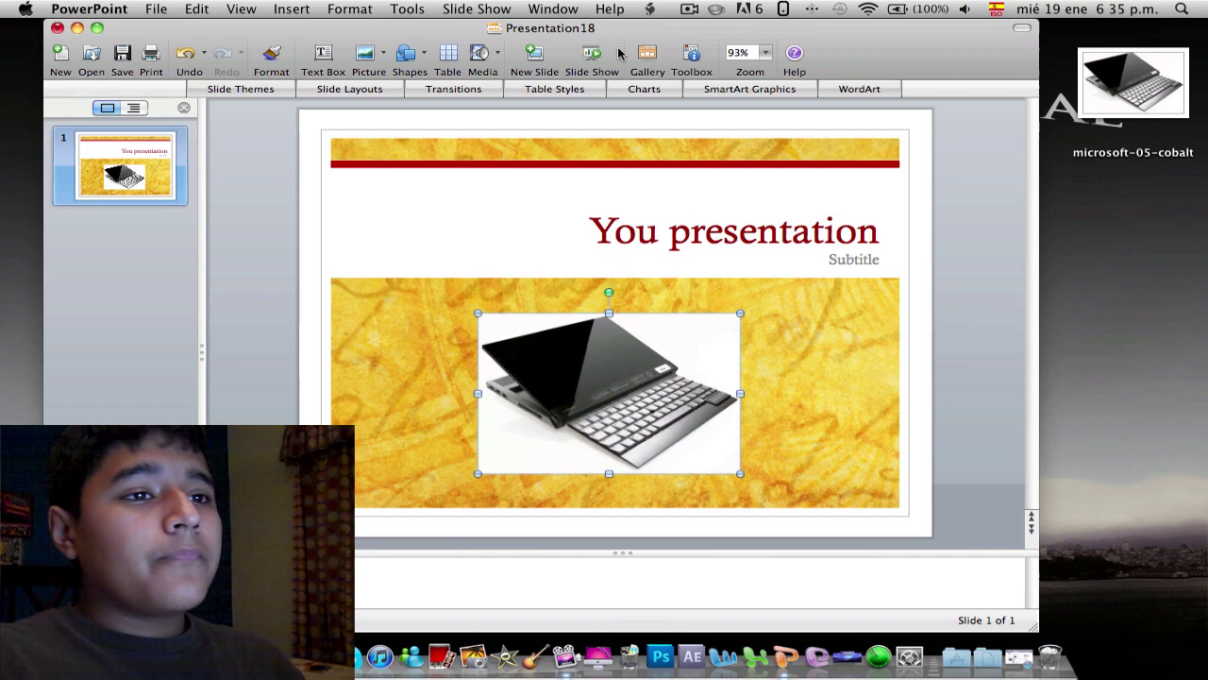
Review Format Picture leaving crop, brightness and contrast at zero, close the palette, and show Picture insert options.
{"action": "left_click", "coordinate": [690, 57]}
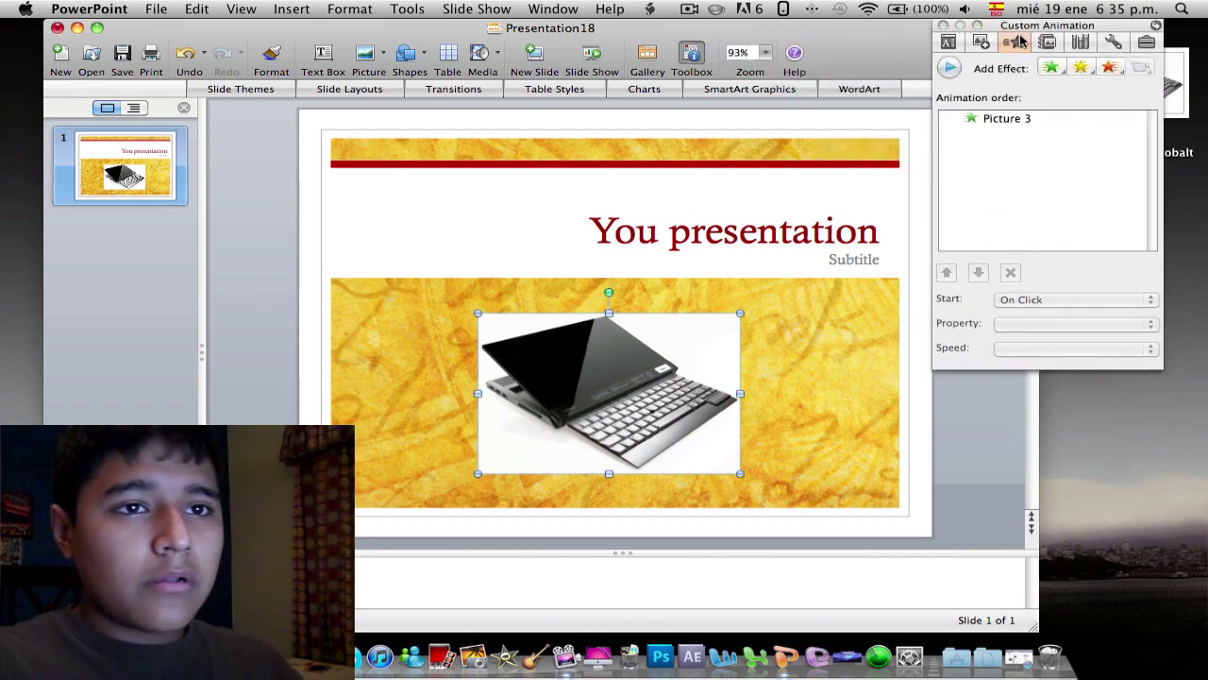
{"action": "left_click", "coordinate": [1046, 42]}
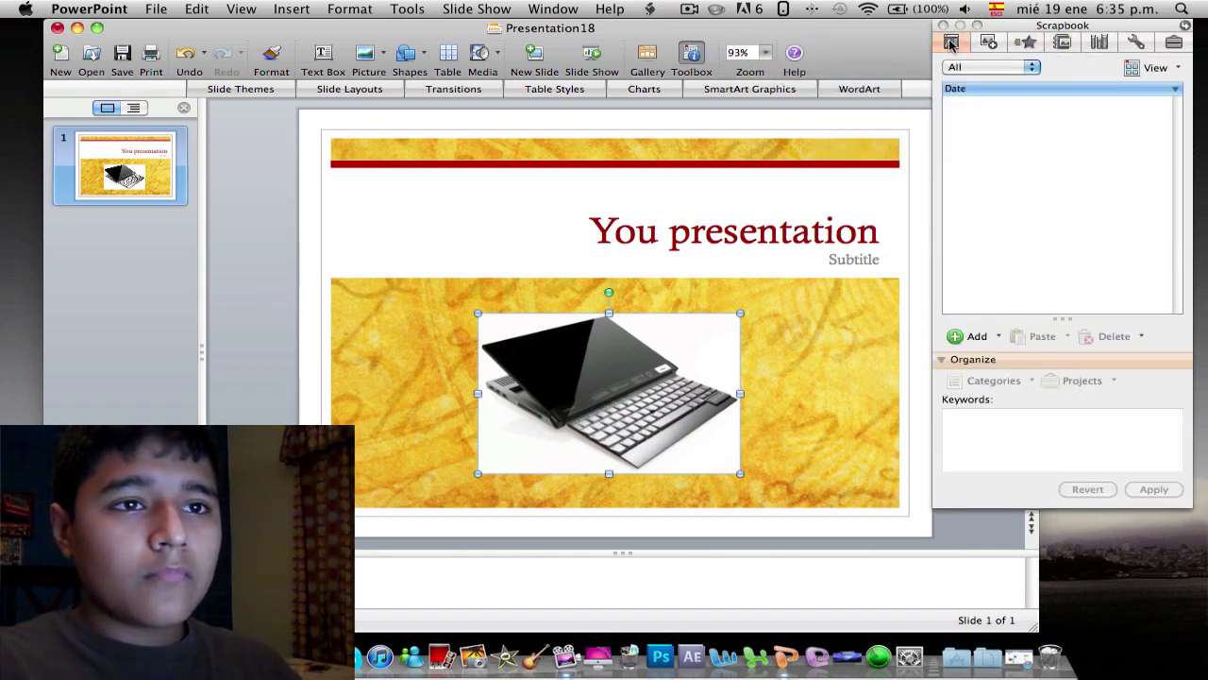
{"action": "left_click", "coordinate": [948, 42]}
{"action": "left_click", "coordinate": [958, 63]}
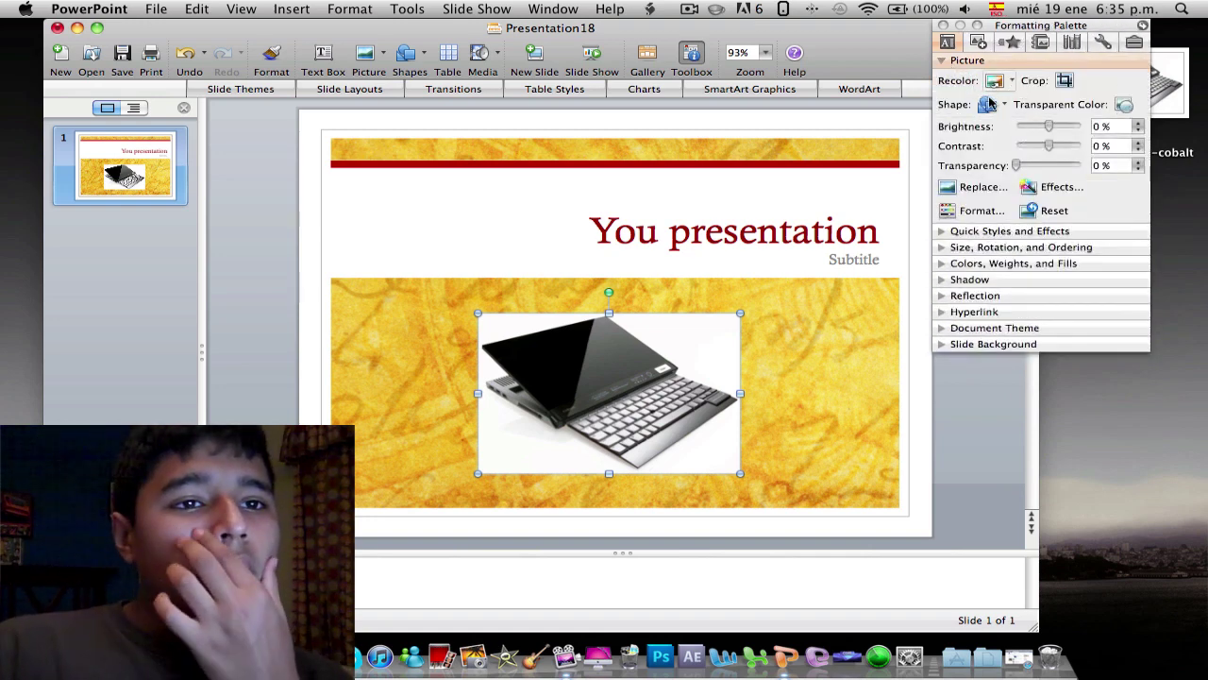
{"action": "left_click", "coordinate": [980, 211]}
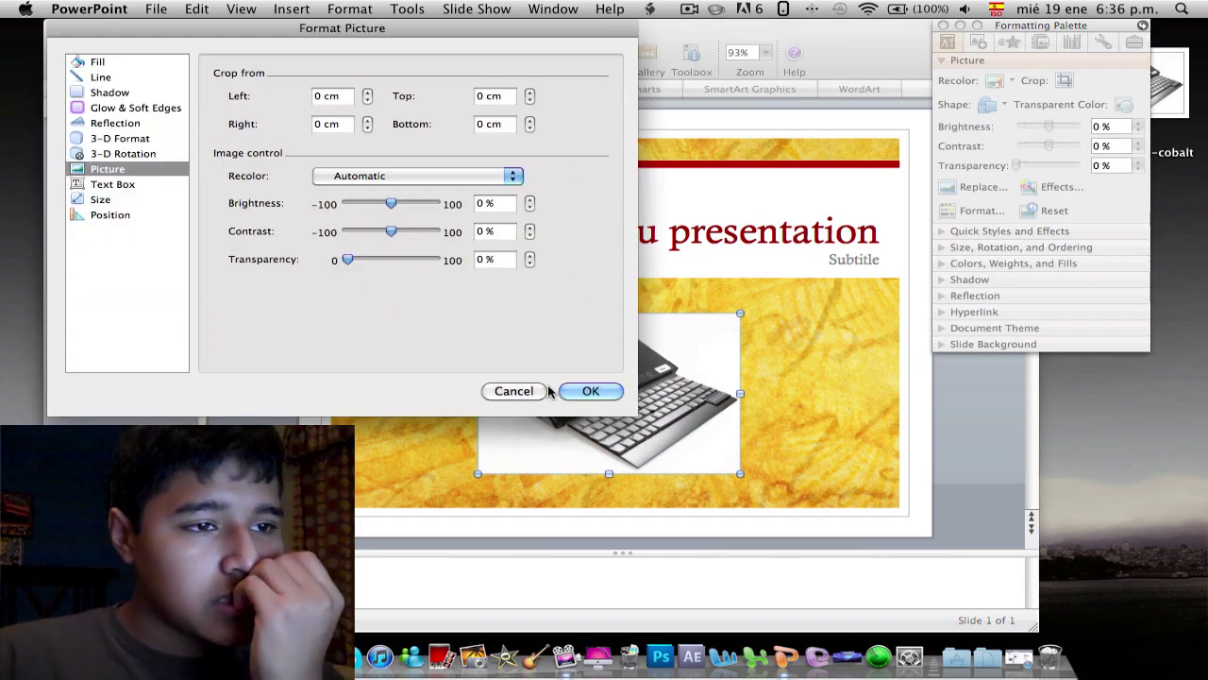
{"action": "left_click", "coordinate": [590, 391]}
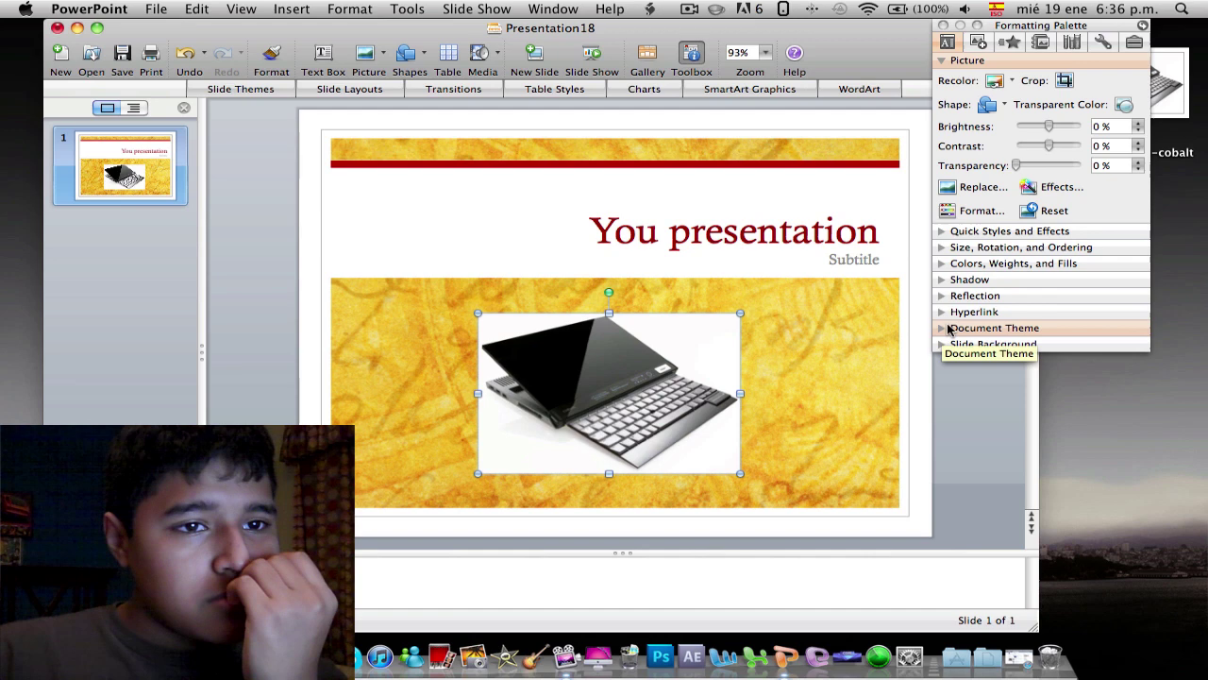
{"action": "left_click", "coordinate": [943, 27]}
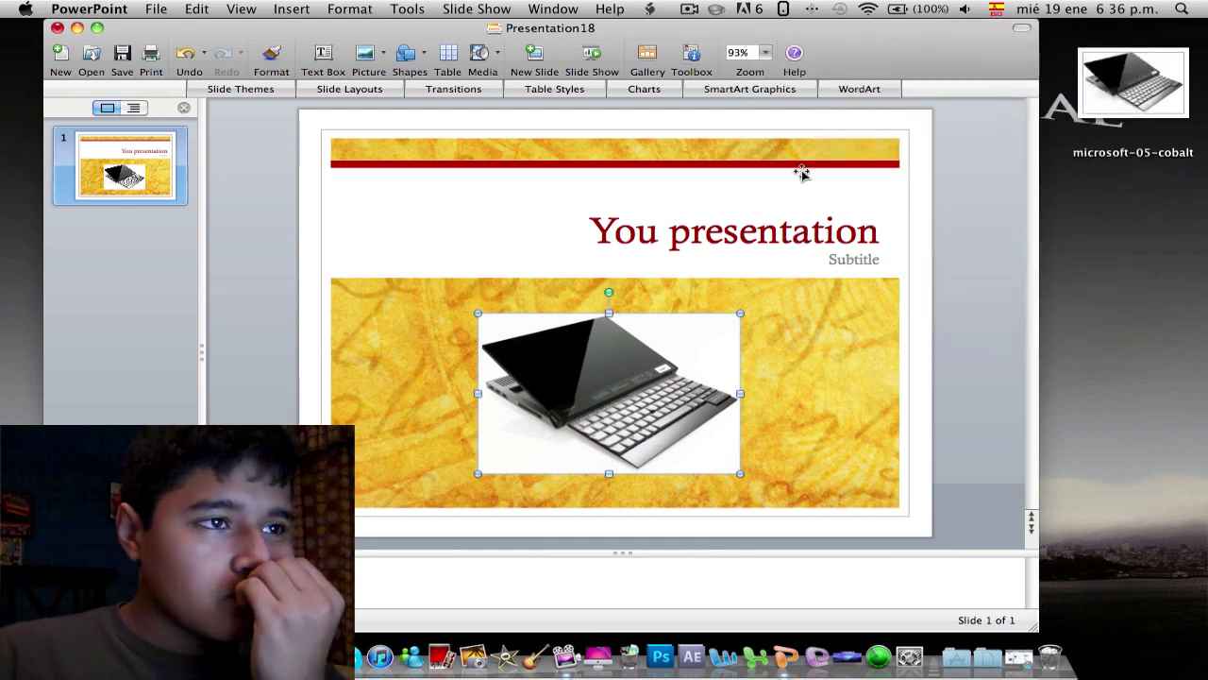
{"action": "left_click", "coordinate": [361, 57]}
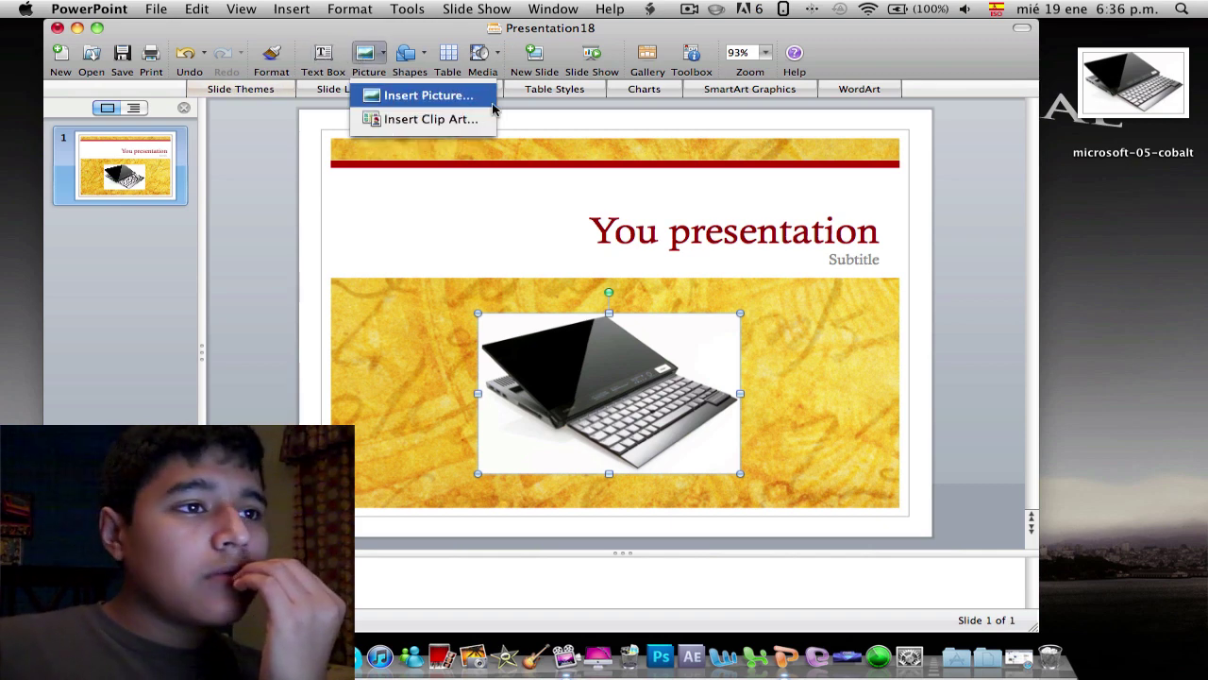
Try soft-edged and tilted quick styles, then settle on the rounded white-frame style for the laptop picture.
{"action": "left_click", "coordinate": [361, 59]}
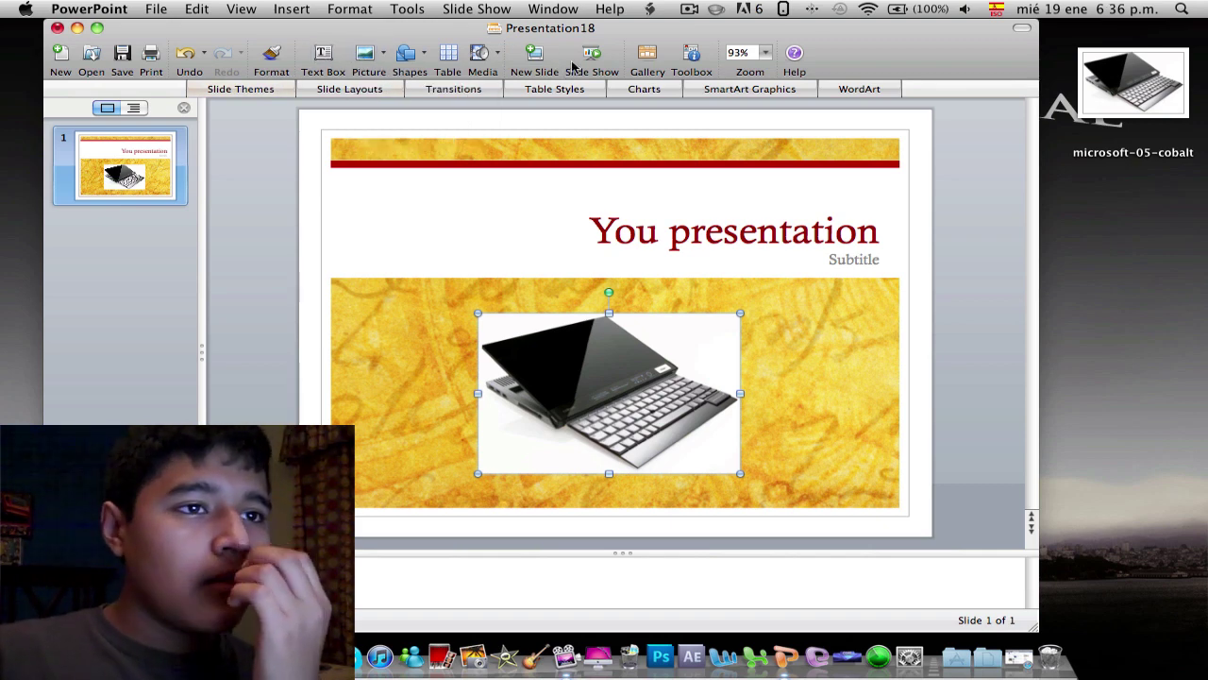
{"action": "left_click", "coordinate": [692, 54]}
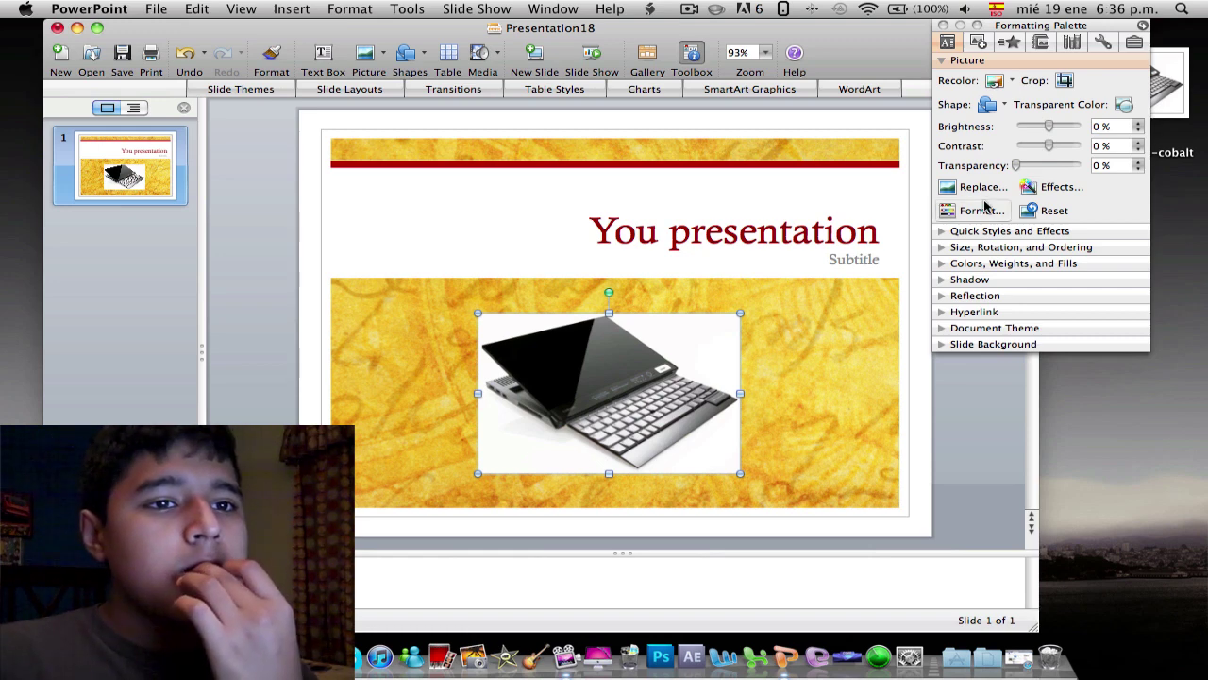
{"action": "left_click", "coordinate": [942, 232]}
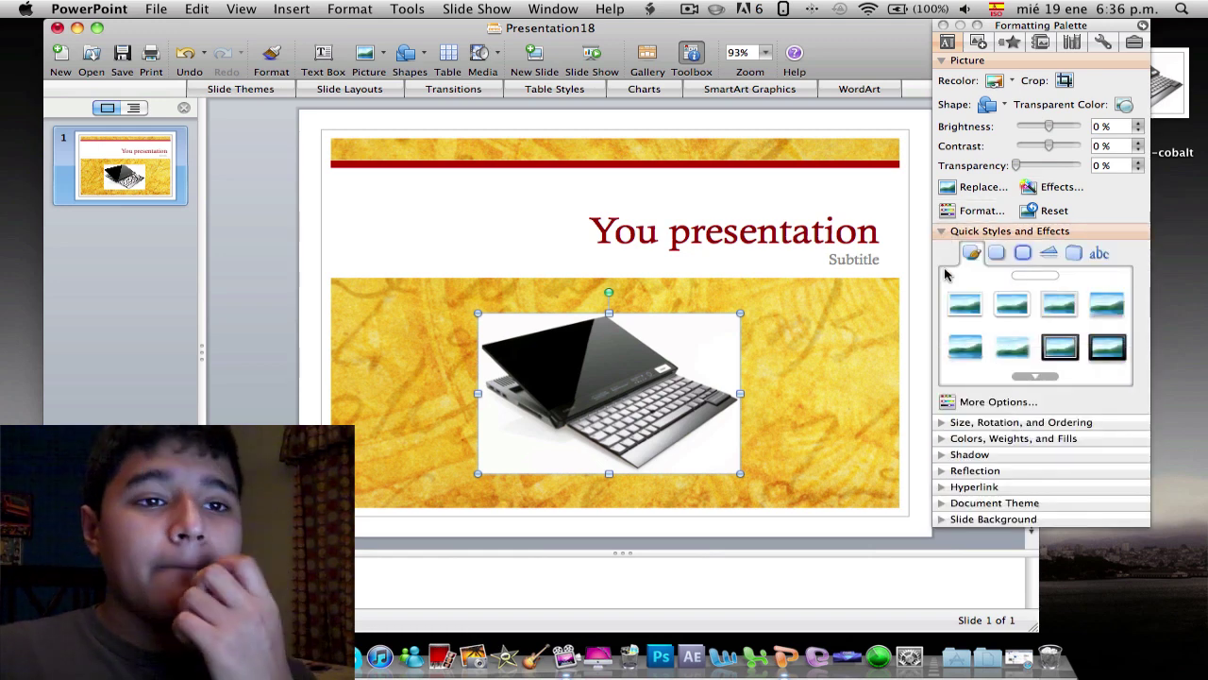
{"action": "left_click", "coordinate": [944, 63]}
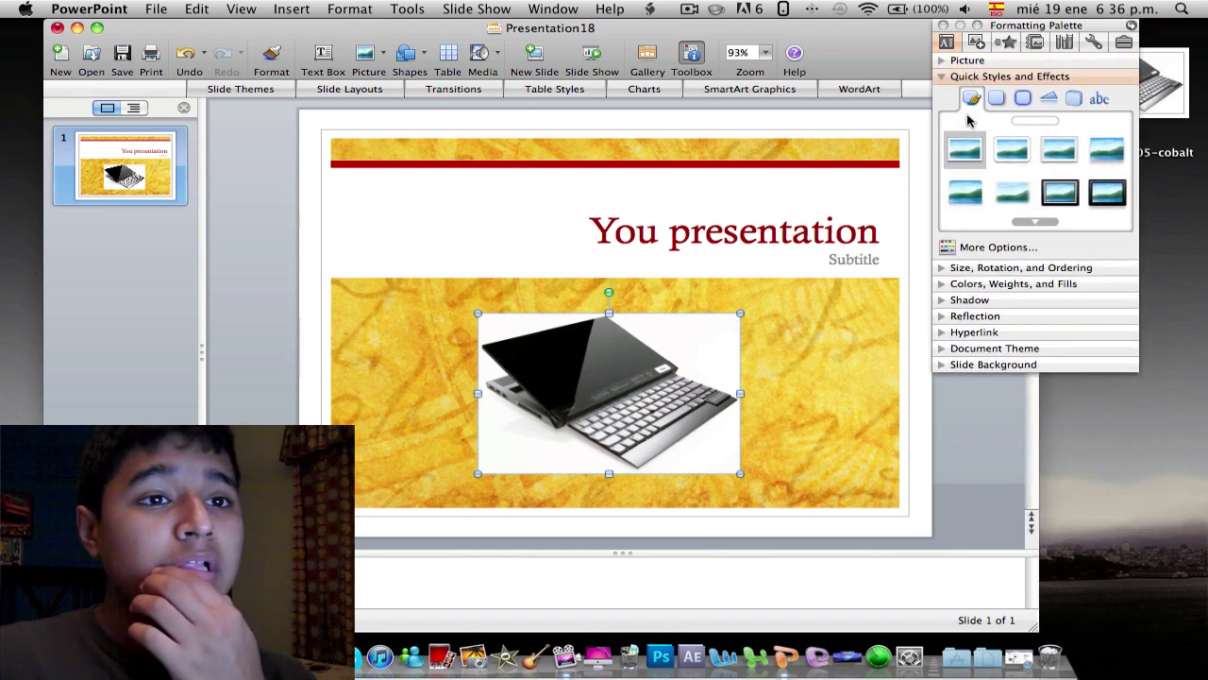
{"action": "left_click", "coordinate": [1041, 222]}
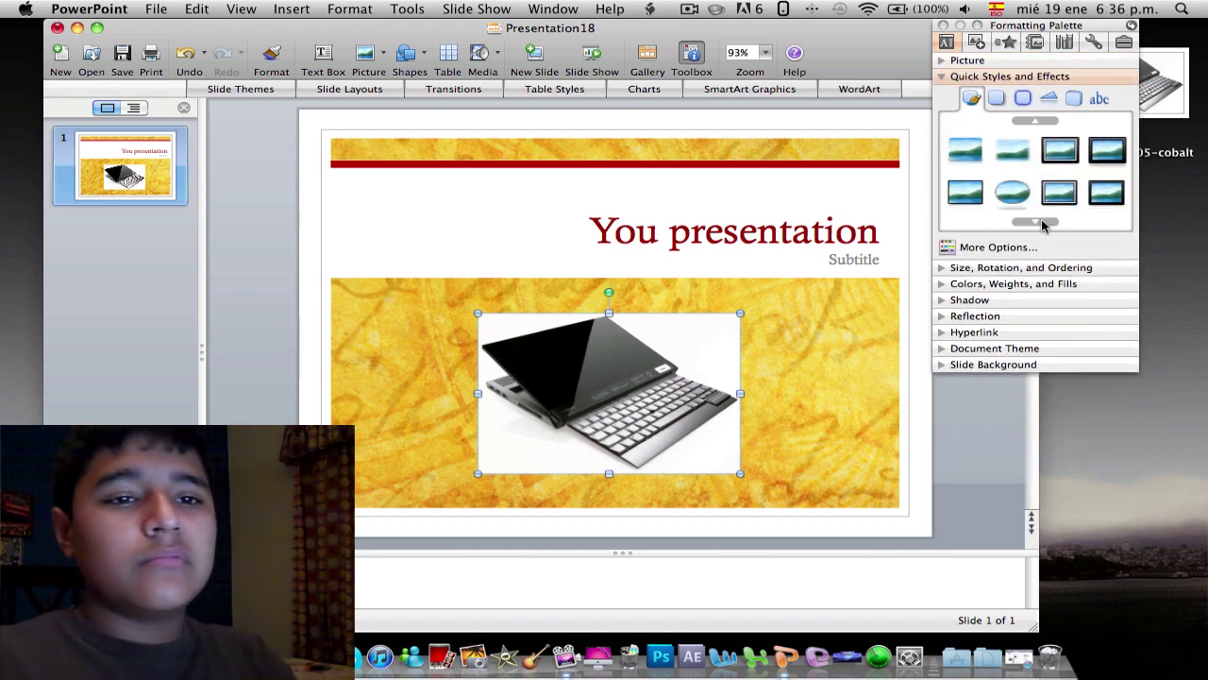
{"action": "left_click", "coordinate": [1013, 153]}
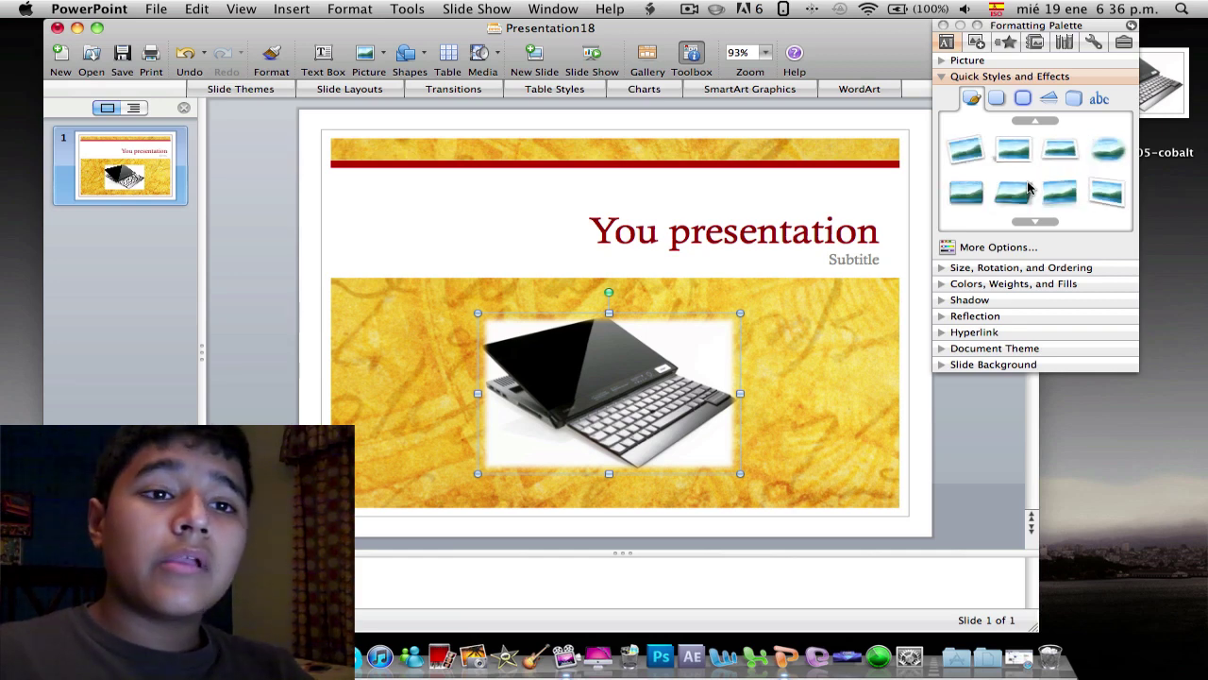
{"action": "left_click", "coordinate": [1070, 190]}
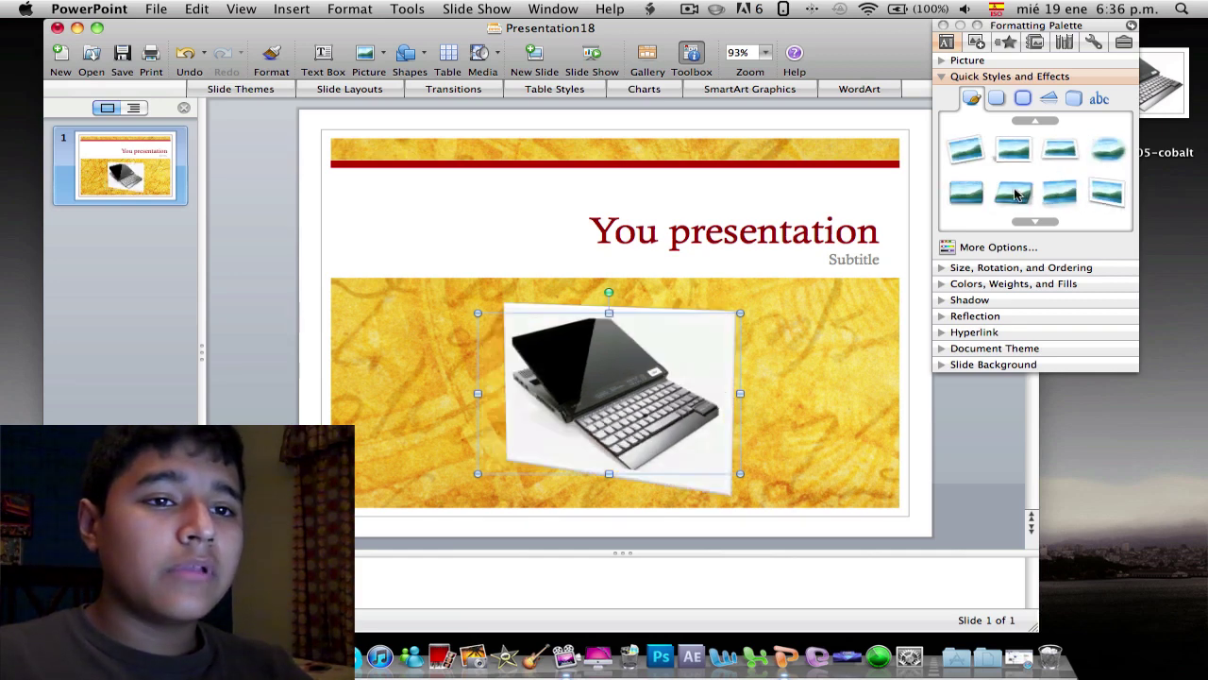
{"action": "left_click", "coordinate": [1013, 193]}
{"action": "left_click", "coordinate": [980, 193]}
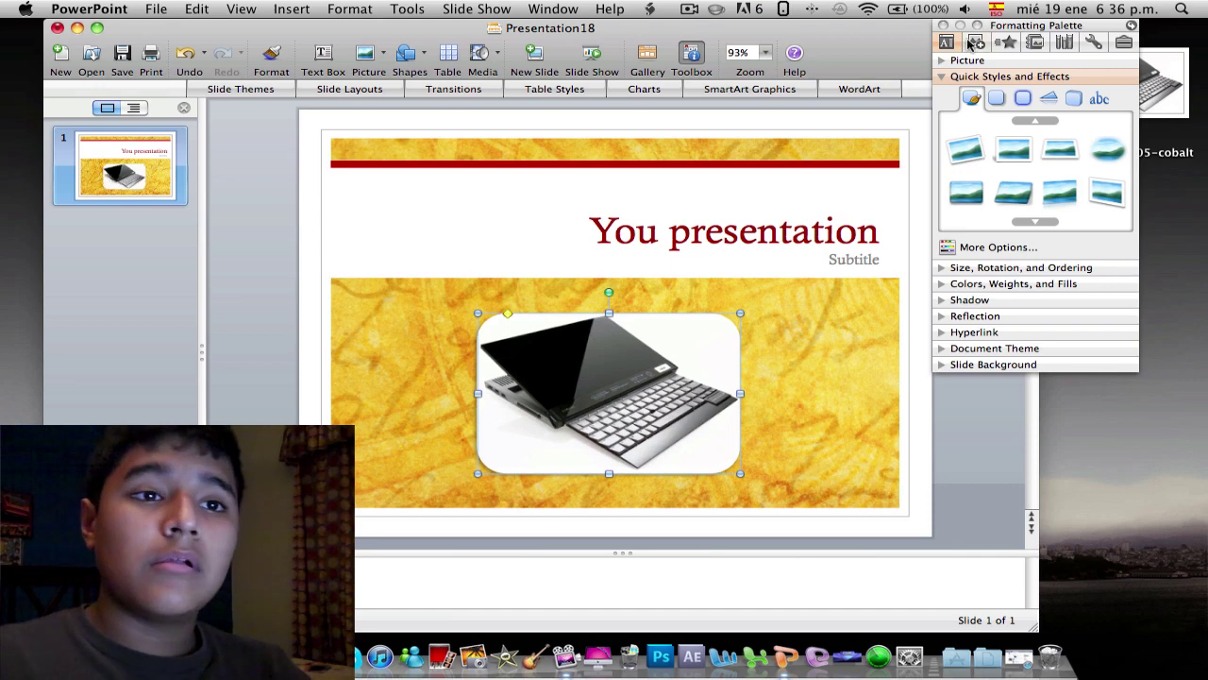
{"action": "left_click", "coordinate": [944, 77]}
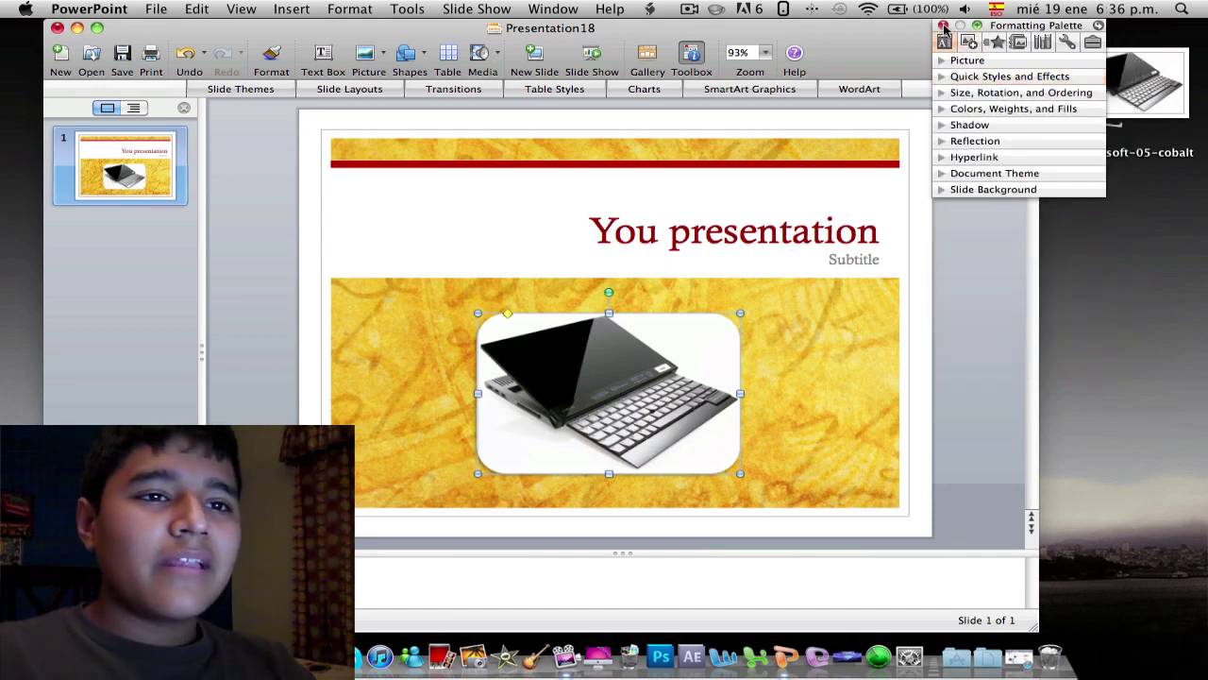
{"action": "left_click", "coordinate": [944, 26]}
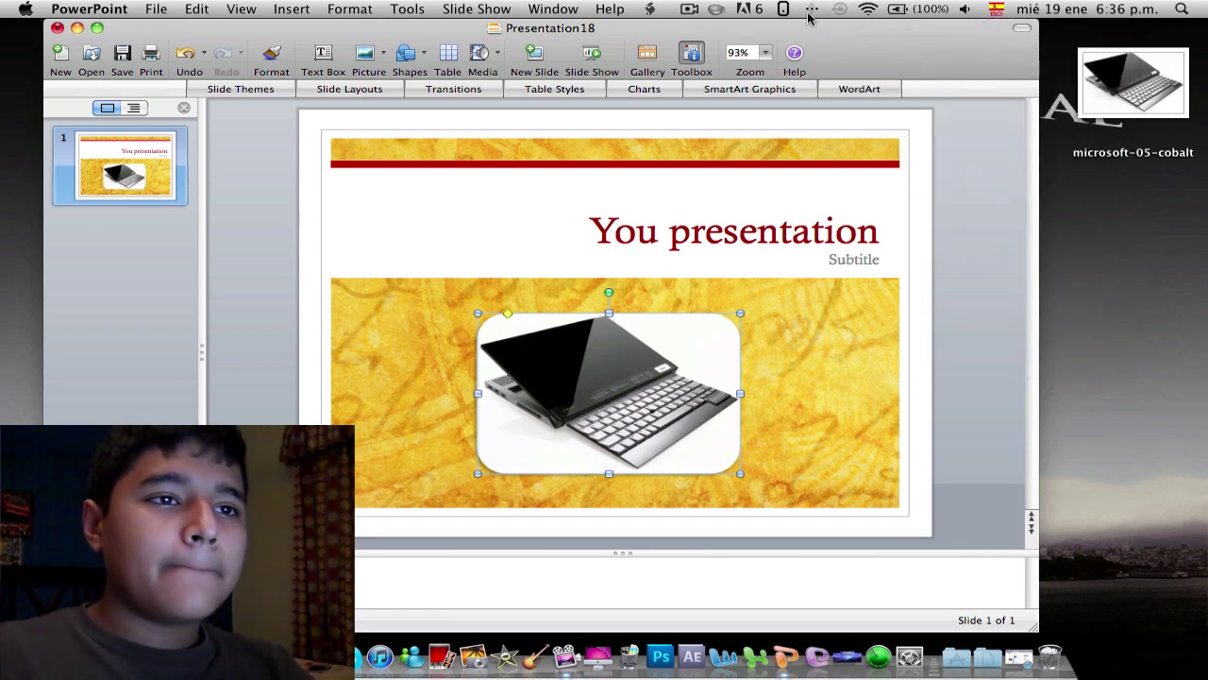
{"action": "left_click", "coordinate": [689, 10]}
{"action": "left_click", "coordinate": [745, 130]}
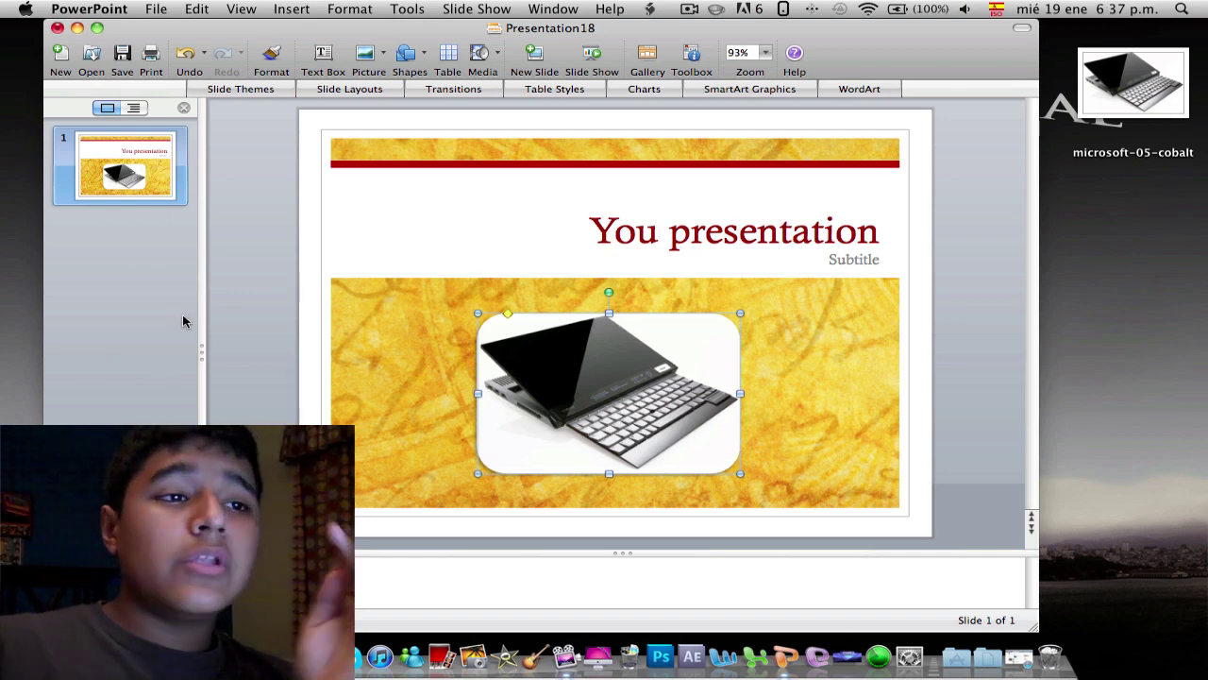
Add a new second slide and title it 'Blah'.
{"action": "left_click", "coordinate": [535, 58]}
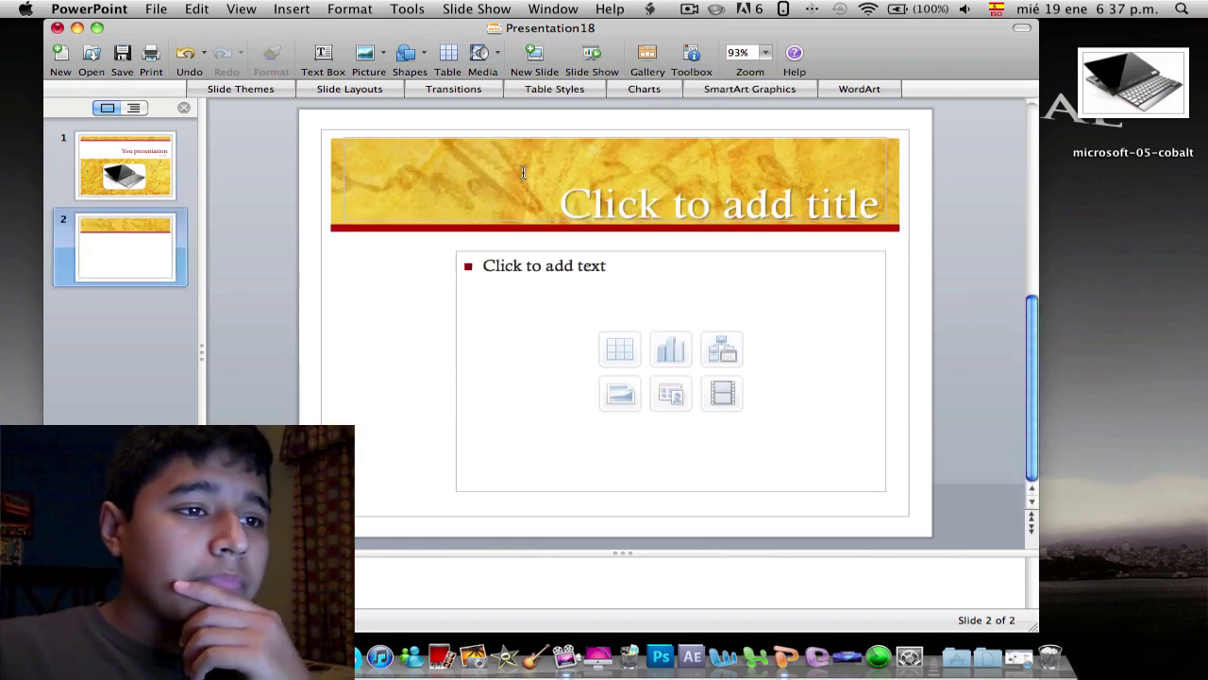
{"action": "left_click", "coordinate": [528, 202]}
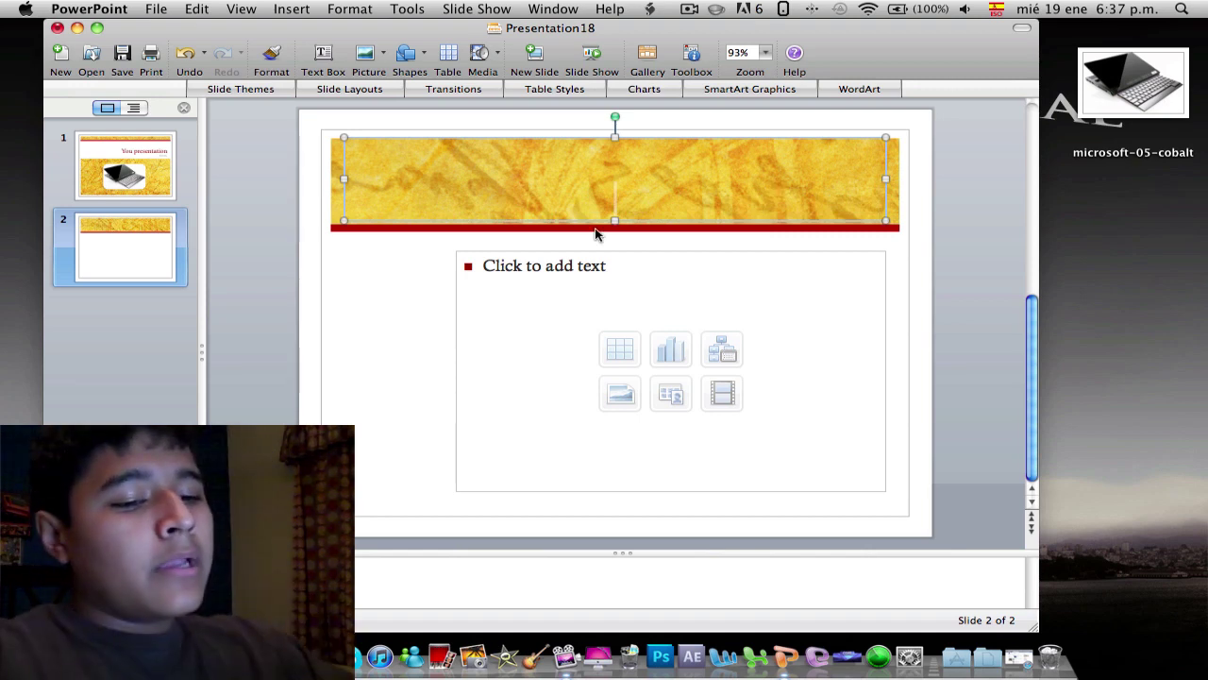
{"action": "type", "text": "Blaj"}
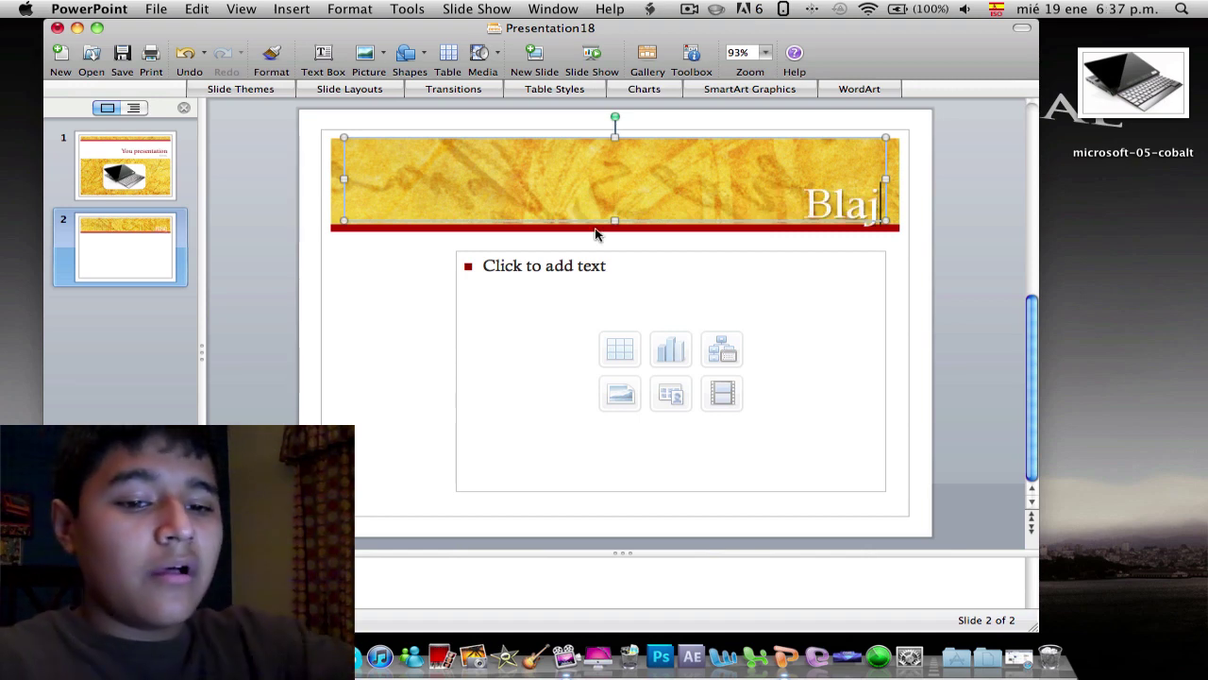
{"action": "key", "text": "BackSpace"}
{"action": "type", "text": "h"}
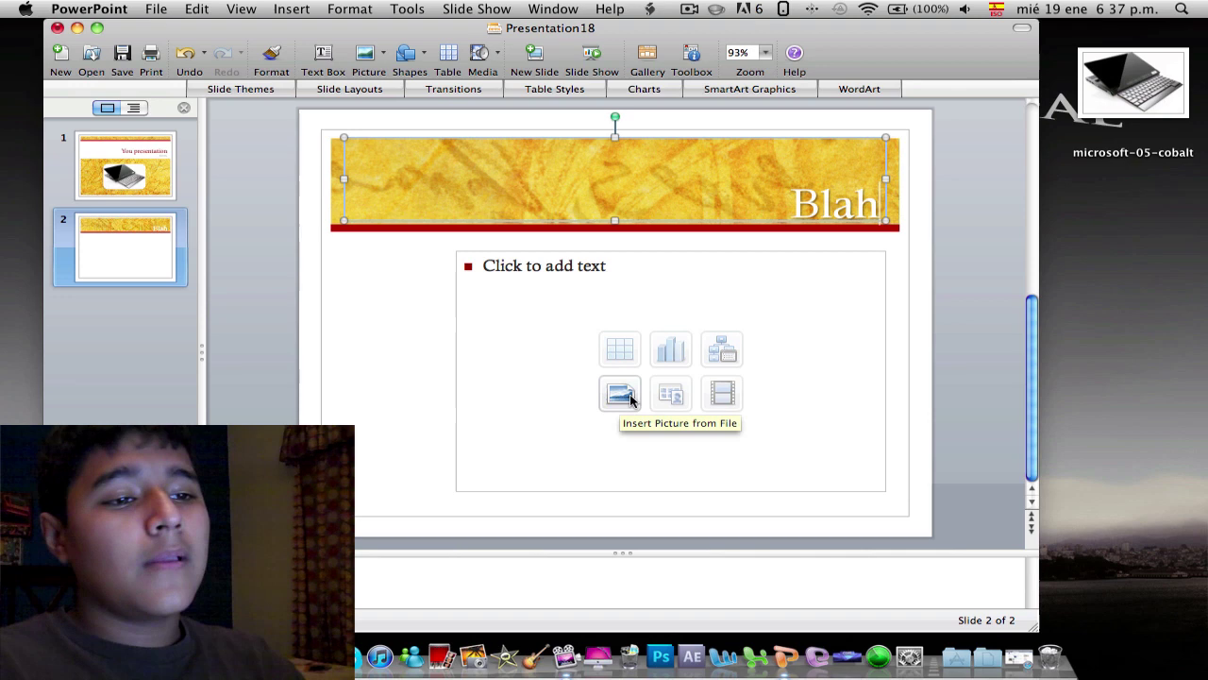
Type 'Hello guys' in the body placeholder, then erase it.
{"action": "left_click", "coordinate": [616, 286]}
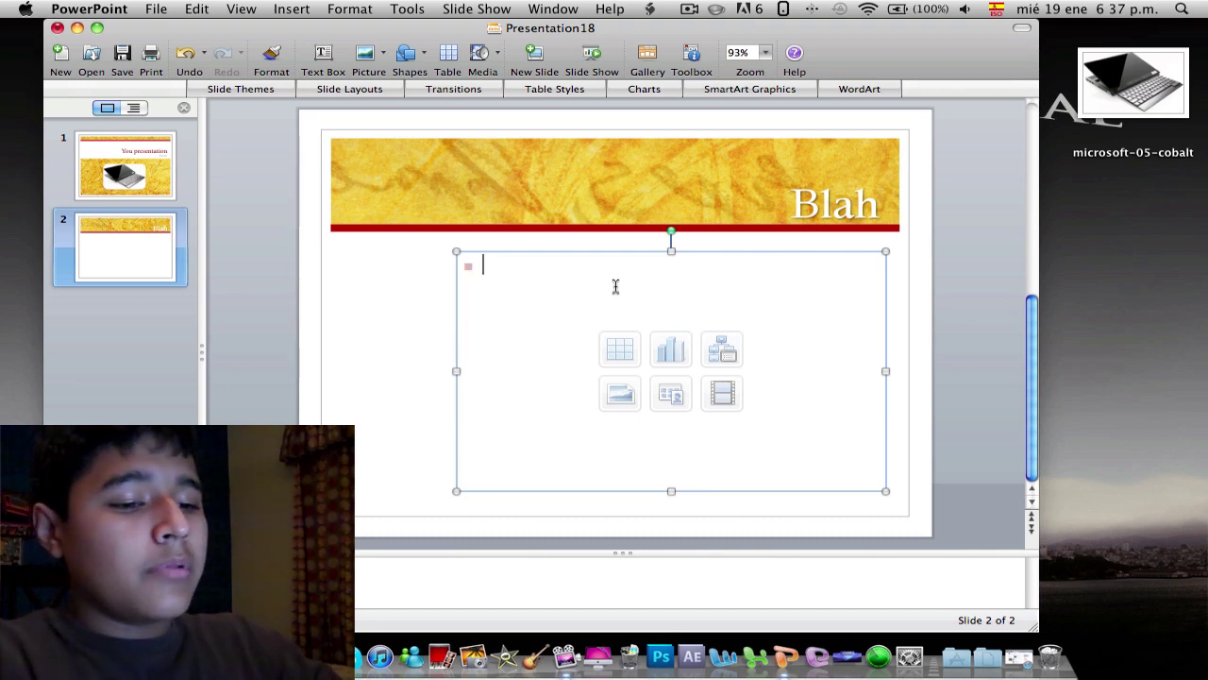
{"action": "type", "text": "Hello guys"}
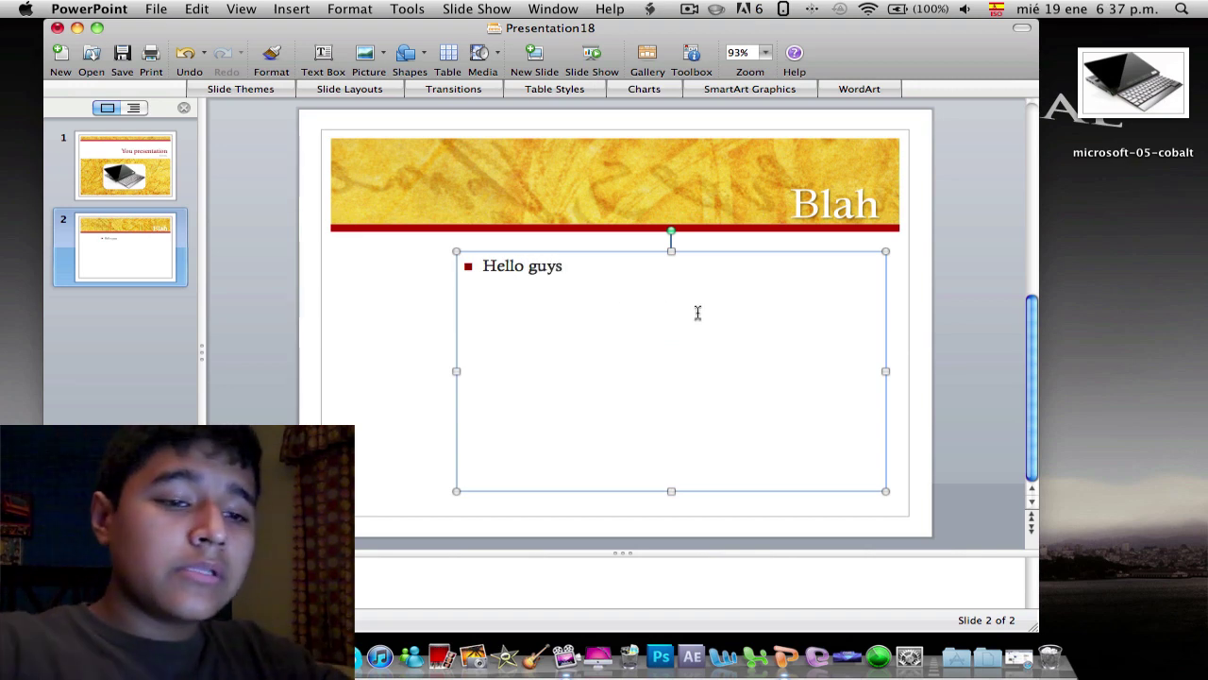
{"action": "key", "text": "BackSpace"}
{"action": "key", "text": "BackSpace"}
{"action": "key", "text": "BackSpace"}
{"action": "key", "text": "BackSpace"}
{"action": "key", "text": "BackSpace"}
{"action": "key", "text": "BackSpace"}
{"action": "key", "text": "BackSpace"}
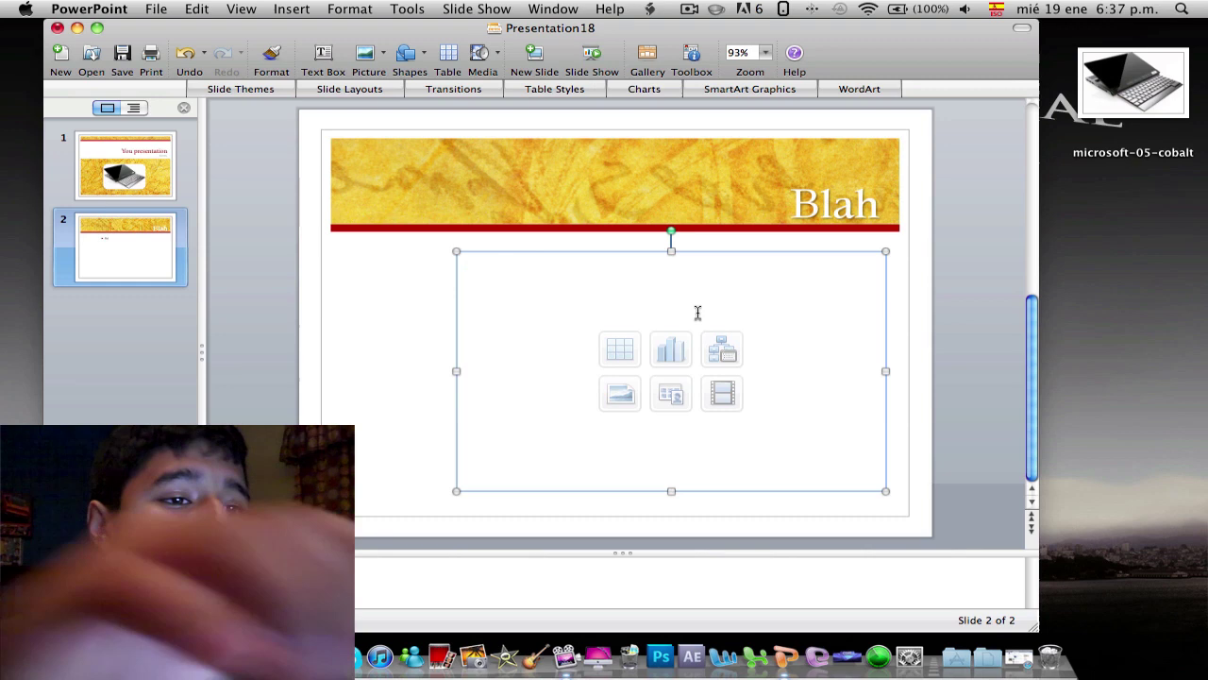
Insert microsoft-05-cobalt from the Desktop into the Blah slide's body and nudge it left.
{"action": "left_click", "coordinate": [620, 393]}
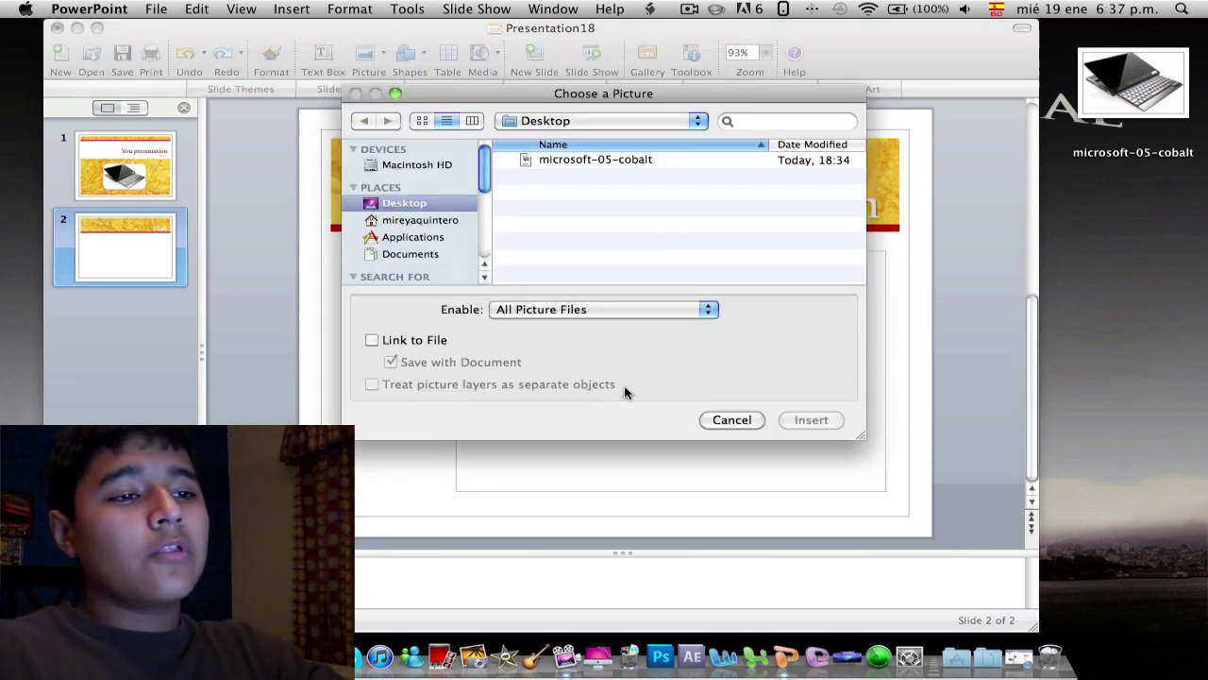
{"action": "left_click", "coordinate": [571, 123]}
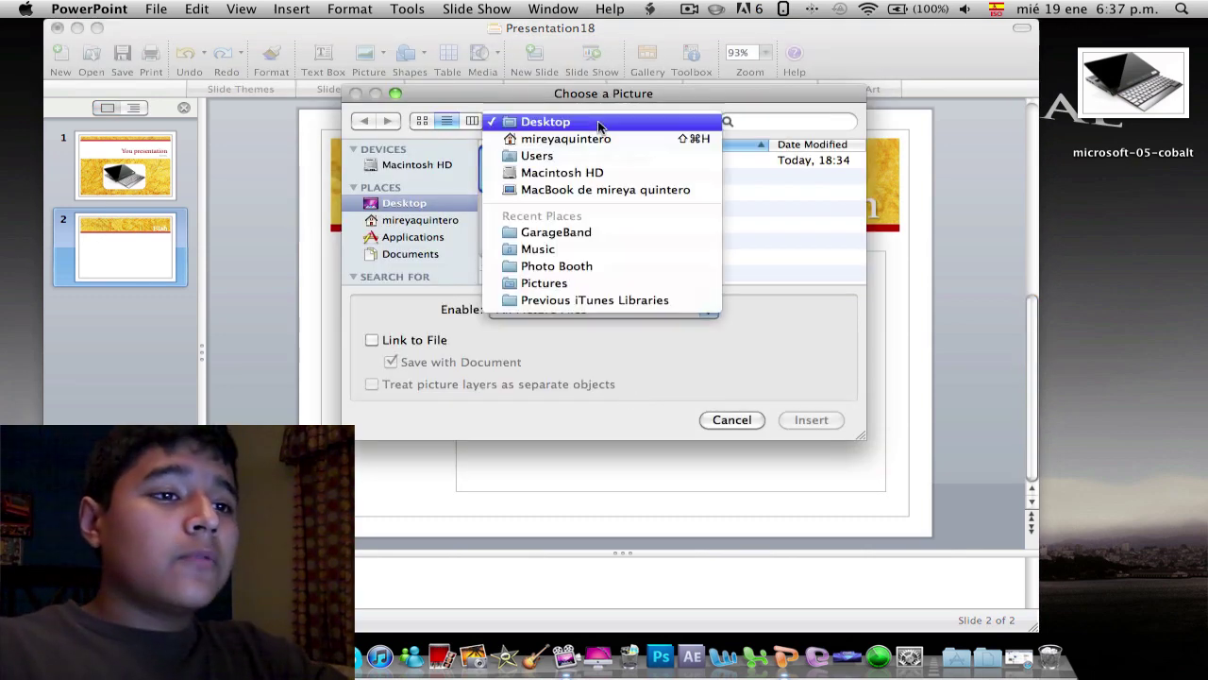
{"action": "left_click", "coordinate": [566, 121]}
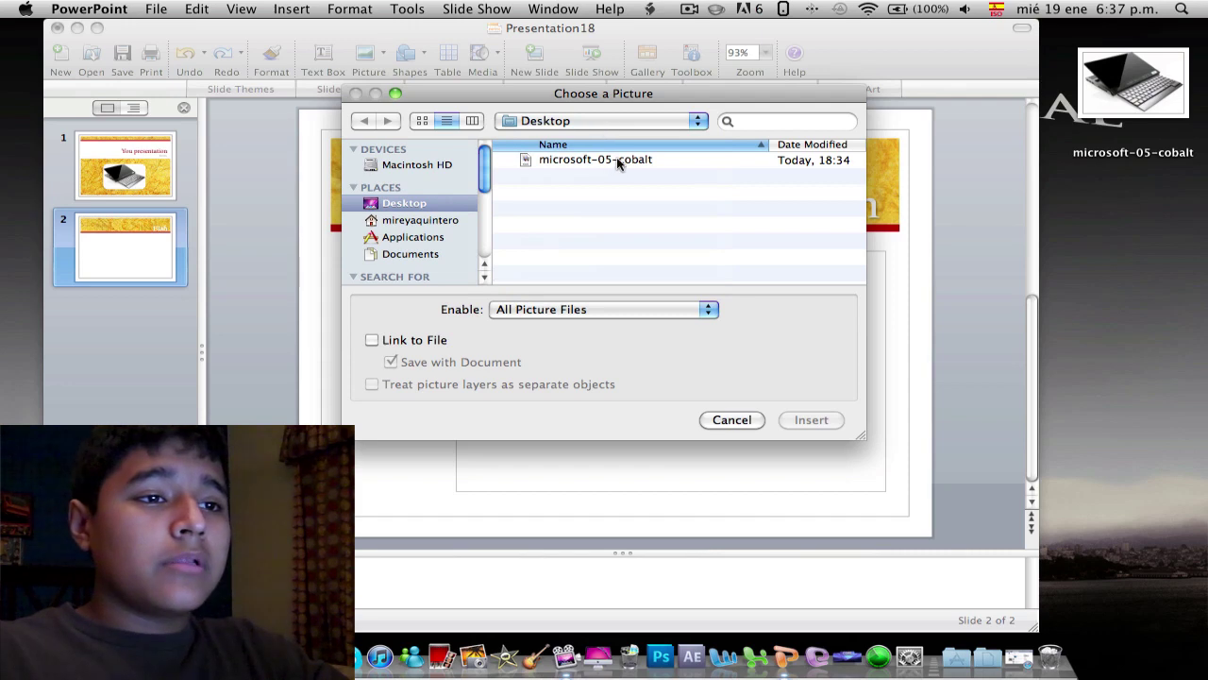
{"action": "left_click", "coordinate": [620, 161]}
{"action": "left_click", "coordinate": [809, 425]}
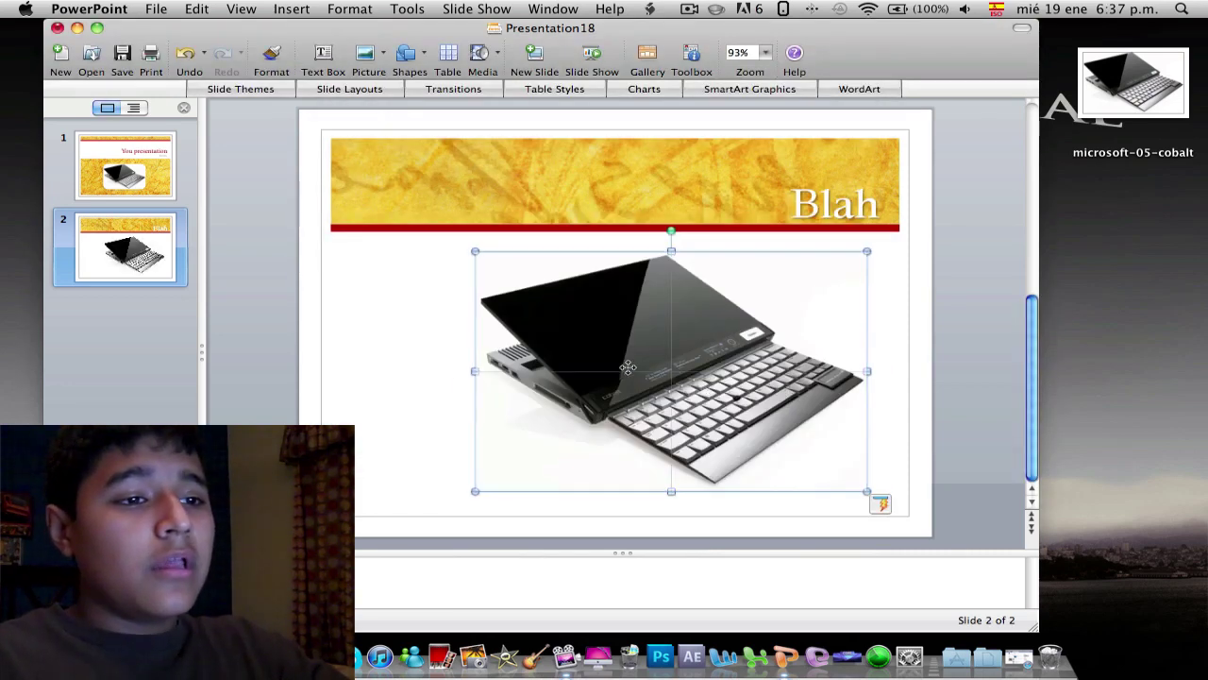
{"action": "left_click_drag", "start_coordinate": [676, 373], "coordinate": [618, 365]}
Return to the title slide.
{"action": "left_click", "coordinate": [137, 167]}
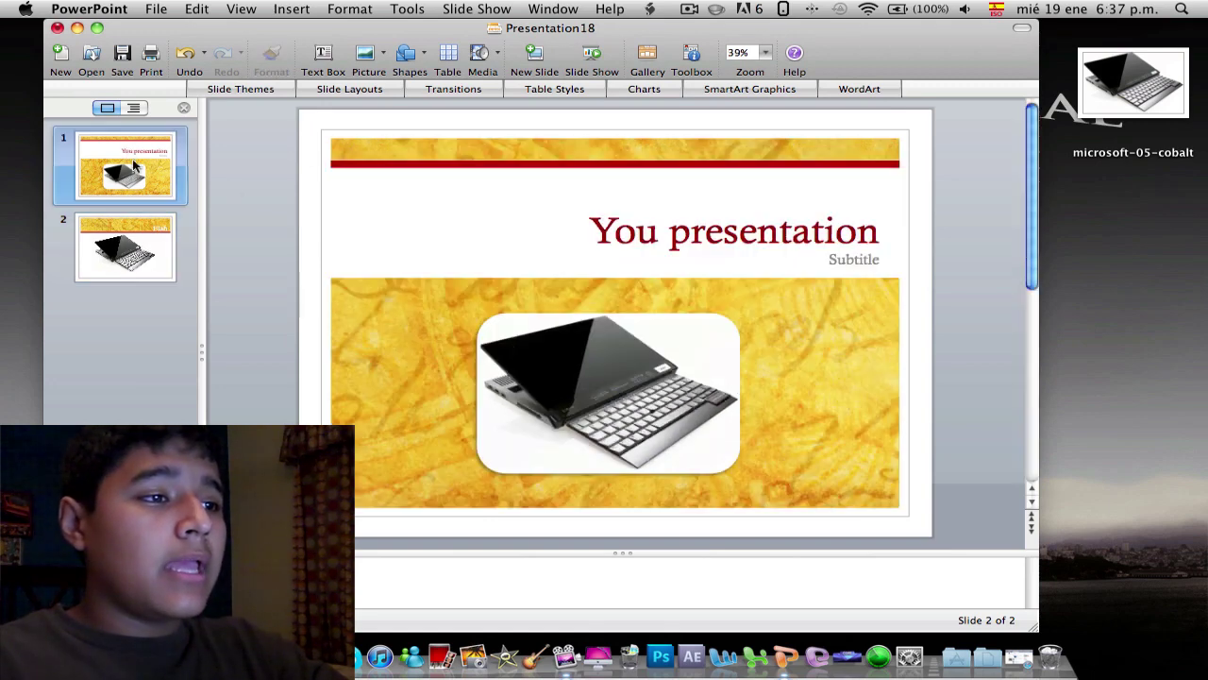
{"action": "left_click", "coordinate": [136, 247]}
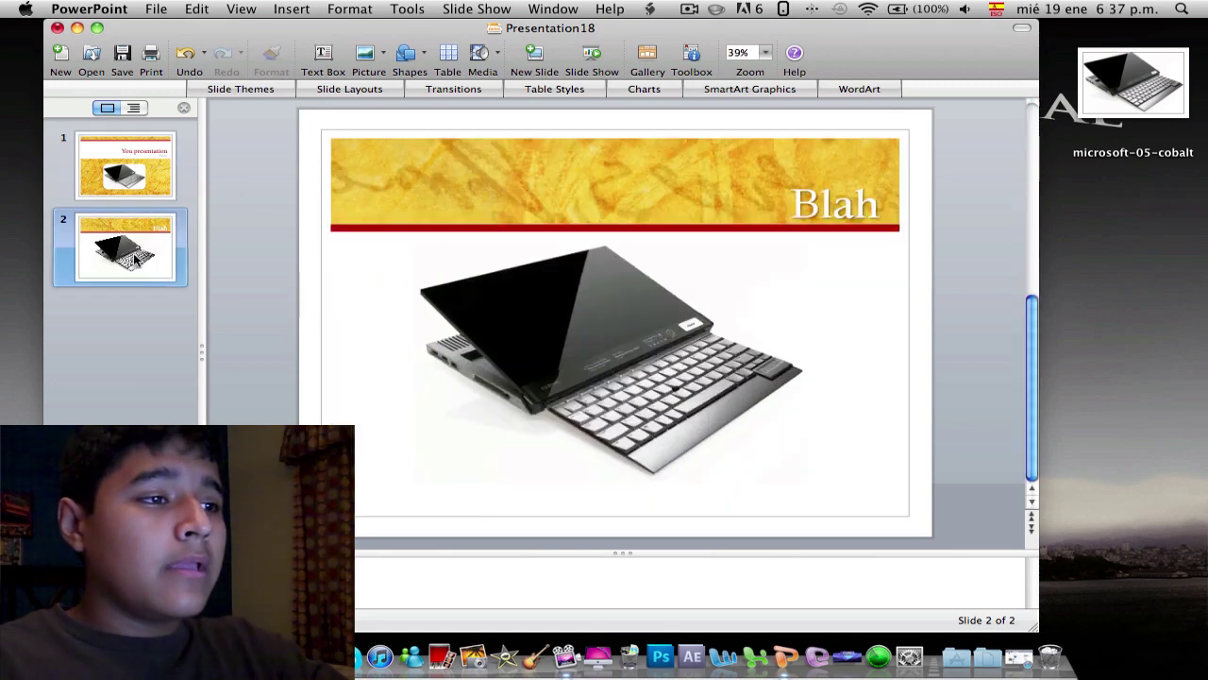
{"action": "left_click", "coordinate": [140, 184]}
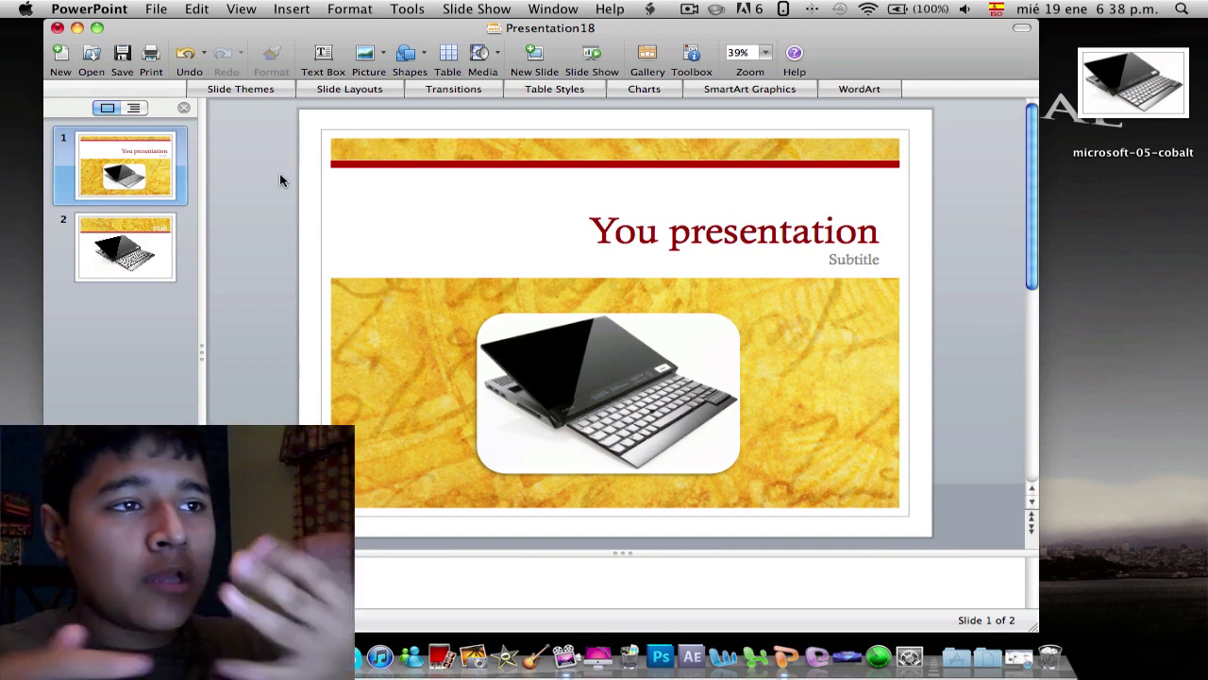
Apply the Cut Through Black transition from Fades and Dissolves to slide 1.
{"action": "left_click", "coordinate": [435, 87]}
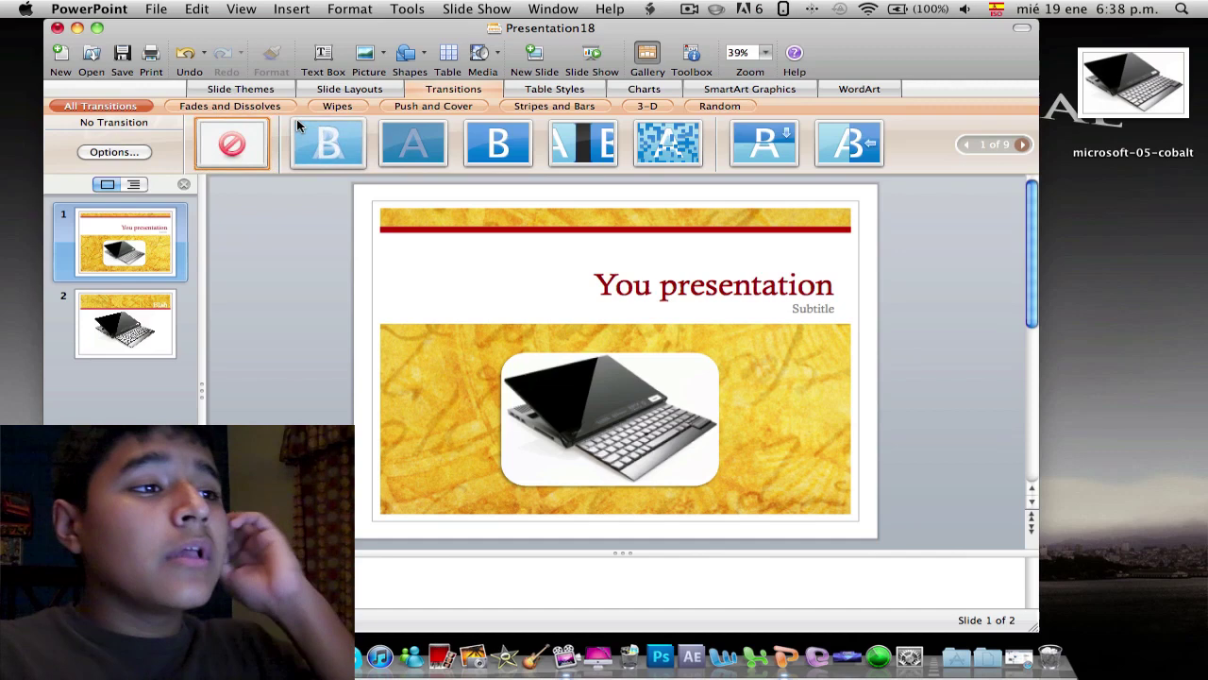
{"action": "left_click", "coordinate": [241, 107]}
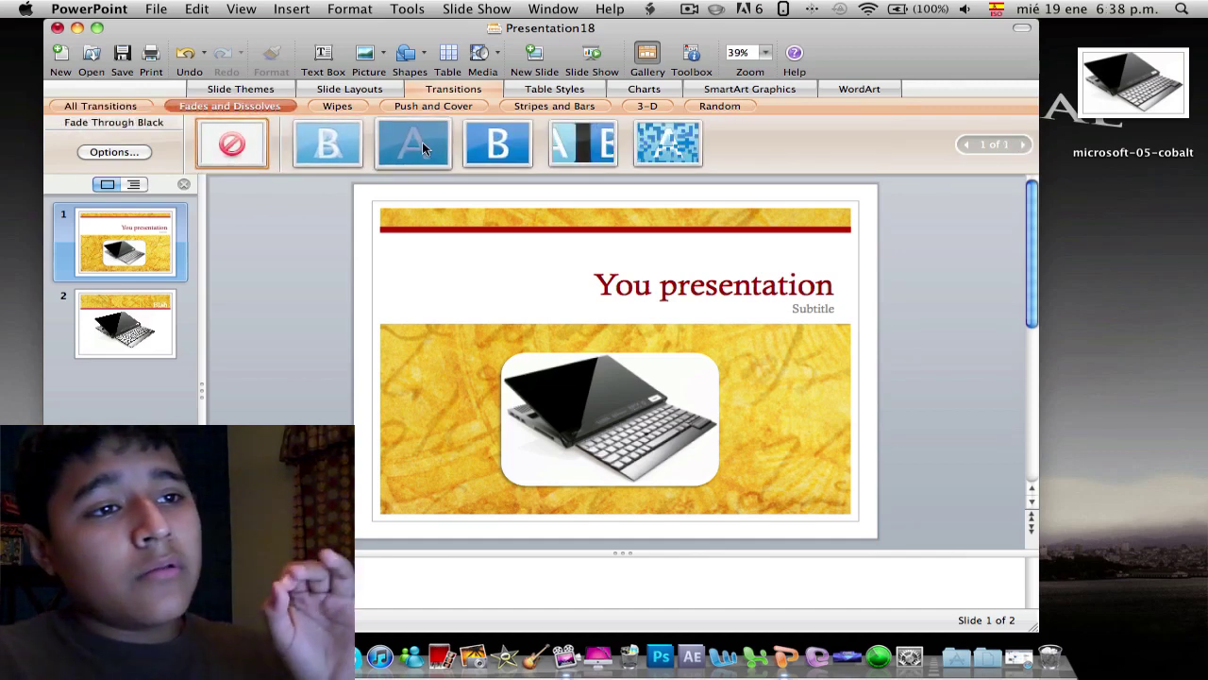
{"action": "left_click", "coordinate": [595, 151]}
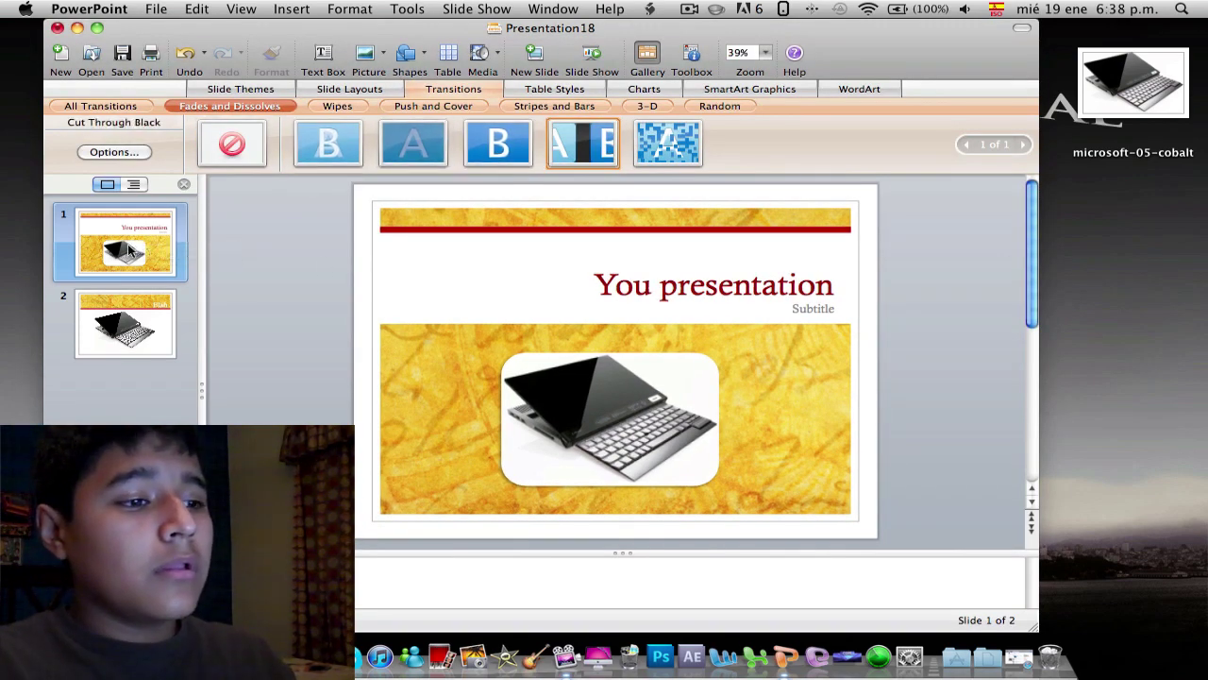
{"action": "left_click", "coordinate": [364, 654]}
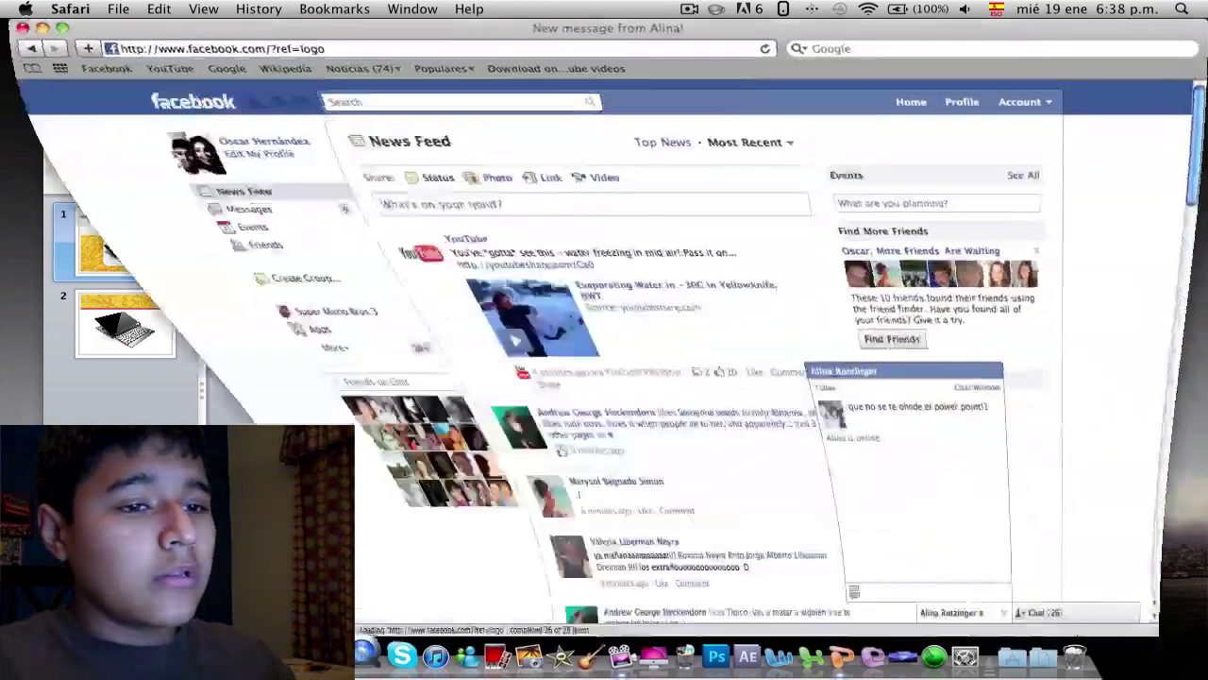
{"action": "left_click", "coordinate": [42, 28]}
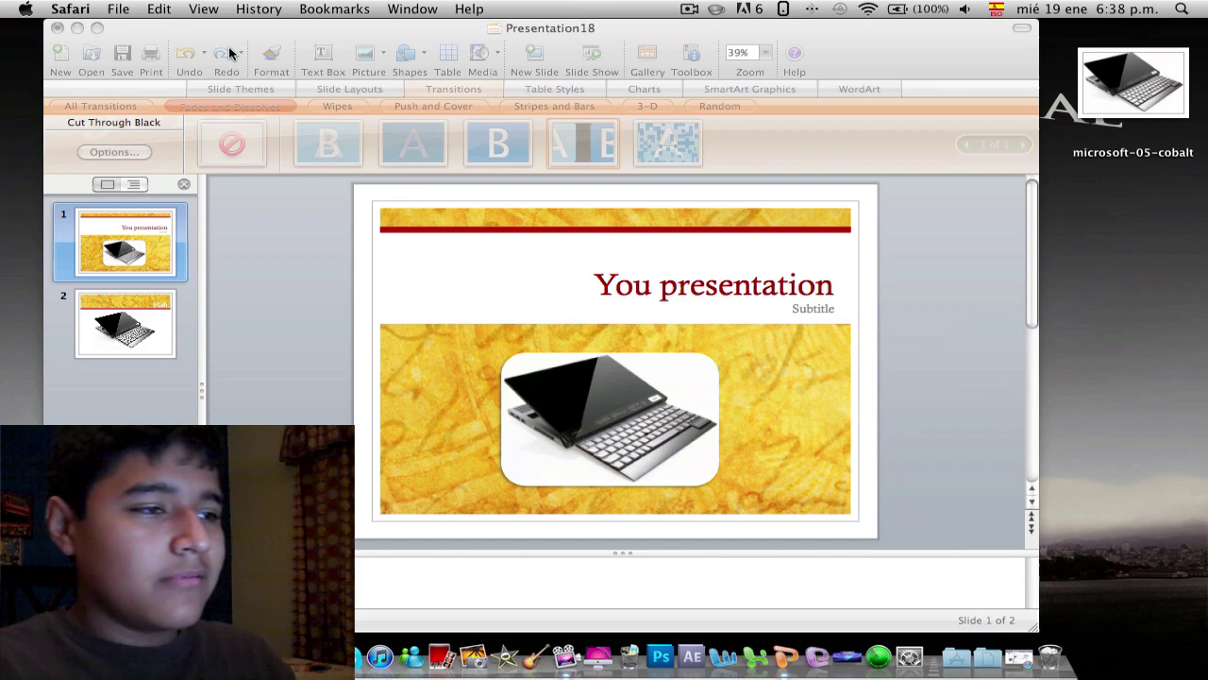
Switch slide 1's transition to Fade Smoothly and run the slide show.
{"action": "left_click", "coordinate": [295, 34]}
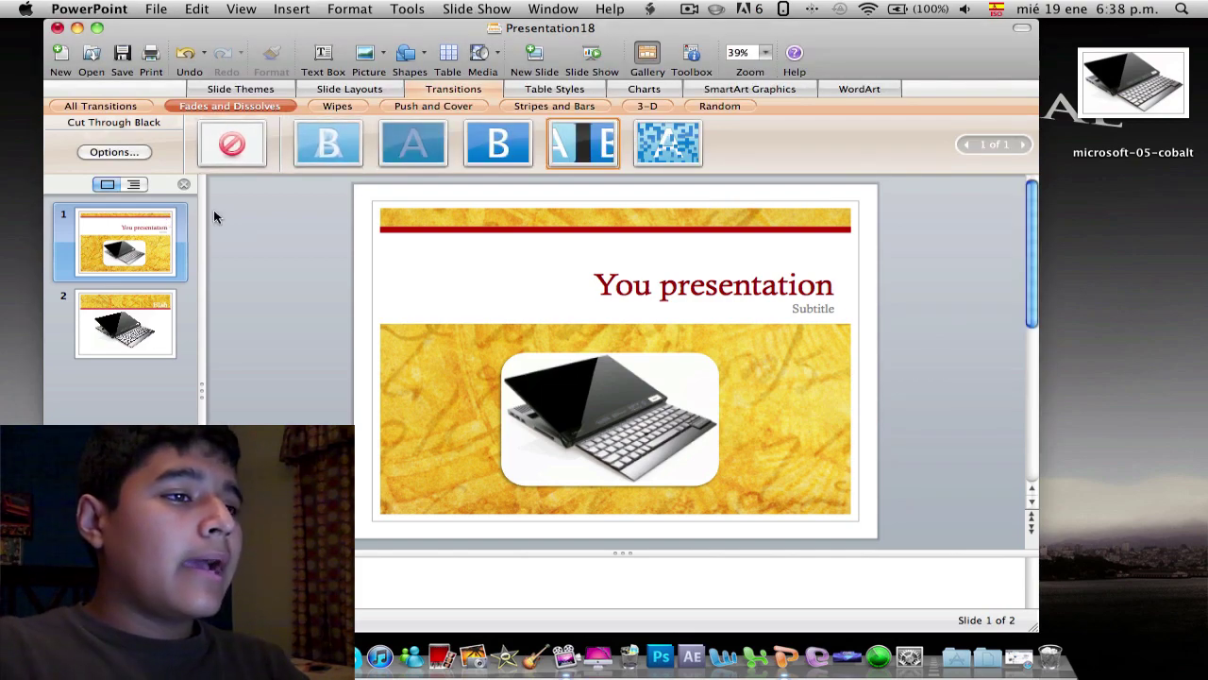
{"action": "left_click", "coordinate": [342, 140]}
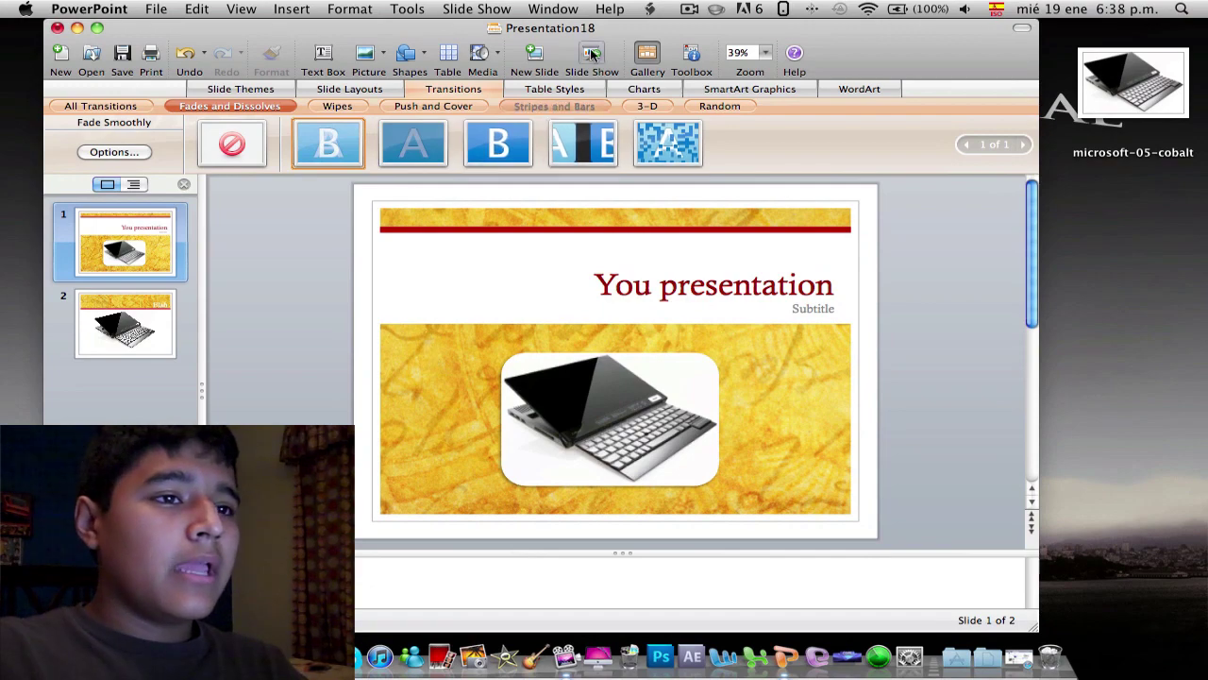
{"action": "left_click", "coordinate": [592, 55]}
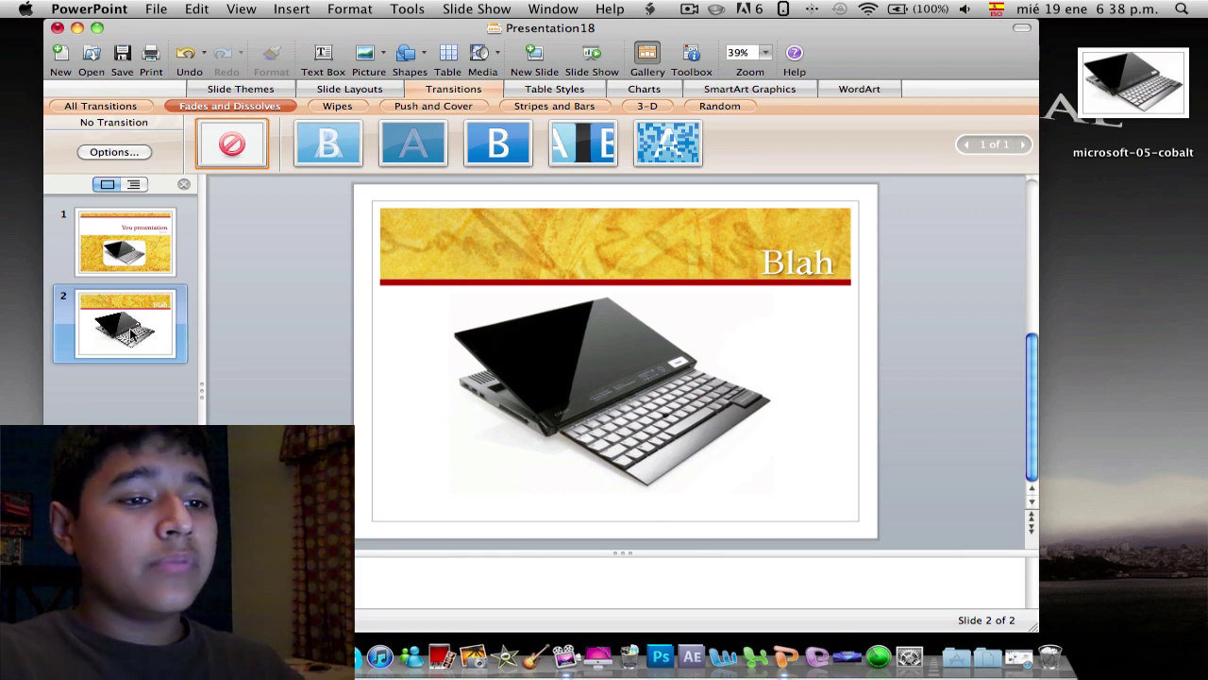
Apply Fade Smoothly to slide 2 and run the slide show from the start.
{"action": "left_click", "coordinate": [352, 147]}
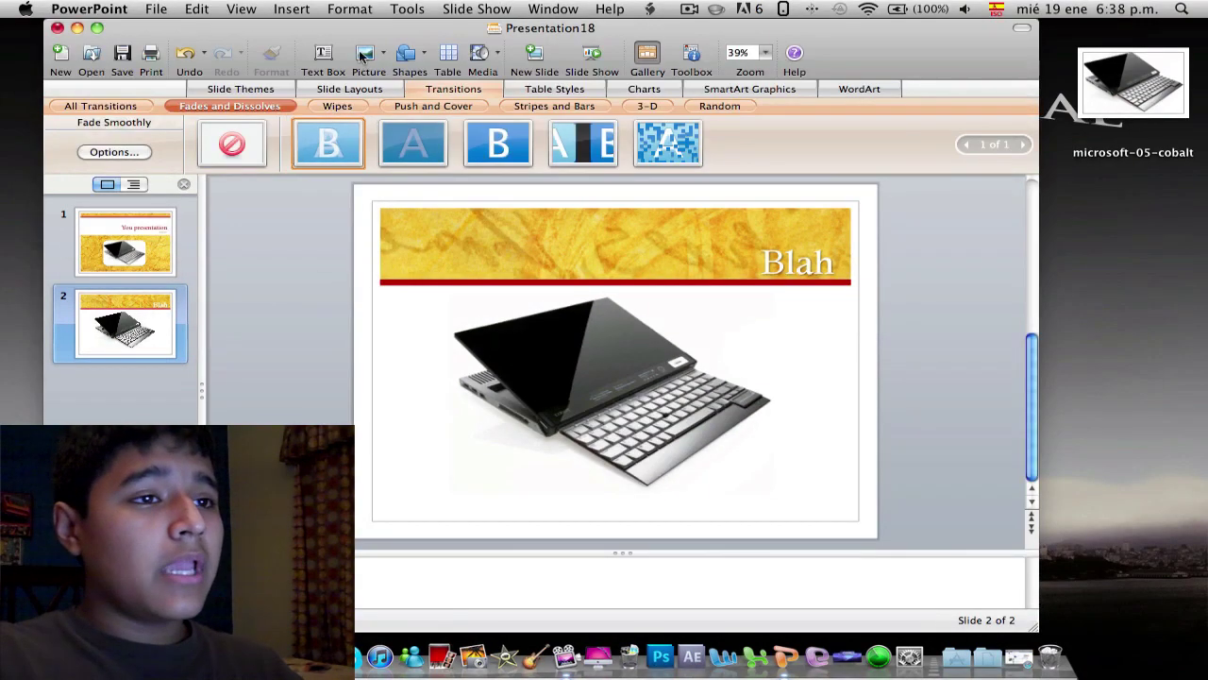
{"action": "left_click", "coordinate": [593, 53]}
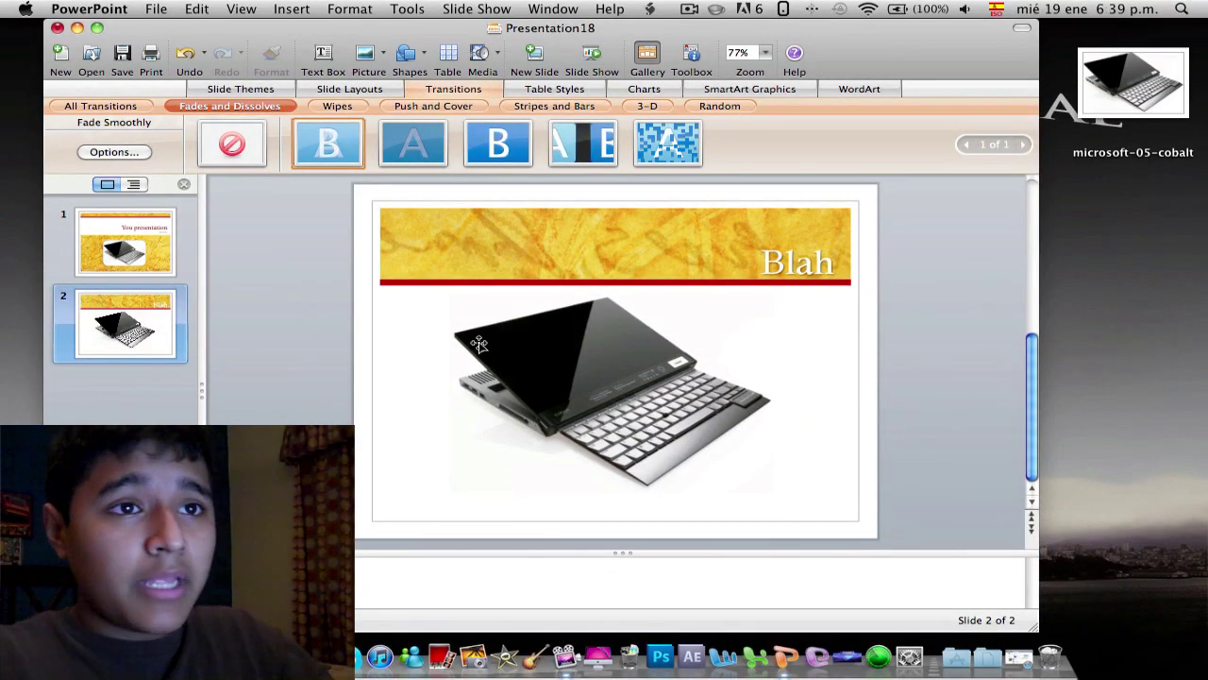
{"action": "left_click", "coordinate": [669, 7]}
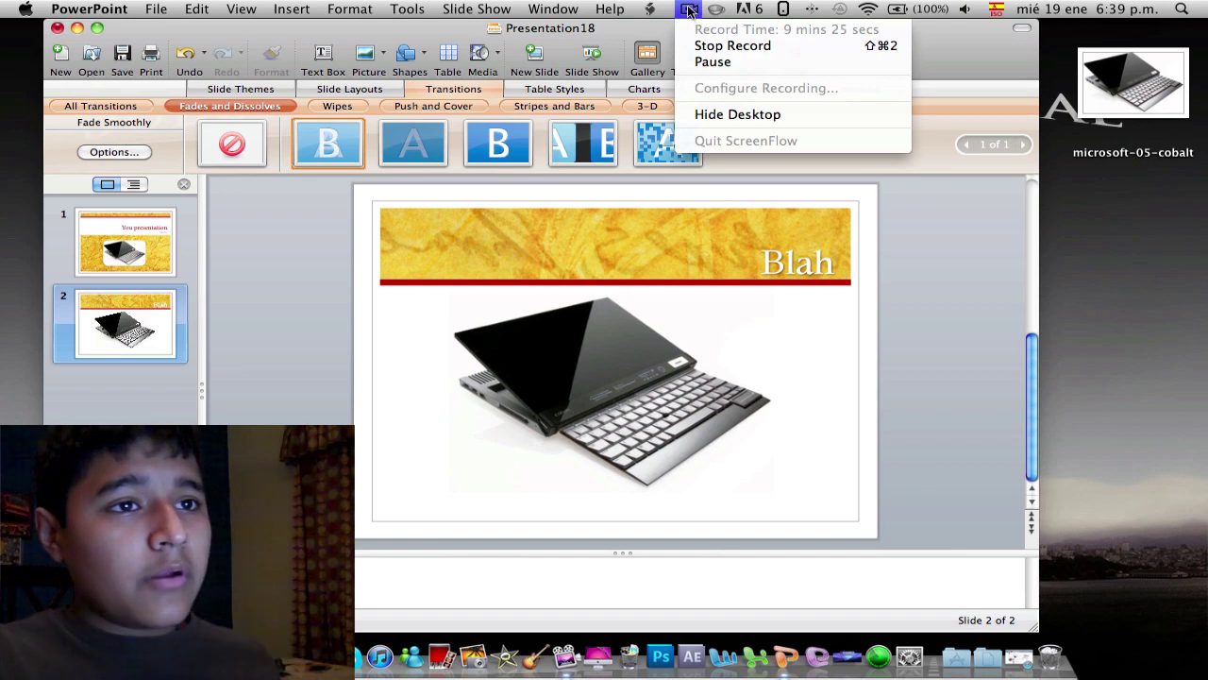
{"action": "left_click", "coordinate": [691, 42]}
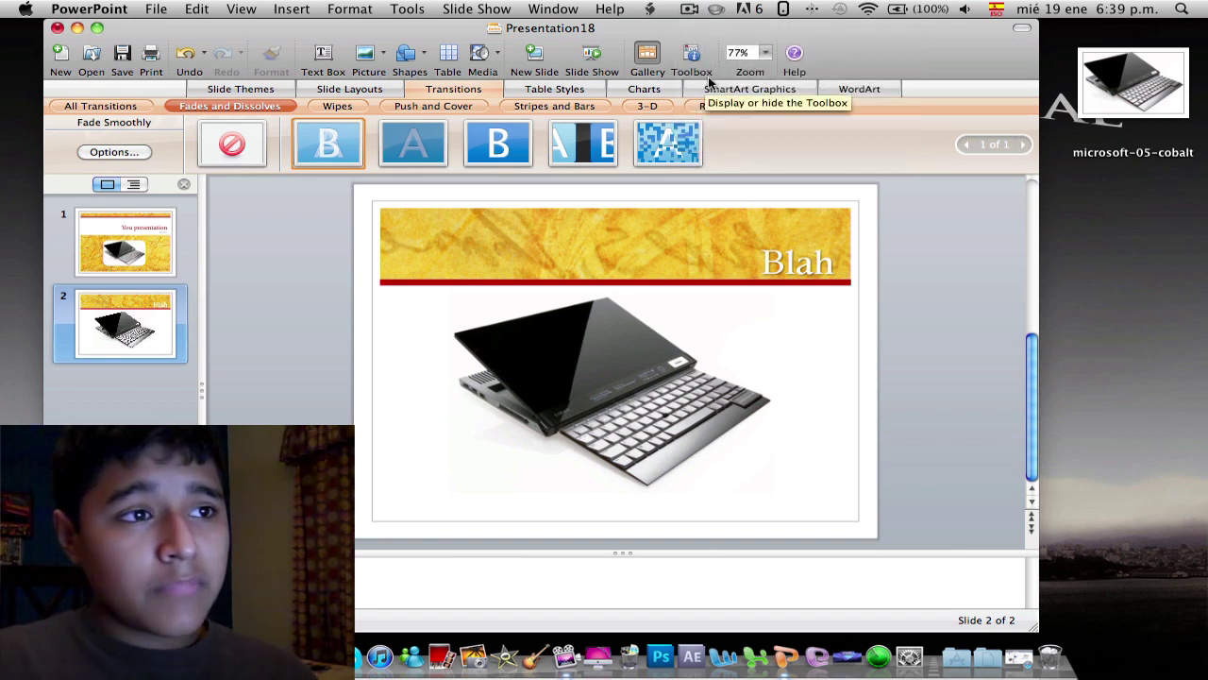